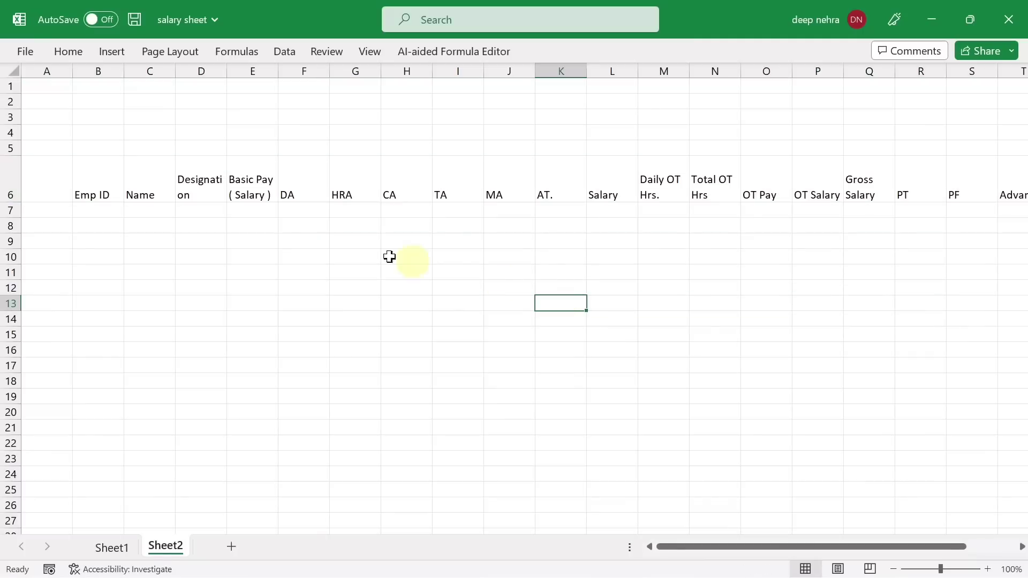
# Step: Widen the Designation column so its header fits on one line, and narrow the Emp ID column so its header wraps
pyautogui.click(208, 181)
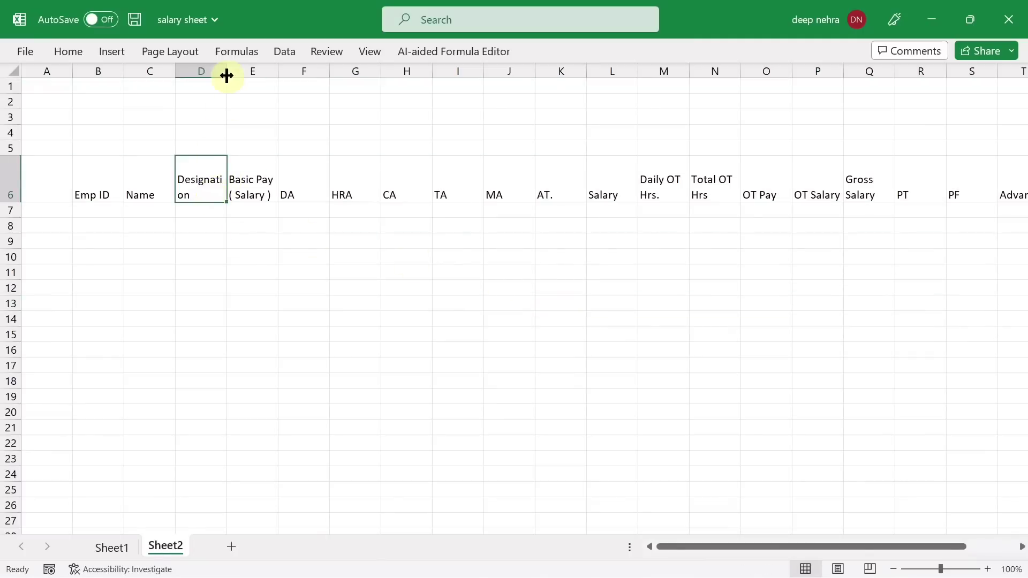
pyautogui.moveTo(226, 75); pyautogui.dragTo(236, 76)
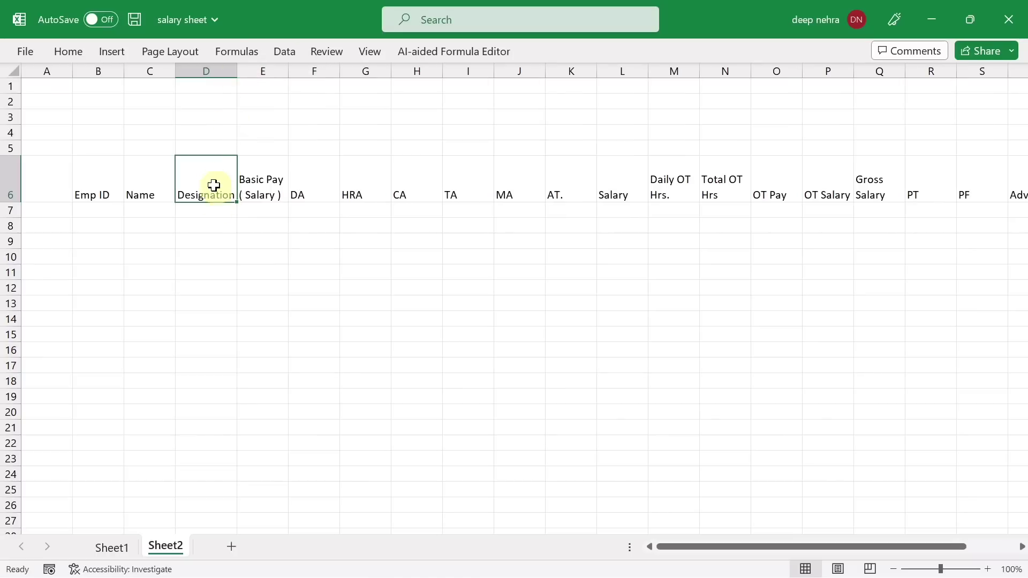
pyautogui.click(98, 174)
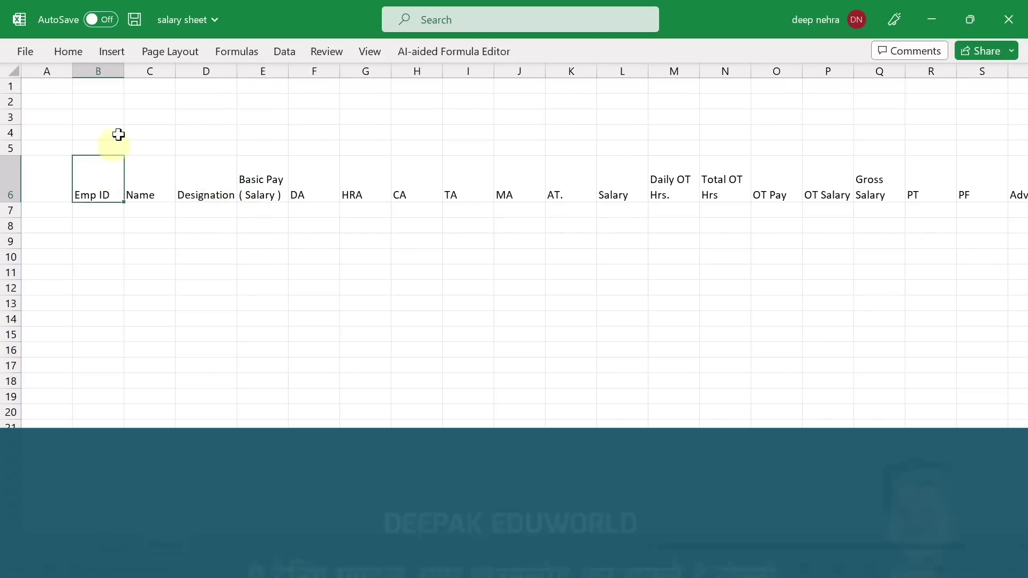
pyautogui.moveTo(128, 74); pyautogui.dragTo(100, 74)
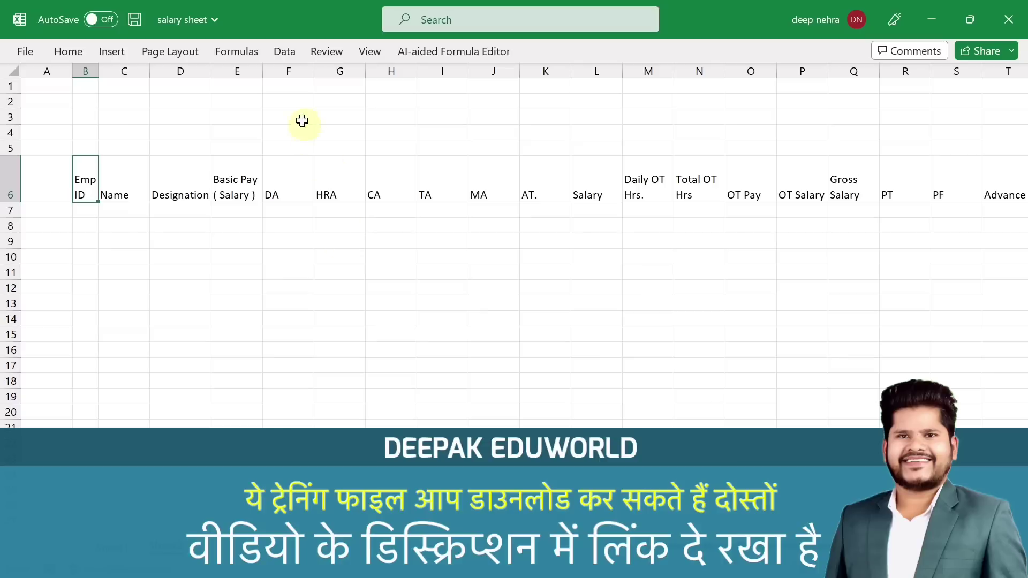
# Step: Narrow the DA through AT. columns together to one uniform, slightly smaller width
pyautogui.moveTo(289, 67); pyautogui.dragTo(530, 114)
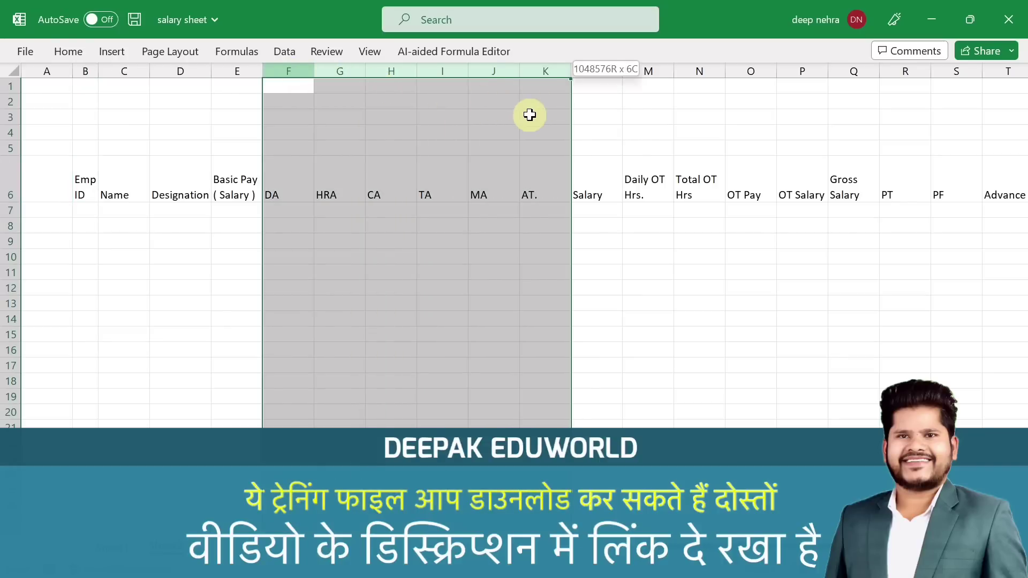
pyautogui.moveTo(468, 70); pyautogui.dragTo(455, 69)
pyautogui.click(524, 267)
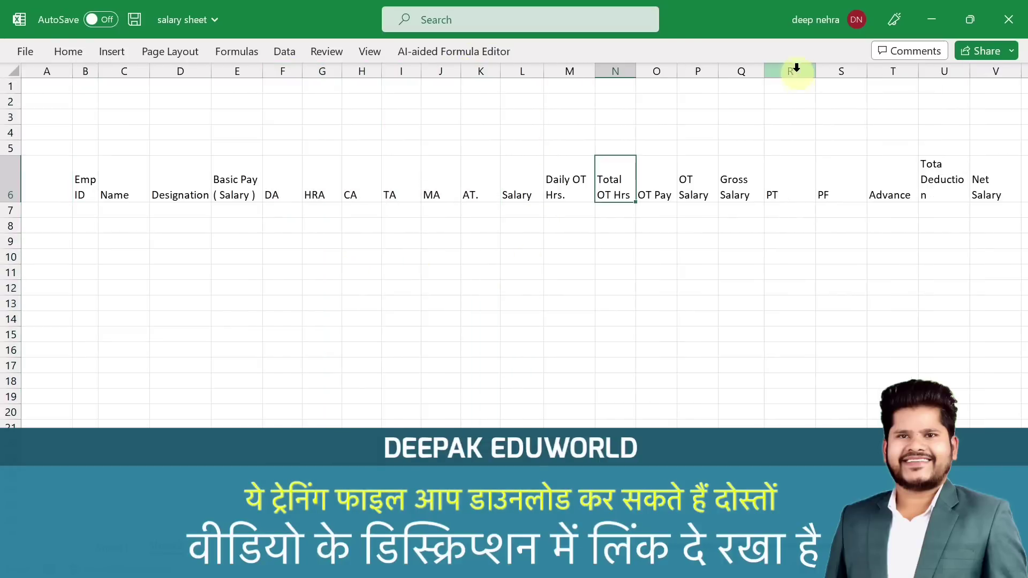
# Step: Narrow the PT and PF columns together, and widen the Tota Deduction column until the word Deduction fits on one line
pyautogui.moveTo(796, 68); pyautogui.dragTo(852, 72)
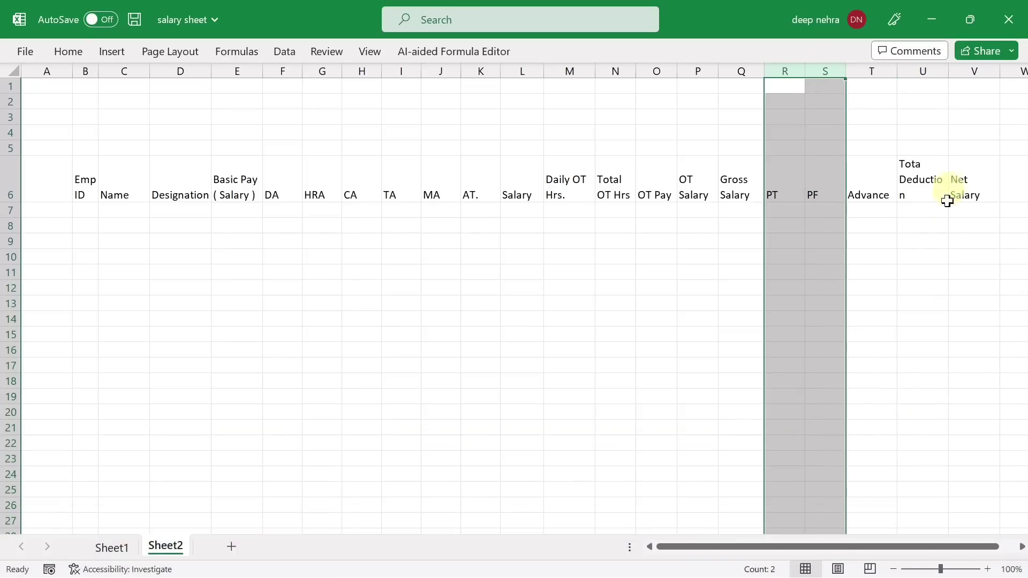
pyautogui.click(902, 322)
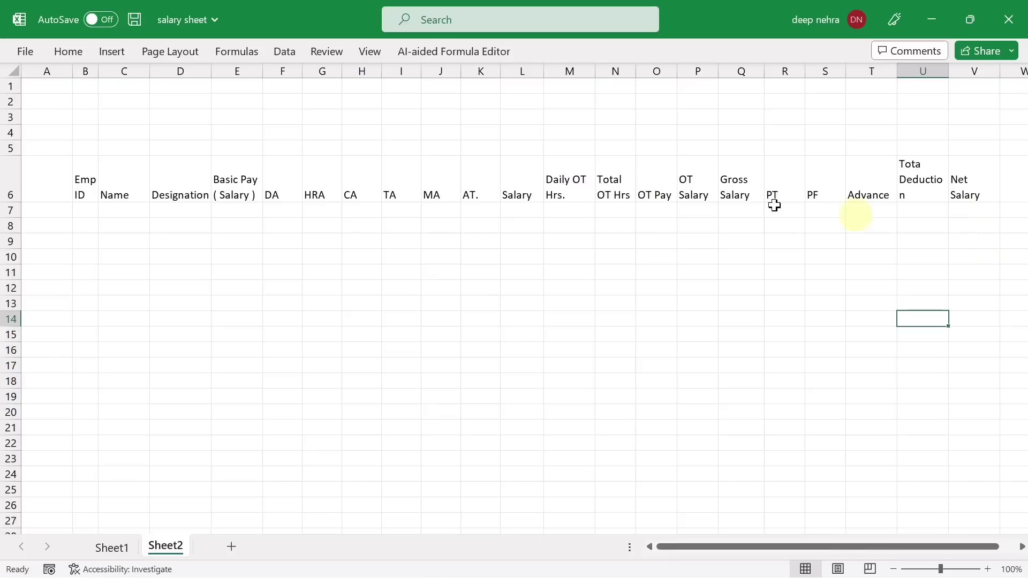
pyautogui.click(934, 177)
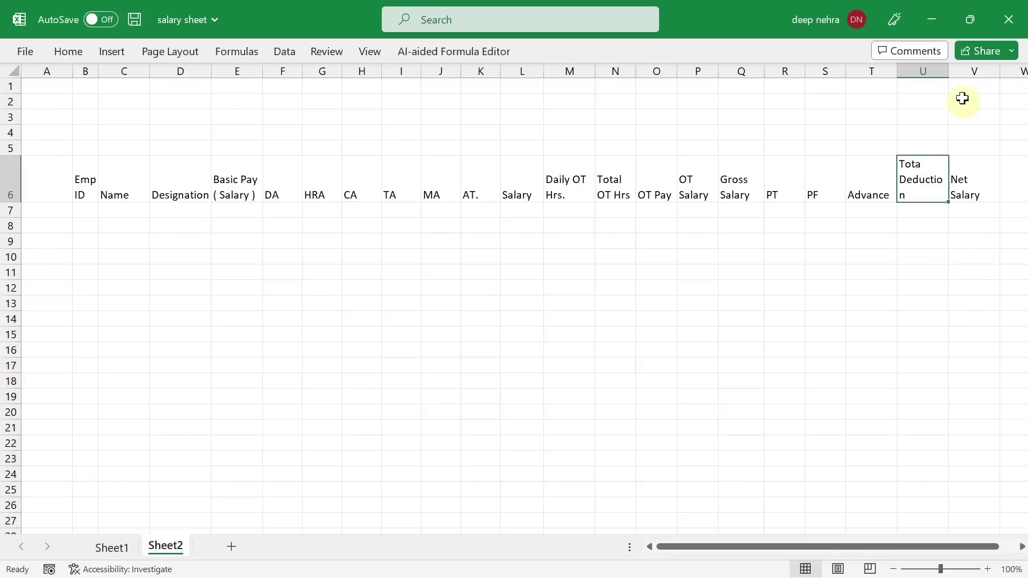
pyautogui.moveTo(952, 71); pyautogui.dragTo(956, 71)
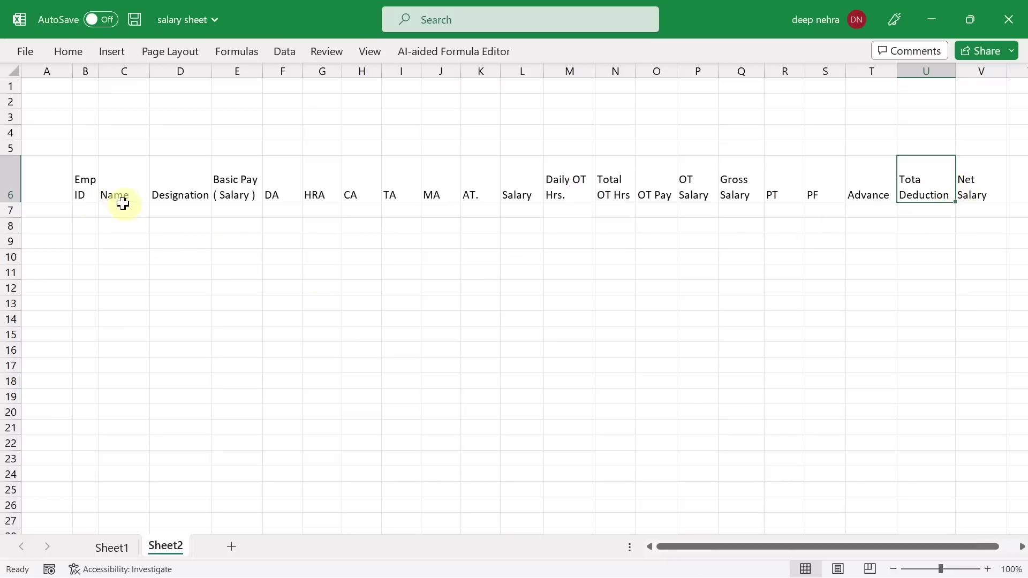
# Step: Copy the Emp ID, Name, Designation and Basic Pay data for employees 100 to 110 from Sheet1
pyautogui.click(88, 213)
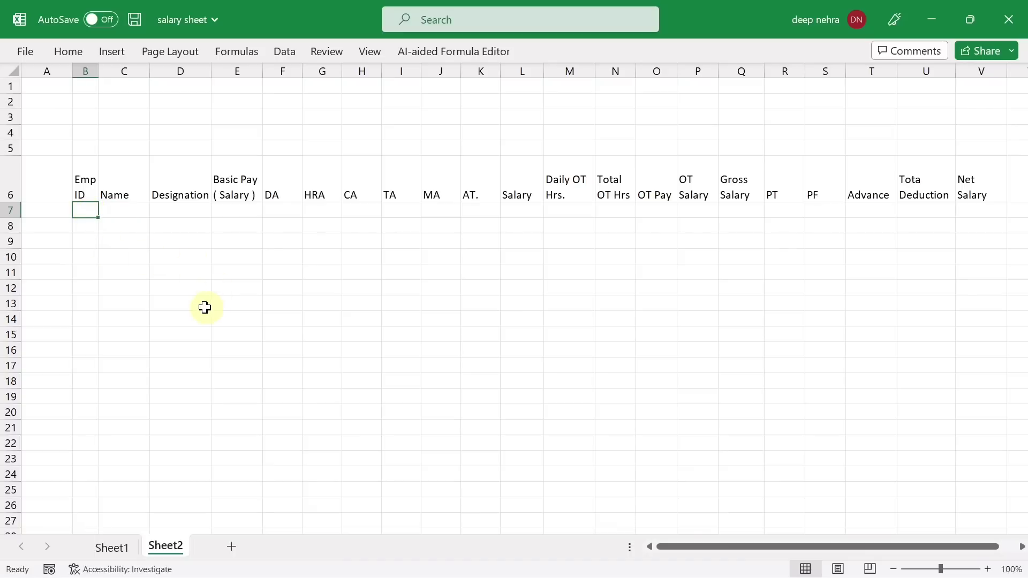
pyautogui.click(114, 547)
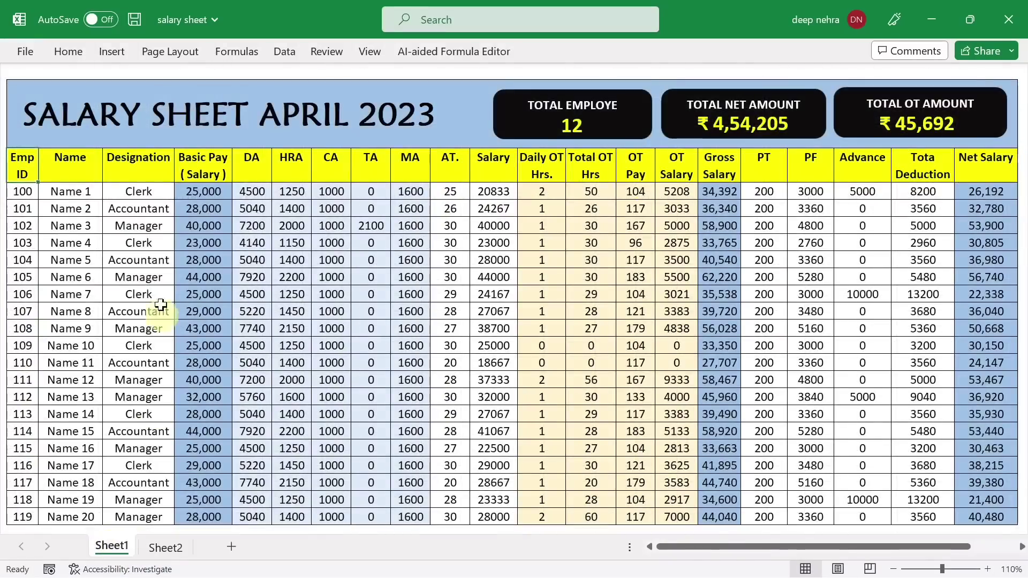
pyautogui.moveTo(24, 192); pyautogui.dragTo(214, 363)
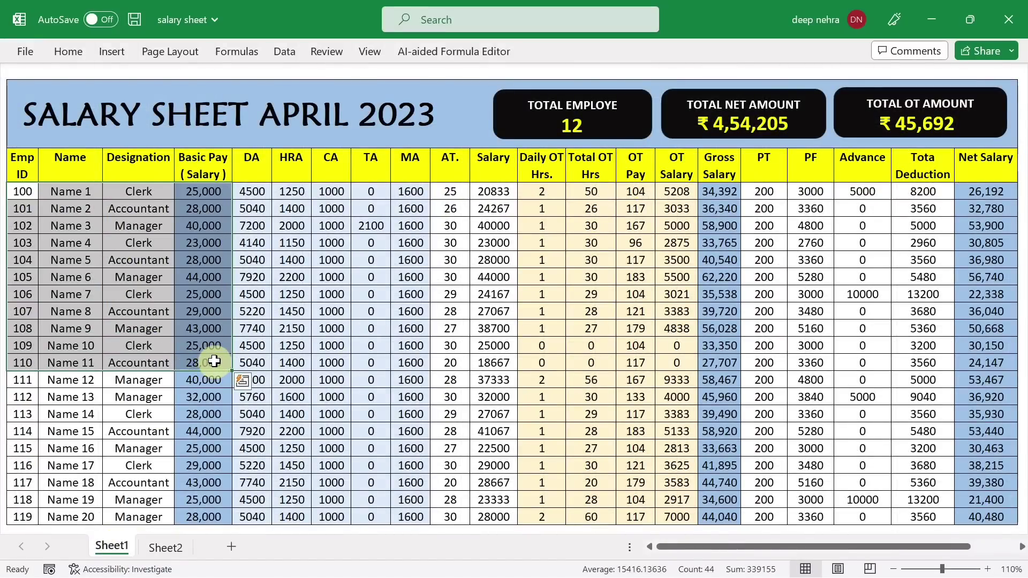
pyautogui.hotkey('ctrl', 'c')
# Step: Paste the copied employee data into Sheet2 starting at cell B7, keeping values only
pyautogui.click(166, 547)
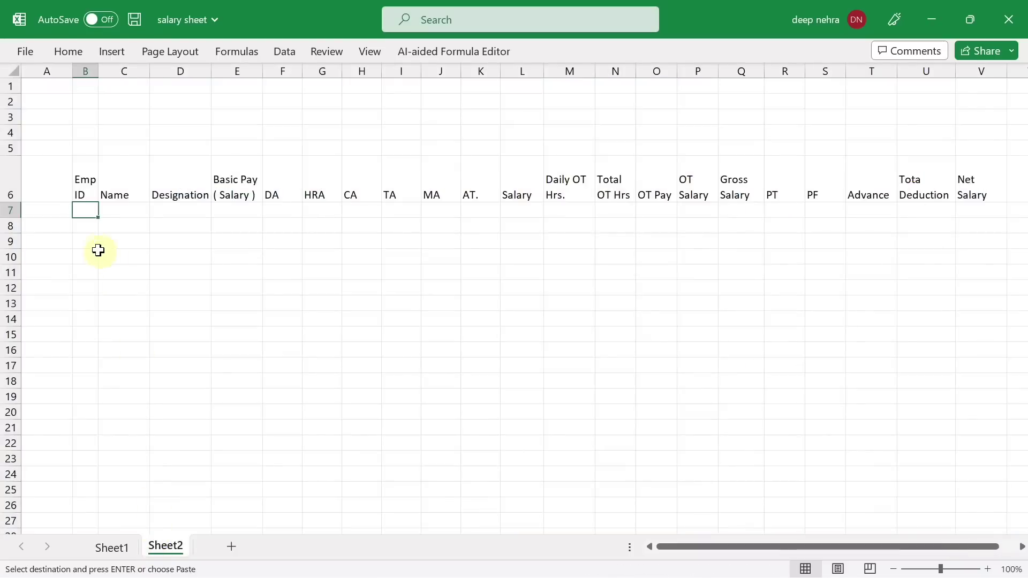
pyautogui.hotkey('ctrl', 'v')
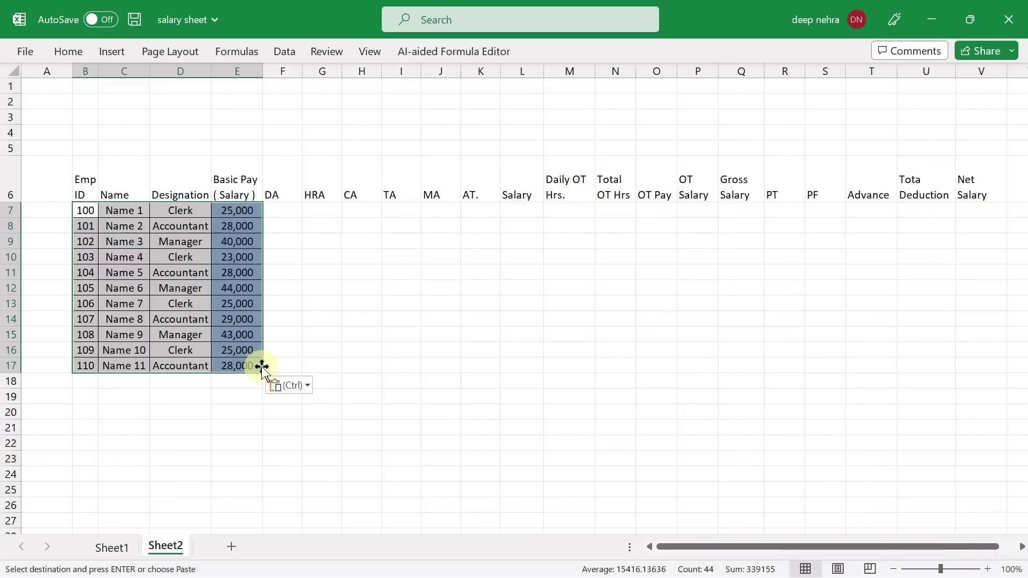
pyautogui.click(307, 385)
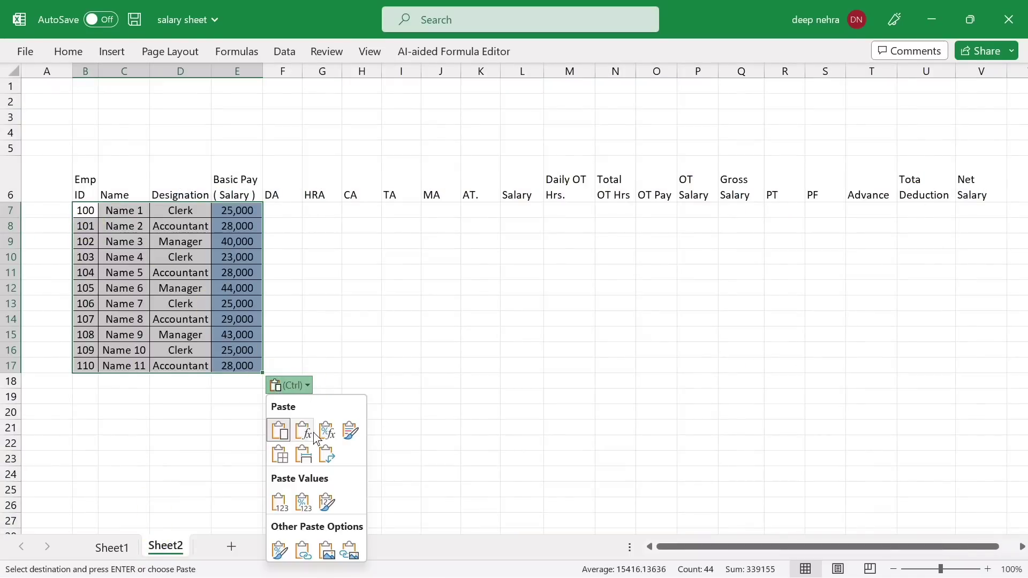
pyautogui.click(279, 502)
pyautogui.click(391, 315)
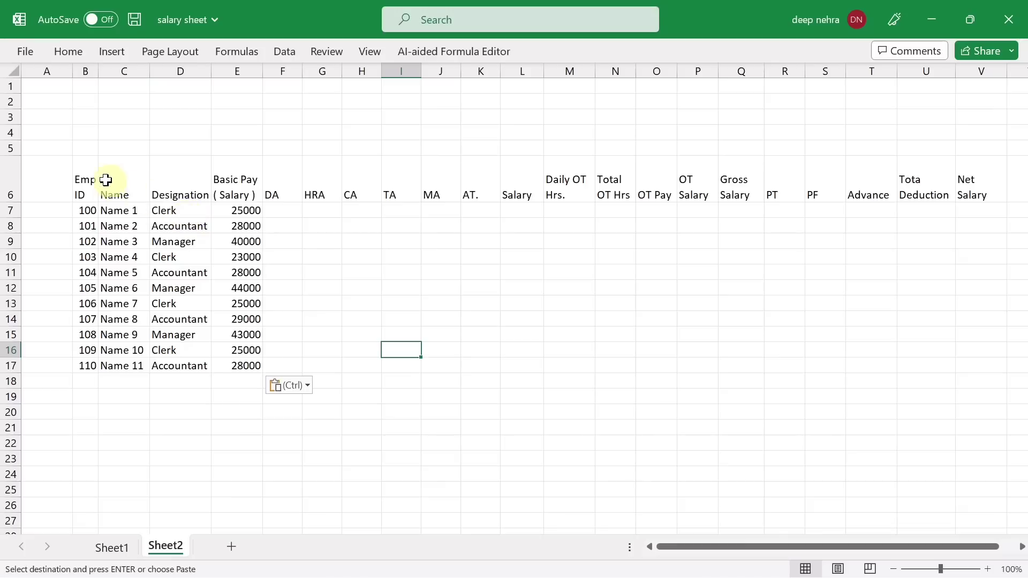
# Step: Apply all borders to the salary table range B6:V17, including the header row
pyautogui.moveTo(88, 180); pyautogui.dragTo(968, 362)
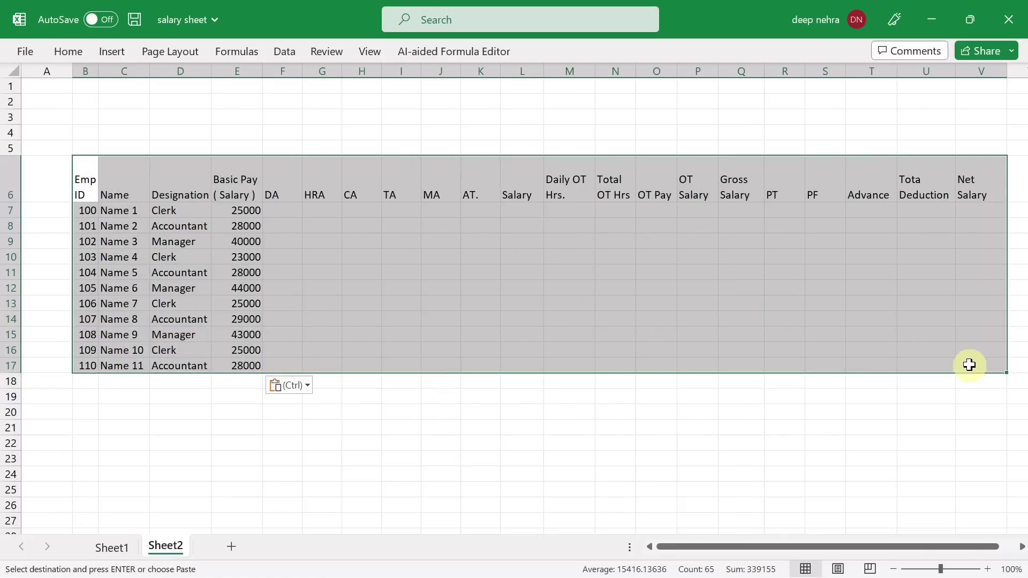
pyautogui.click(73, 53)
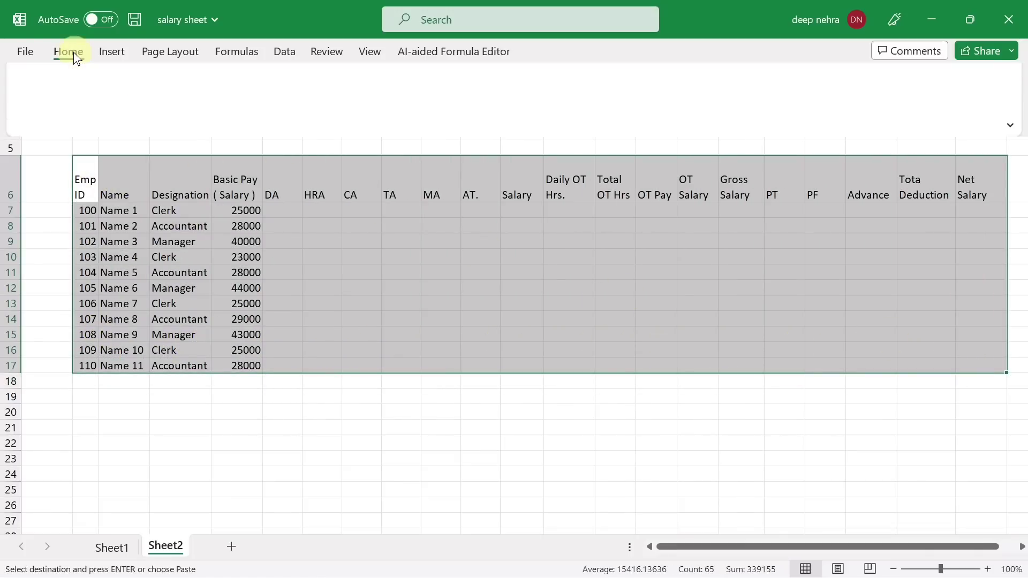
pyautogui.click(226, 107)
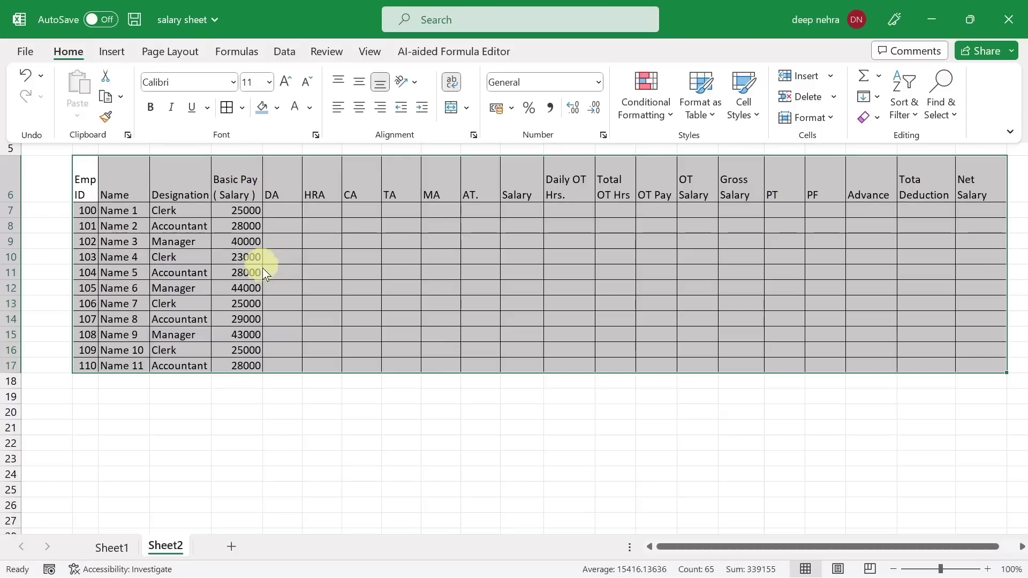
# Step: Format the header row B6:V6 with a yellow fill, bold text and top alignment
pyautogui.moveTo(85, 179); pyautogui.dragTo(958, 186)
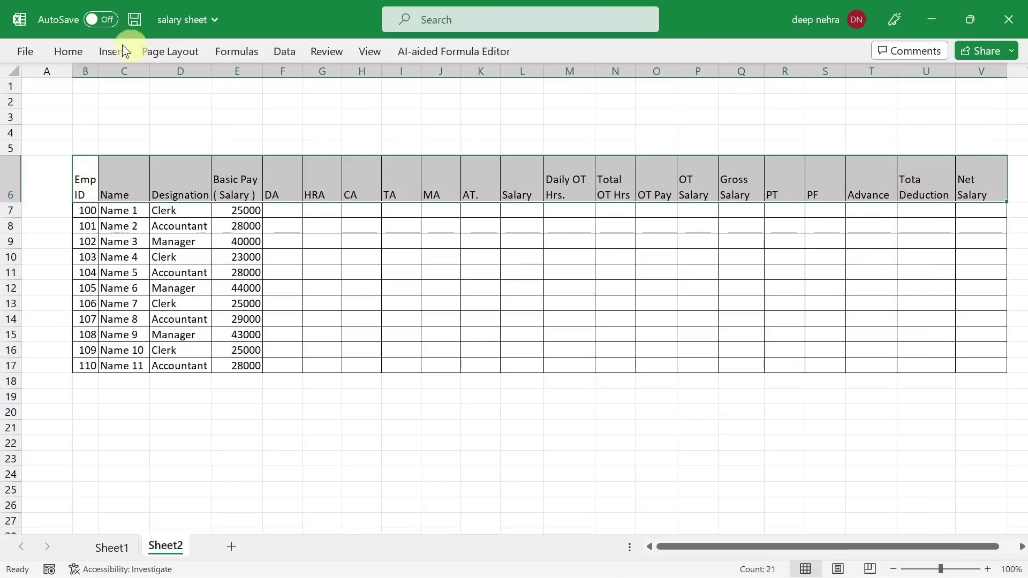
pyautogui.click(70, 53)
pyautogui.click(275, 110)
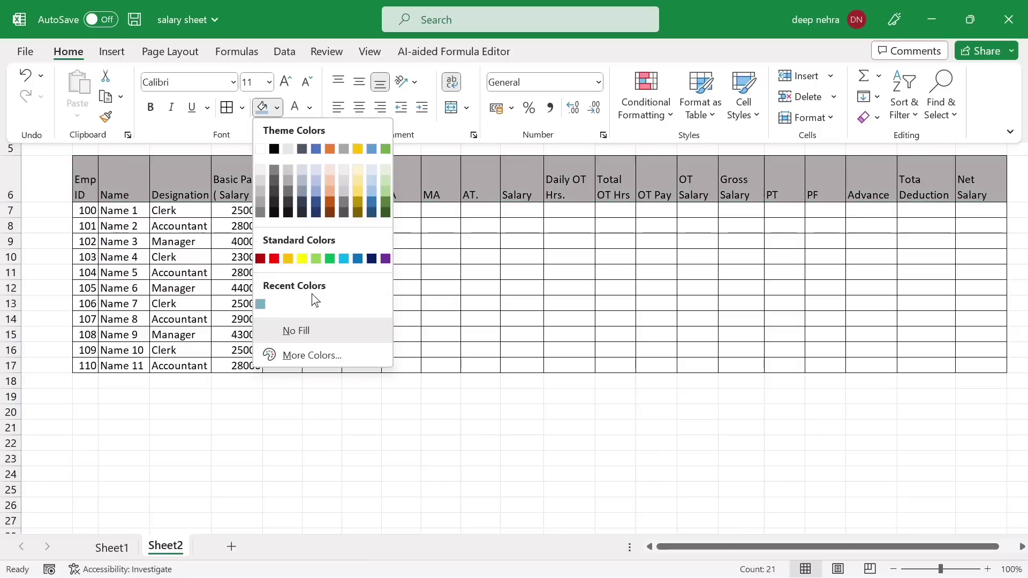
pyautogui.click(301, 259)
pyautogui.click(153, 107)
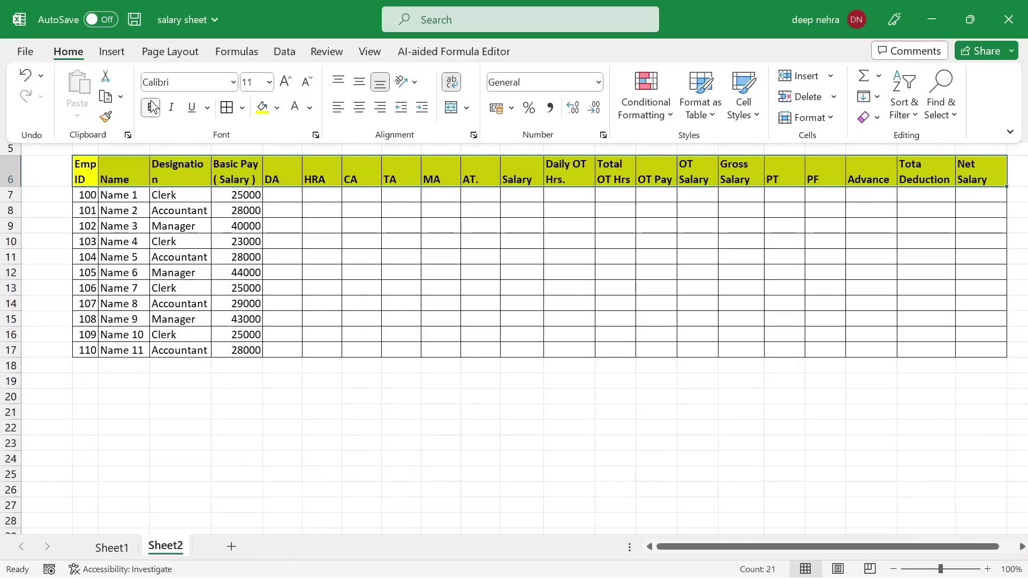
pyautogui.click(339, 83)
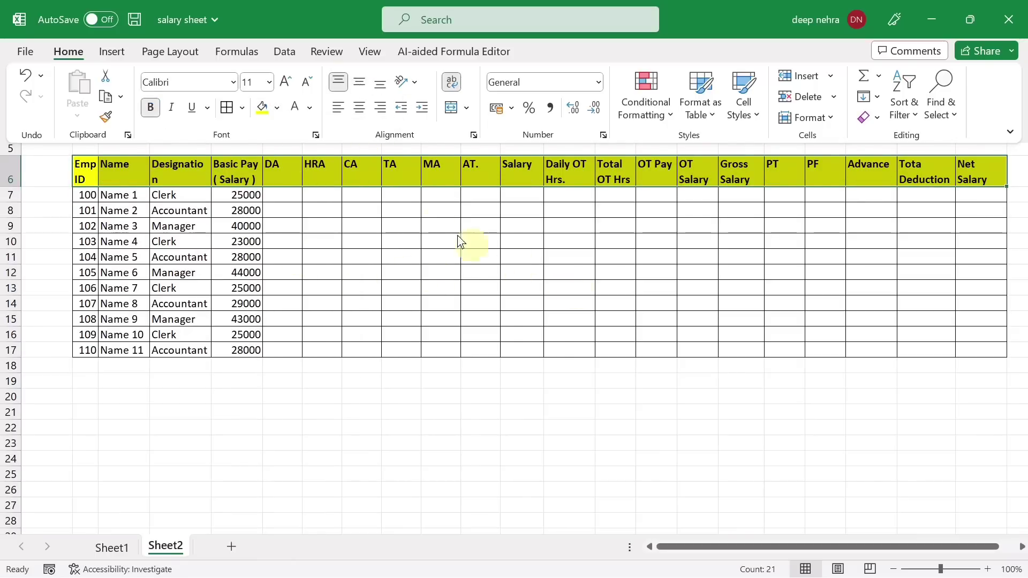
pyautogui.hotkey('ctrl', 'F1')
pyautogui.click(355, 316)
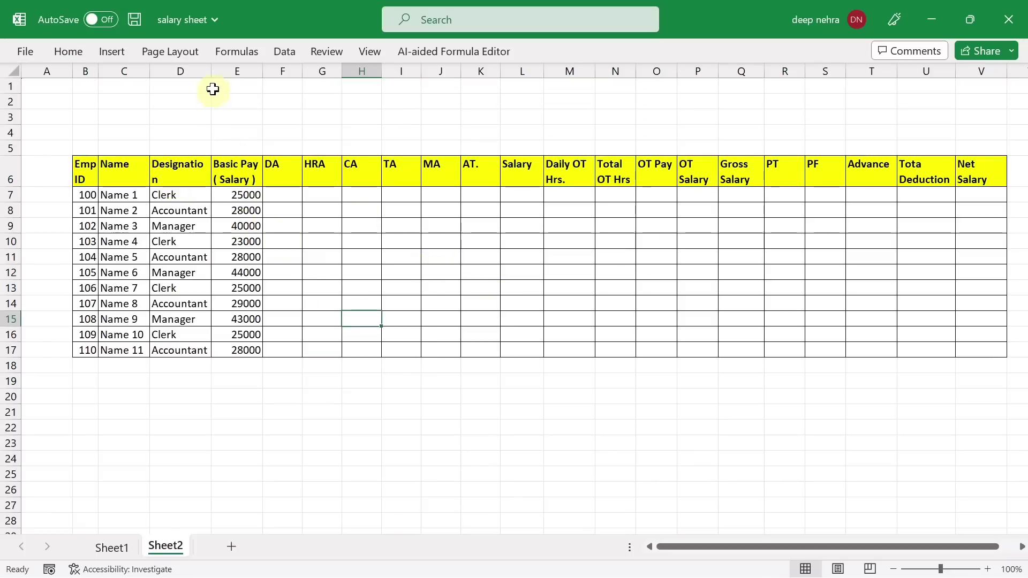
# Step: Widen the Designation column so its bold header fits on one line, and slightly widen the Emp ID column
pyautogui.moveTo(212, 75); pyautogui.dragTo(217, 78)
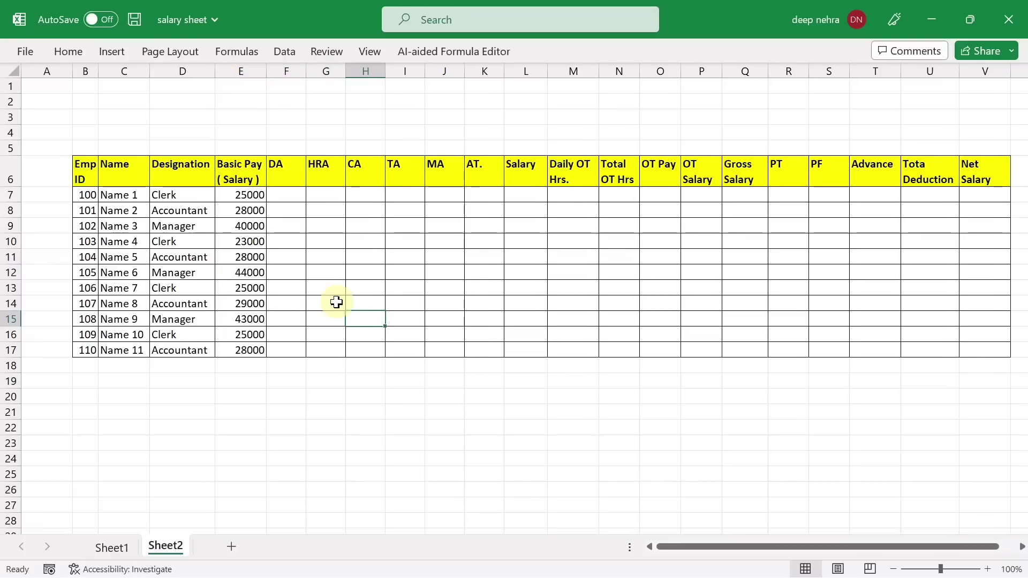
pyautogui.click(123, 257)
pyautogui.moveTo(97, 71); pyautogui.dragTo(104, 71)
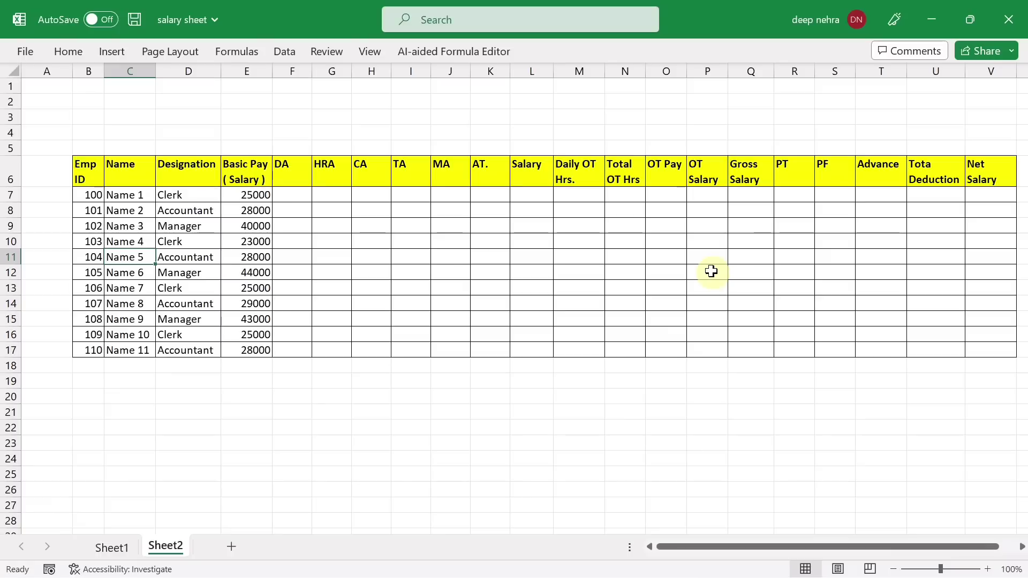
# Step: Review the employee data columns B to E, the allowance columns DA to TA, and the PT, PF and Advance deduction columns
pyautogui.moveTo(89, 195); pyautogui.dragTo(88, 350)
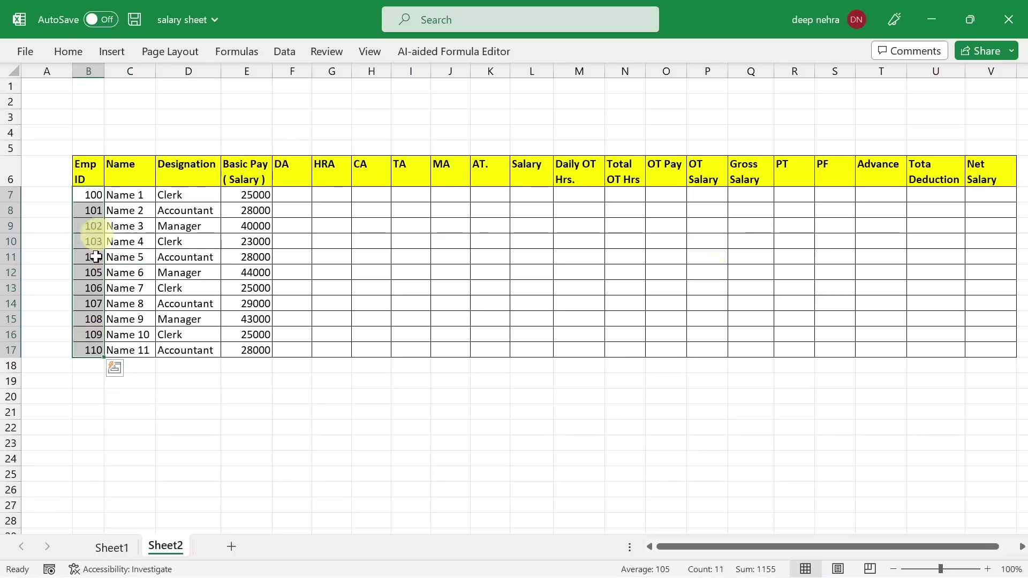
pyautogui.moveTo(130, 196); pyautogui.dragTo(129, 321)
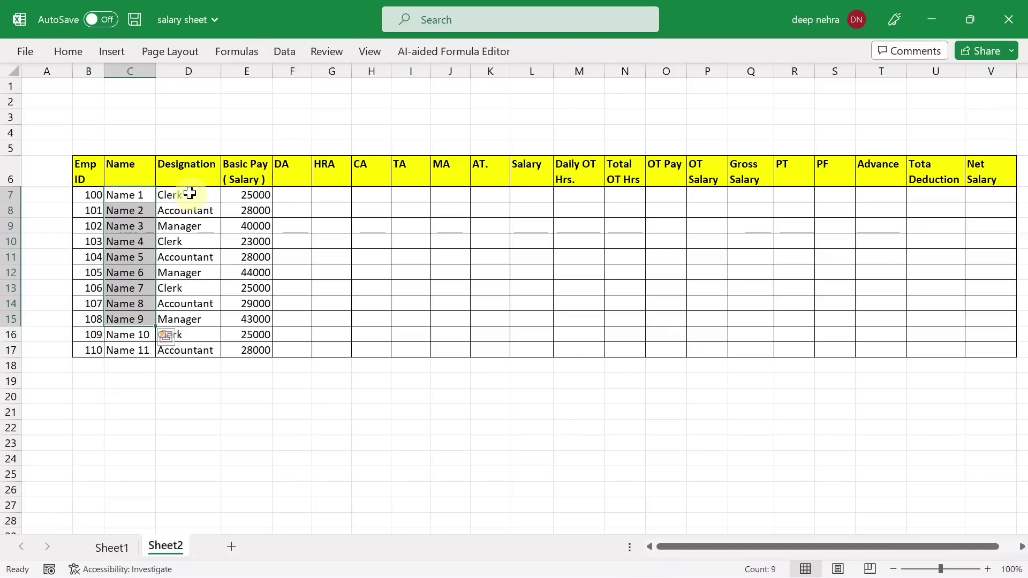
pyautogui.moveTo(191, 193); pyautogui.dragTo(203, 351)
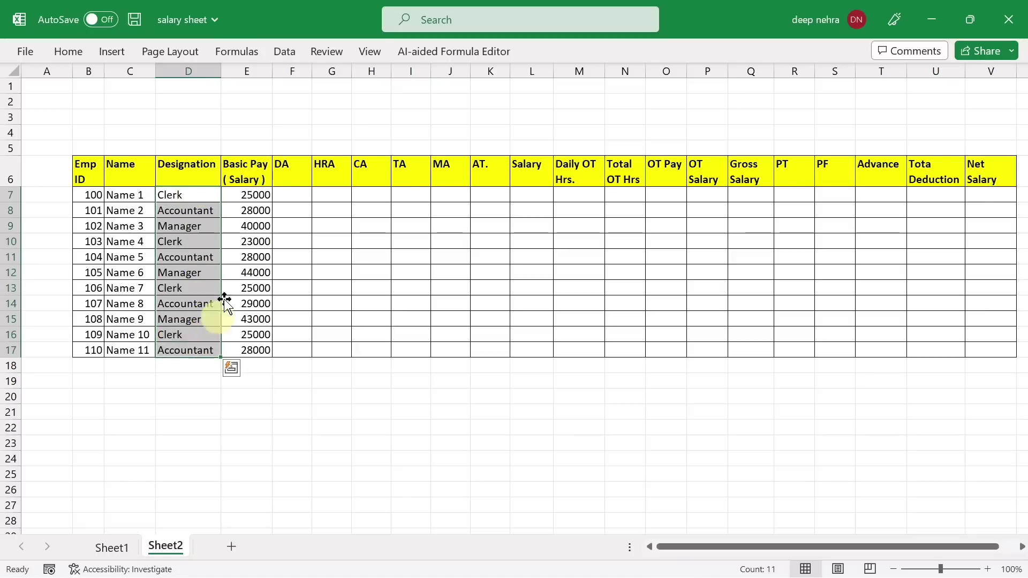
pyautogui.moveTo(248, 198); pyautogui.dragTo(256, 345)
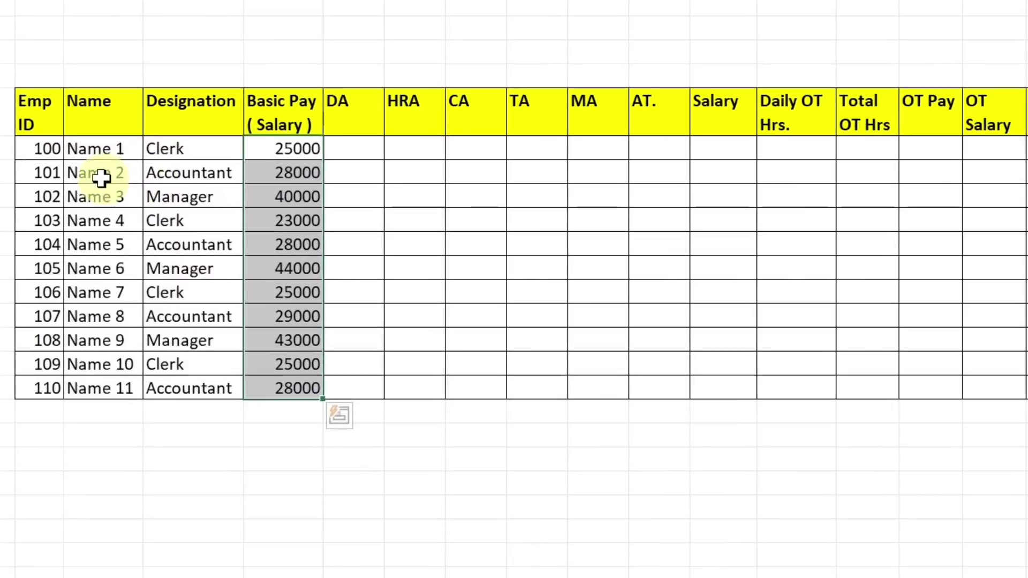
pyautogui.click(296, 157)
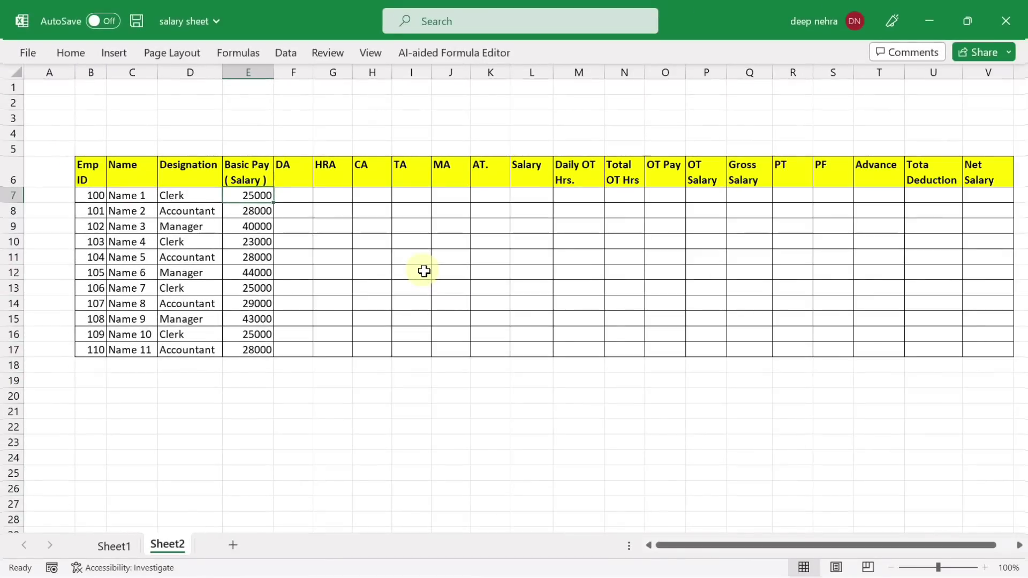
pyautogui.press('Right')
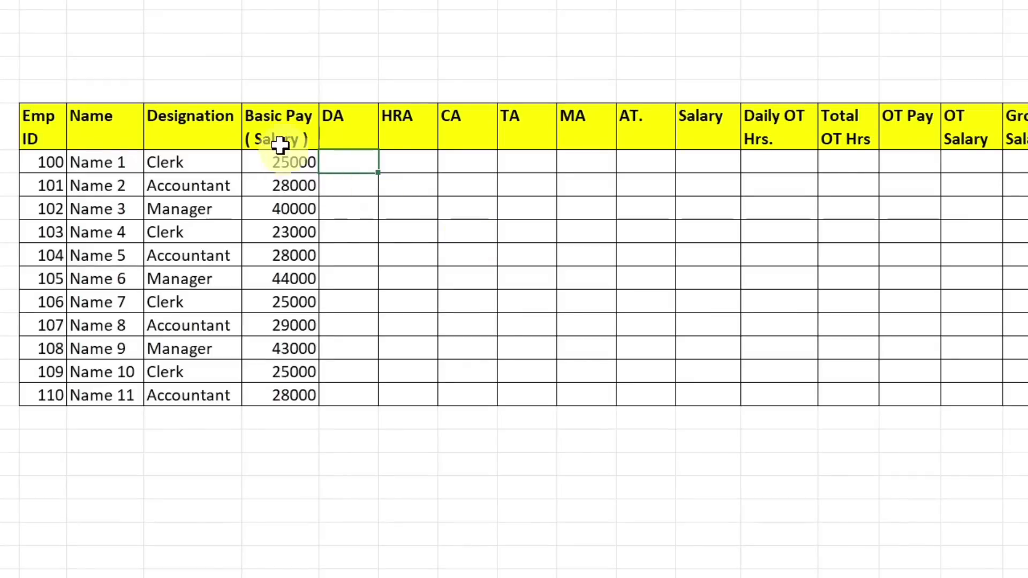
pyautogui.moveTo(278, 161); pyautogui.dragTo(278, 348)
pyautogui.click(342, 128)
pyautogui.moveTo(343, 129); pyautogui.dragTo(348, 277)
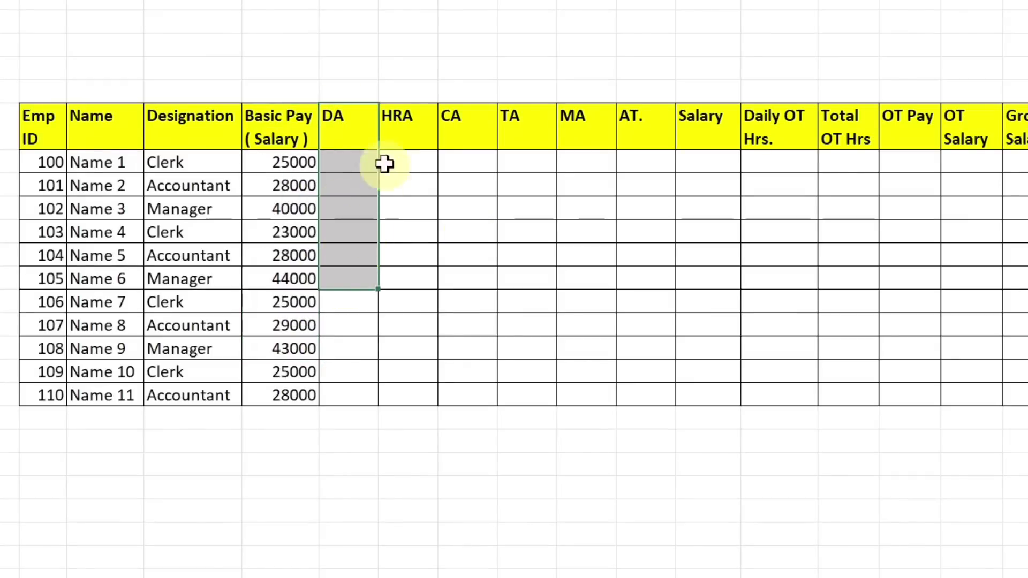
pyautogui.moveTo(400, 128); pyautogui.dragTo(408, 254)
pyautogui.moveTo(459, 124); pyautogui.dragTo(467, 277)
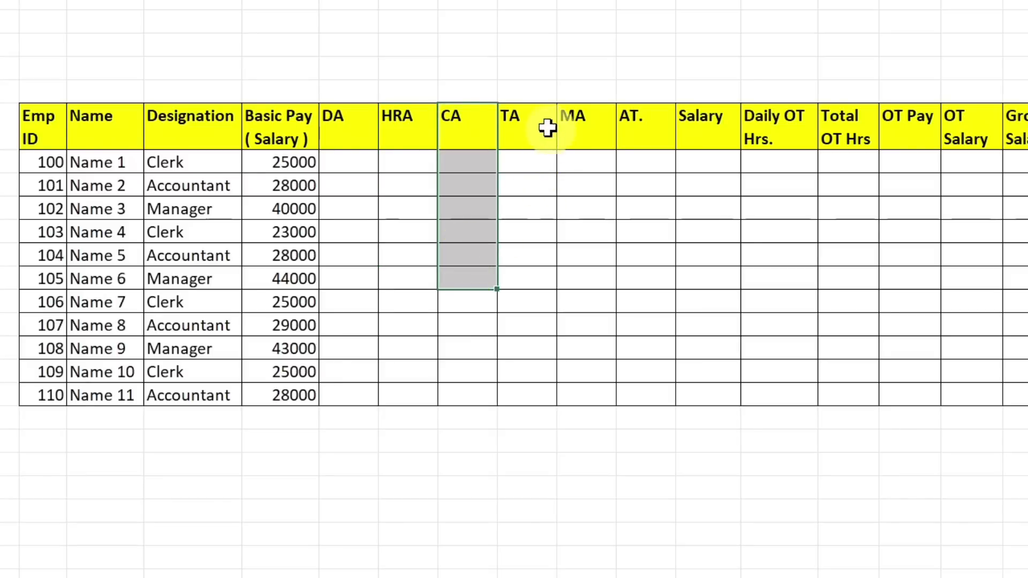
pyautogui.moveTo(547, 129); pyautogui.dragTo(547, 280)
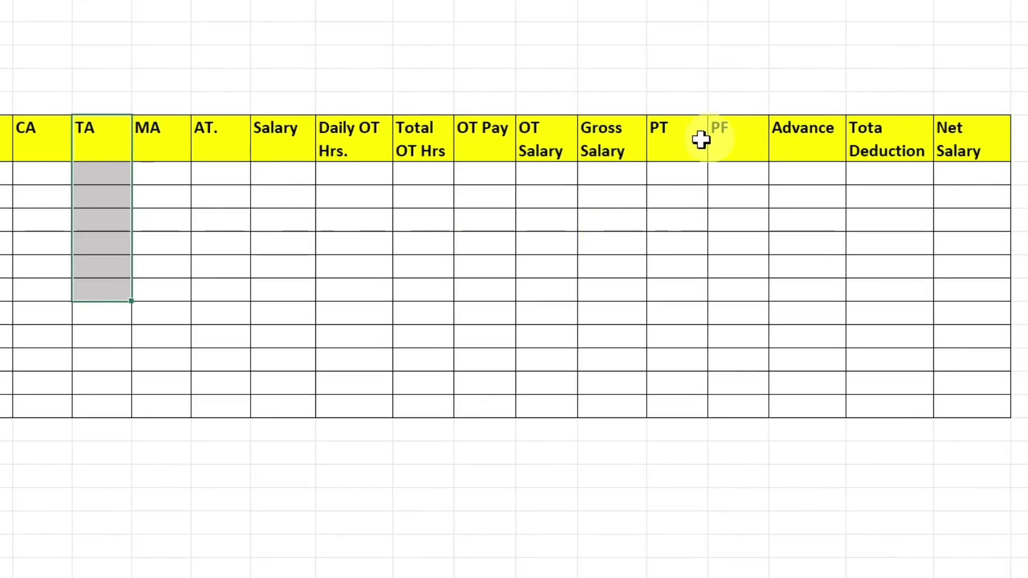
pyautogui.moveTo(700, 138); pyautogui.dragTo(788, 249)
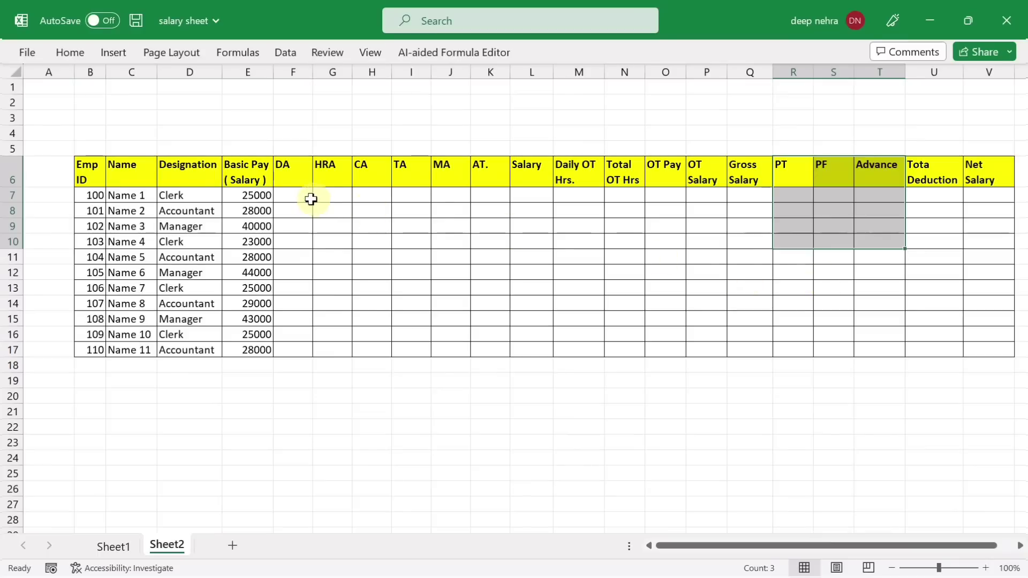
# Step: Calculate DA in F7 as 18% of basic pay with =E7*18% and fill the formula down to F17
pyautogui.click(303, 196)
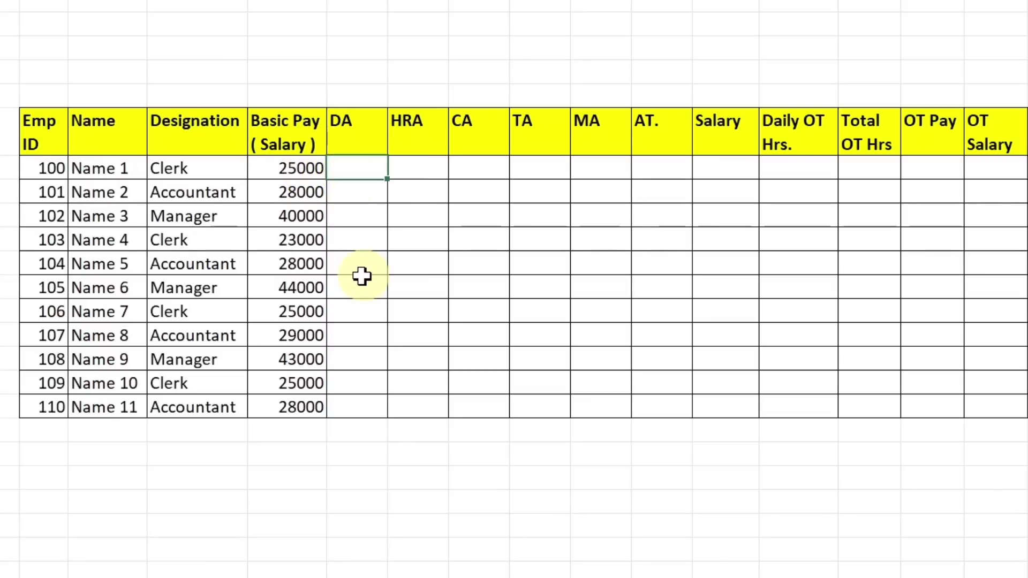
pyautogui.click(275, 170)
pyautogui.write('*')
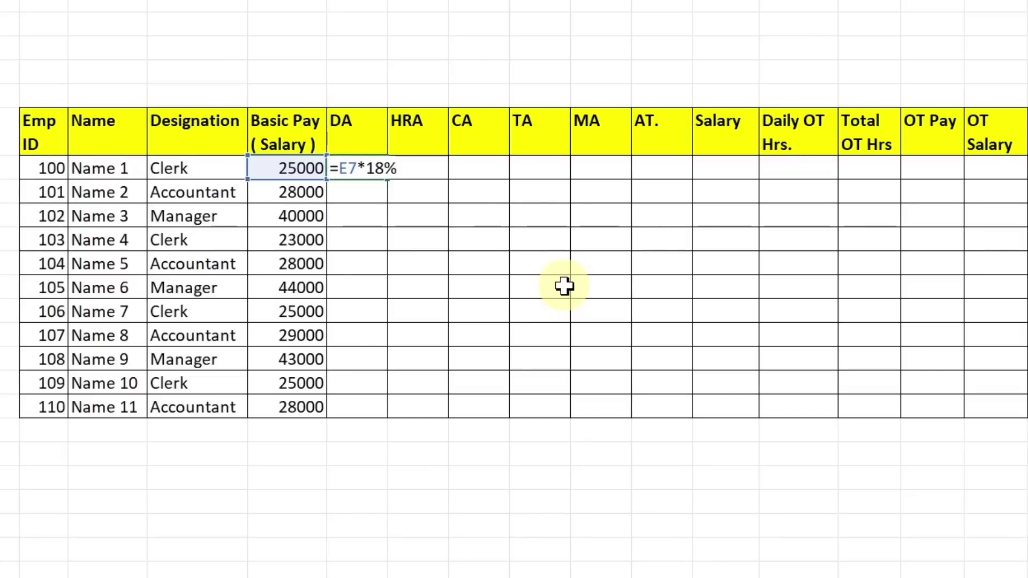
pyautogui.press('Return')
pyautogui.click(360, 167)
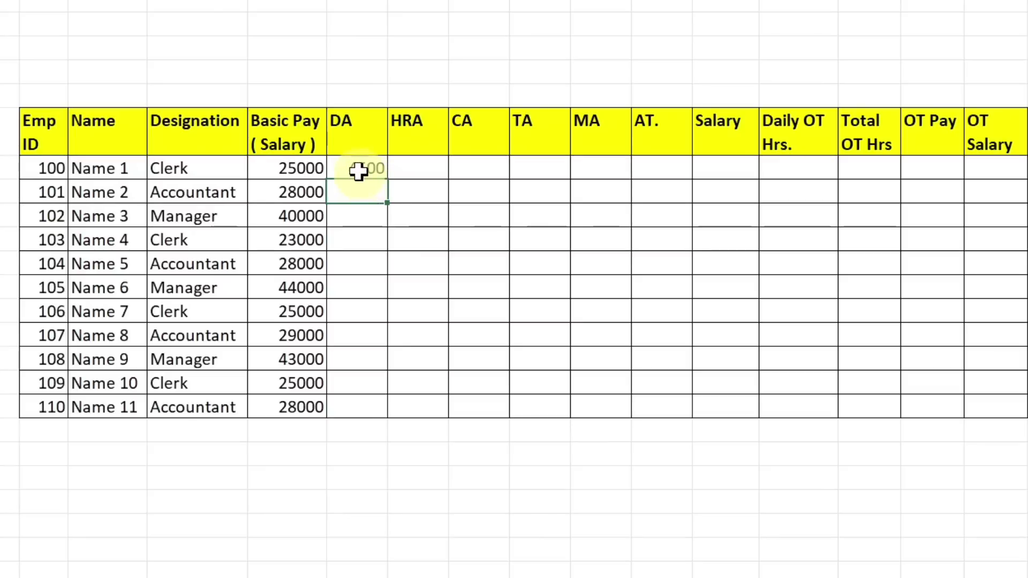
pyautogui.moveTo(392, 179); pyautogui.dragTo(391, 423)
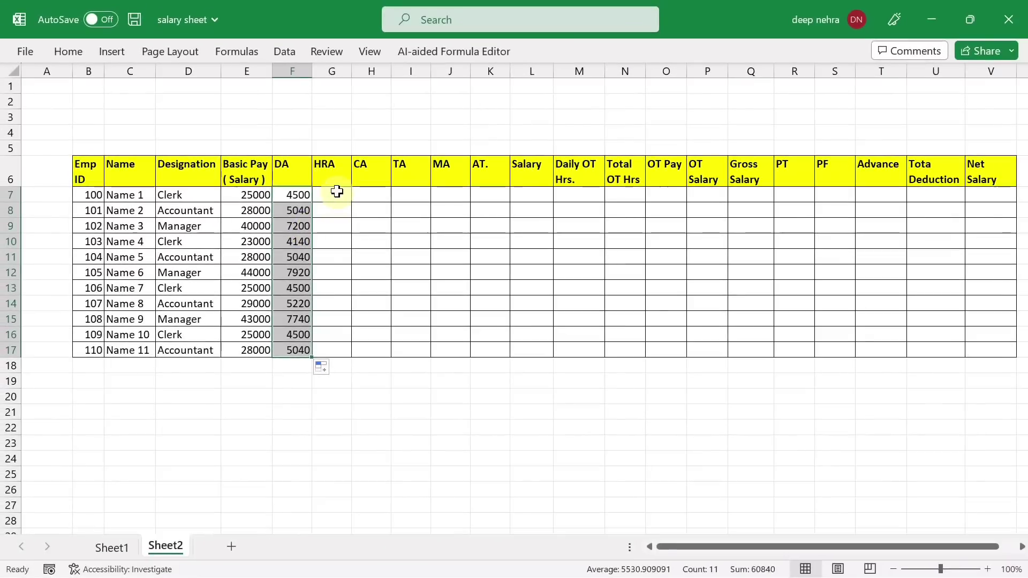
# Step: Calculate HRA in G7 as 5% of basic pay with =E7*5% and fill the formula down to G17
pyautogui.click(360, 188)
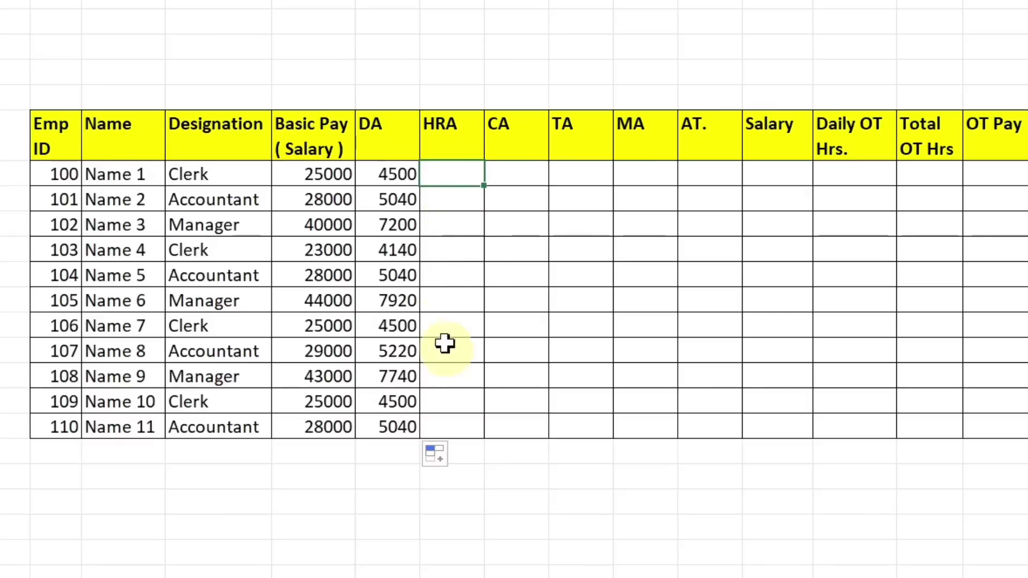
pyautogui.write('=')
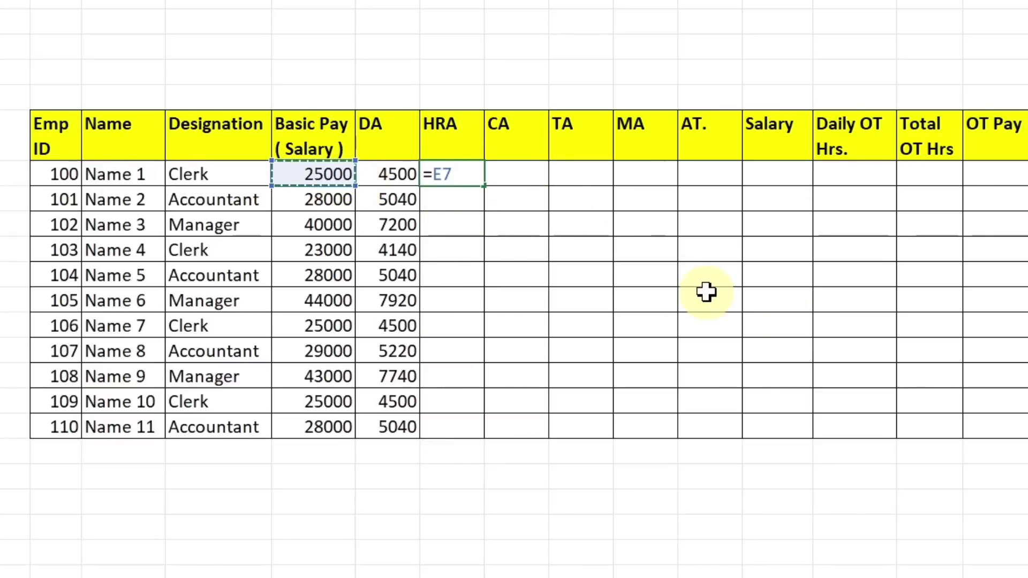
pyautogui.write('*5%')
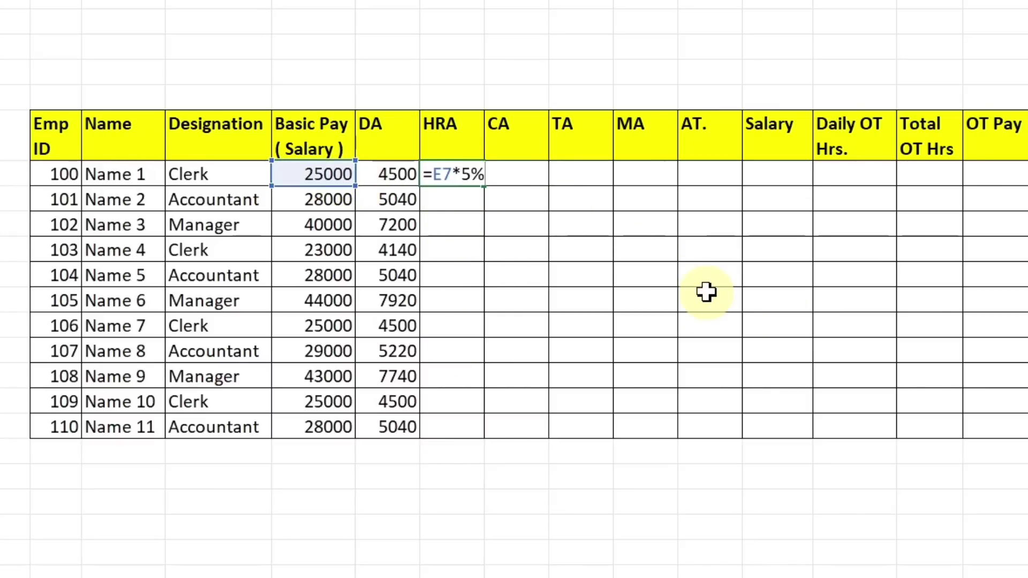
pyautogui.press('Return')
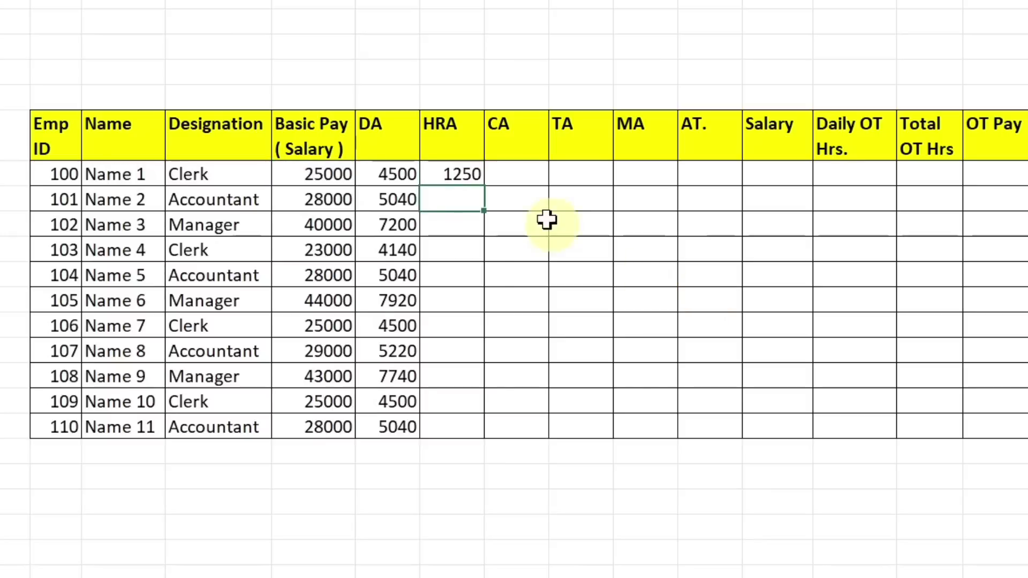
pyautogui.click(459, 174)
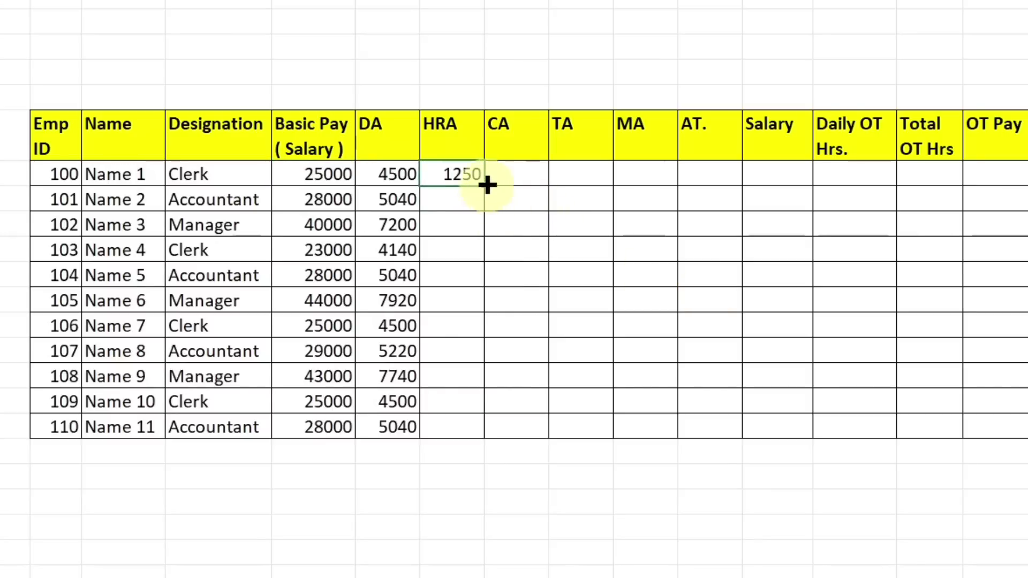
pyautogui.moveTo(488, 185); pyautogui.dragTo(484, 434)
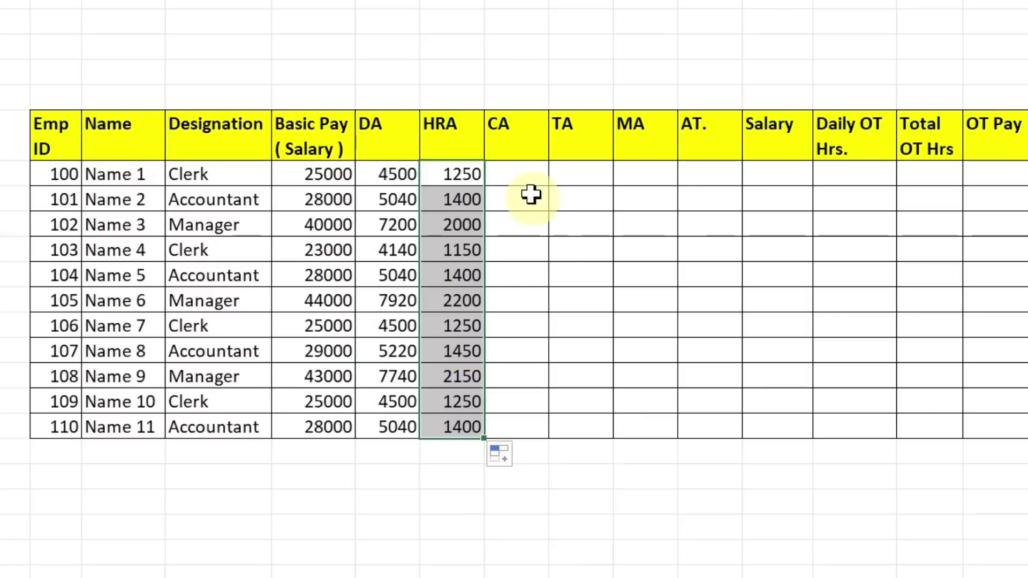
# Step: Fill the CA column with 1000 and the TA column with 0 for all employees in rows 7 to 17
pyautogui.click(532, 174)
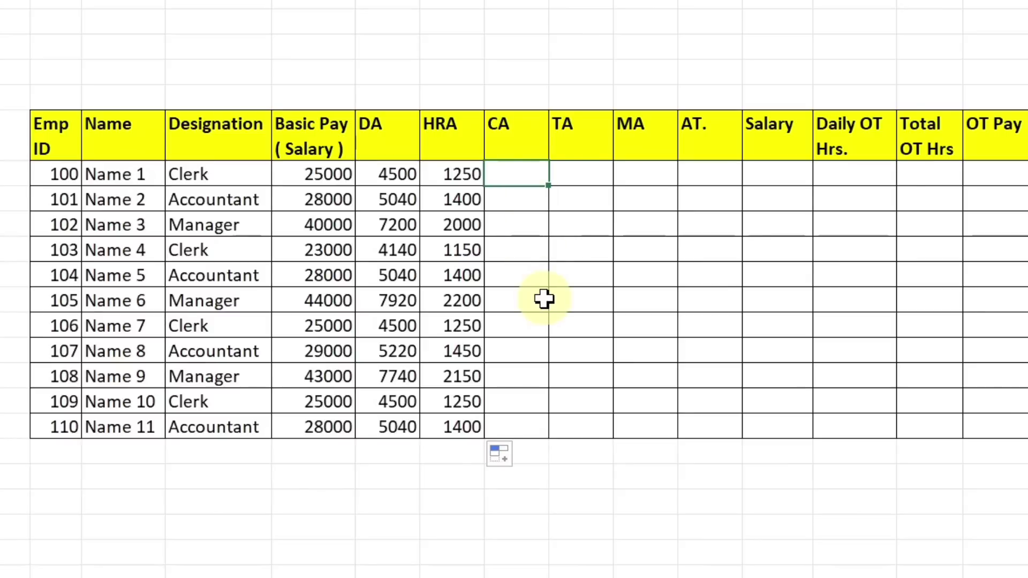
pyautogui.write('100')
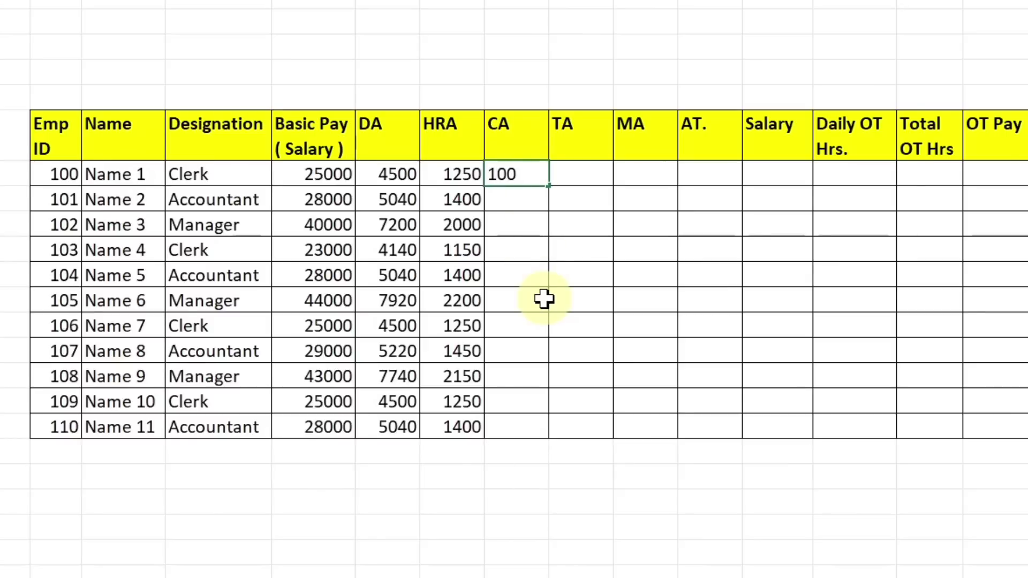
pyautogui.write('0')
pyautogui.click(545, 299)
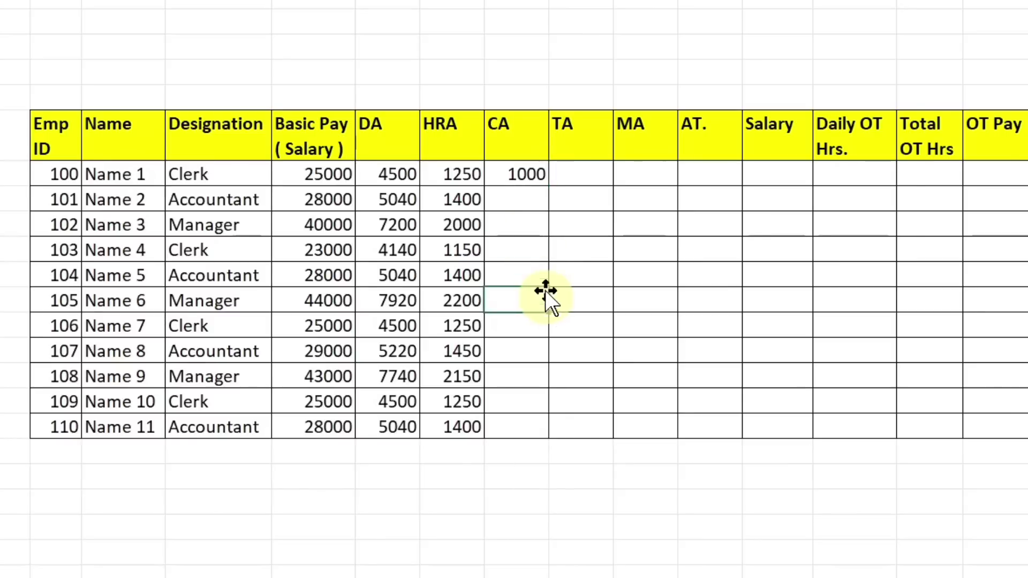
pyautogui.click(527, 183)
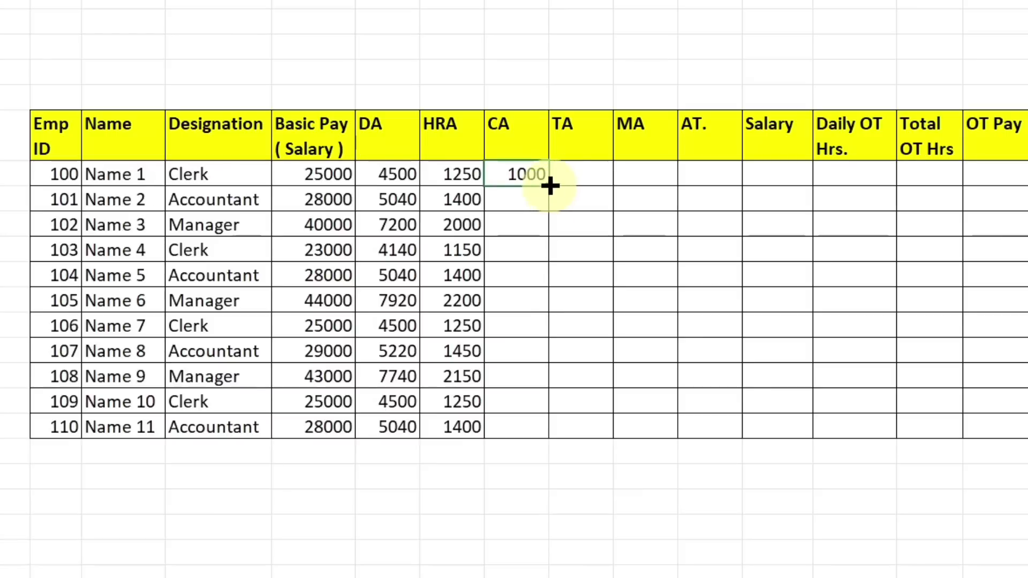
pyautogui.moveTo(549, 186); pyautogui.dragTo(542, 428)
pyautogui.click(585, 172)
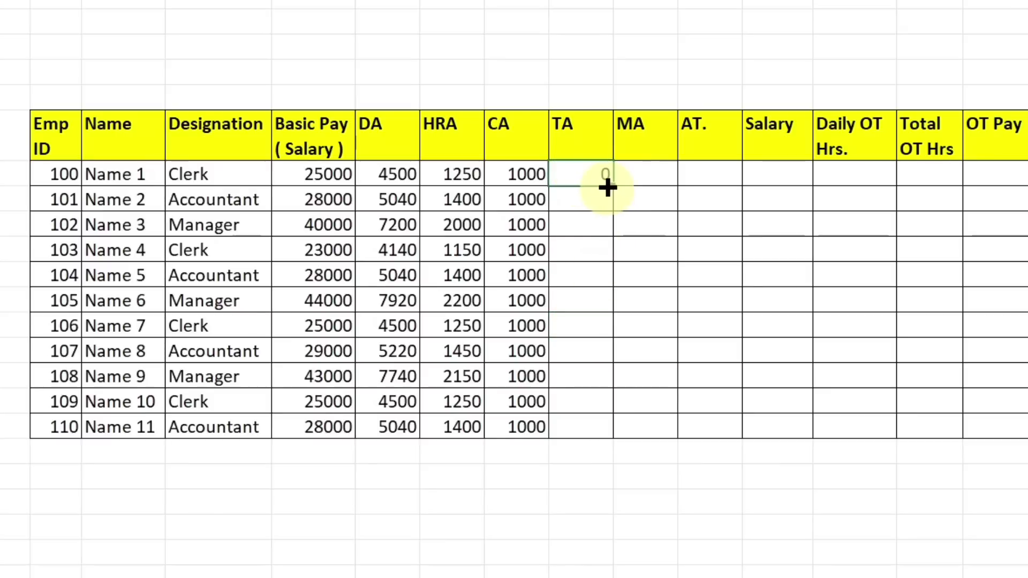
pyautogui.moveTo(608, 187); pyautogui.dragTo(606, 435)
# Step: Enter a medical allowance of 1600 in the first MA cell and copy it down to all employees through row 17
pyautogui.press('Right')
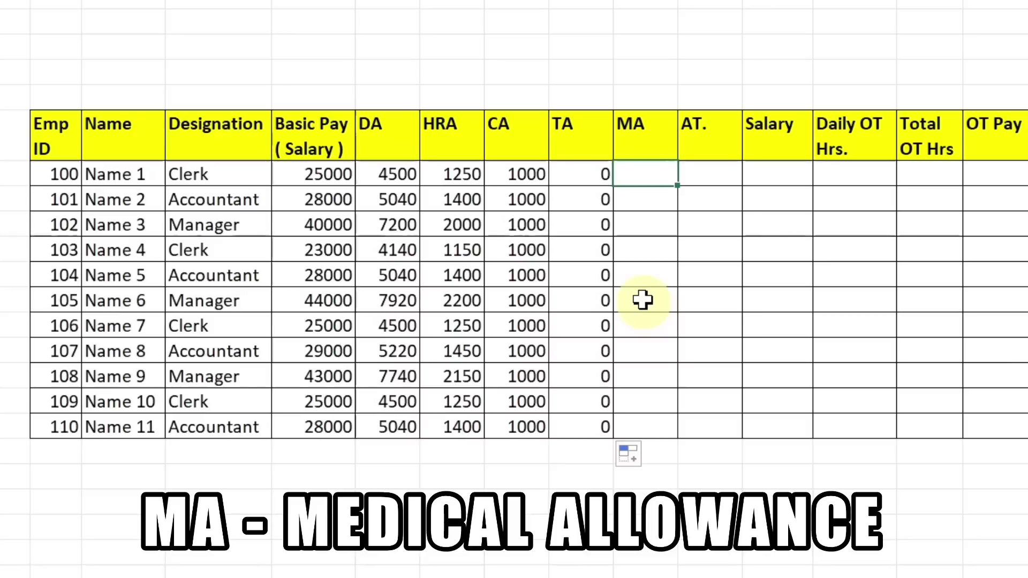
pyautogui.write('1600')
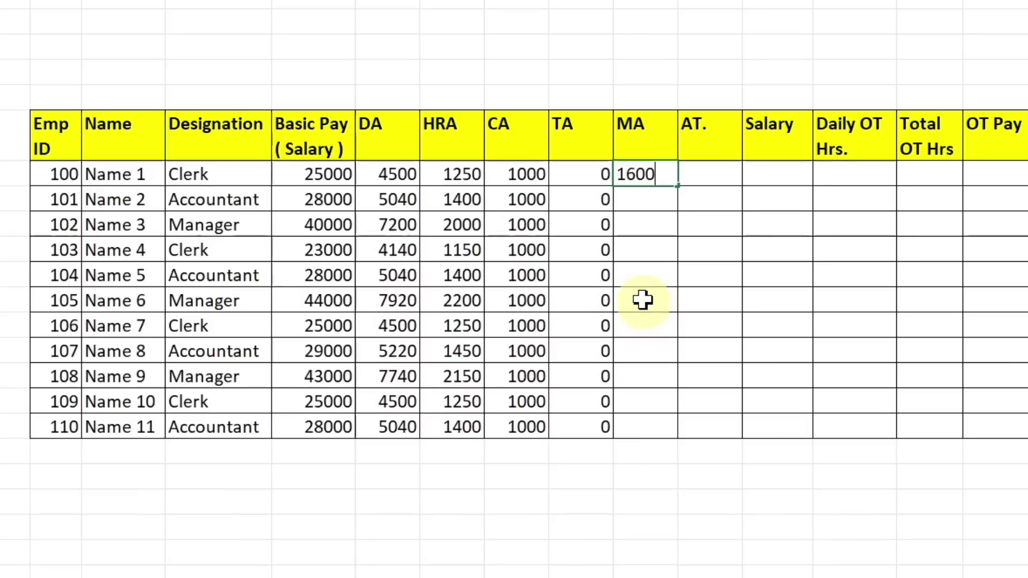
pyautogui.click(644, 300)
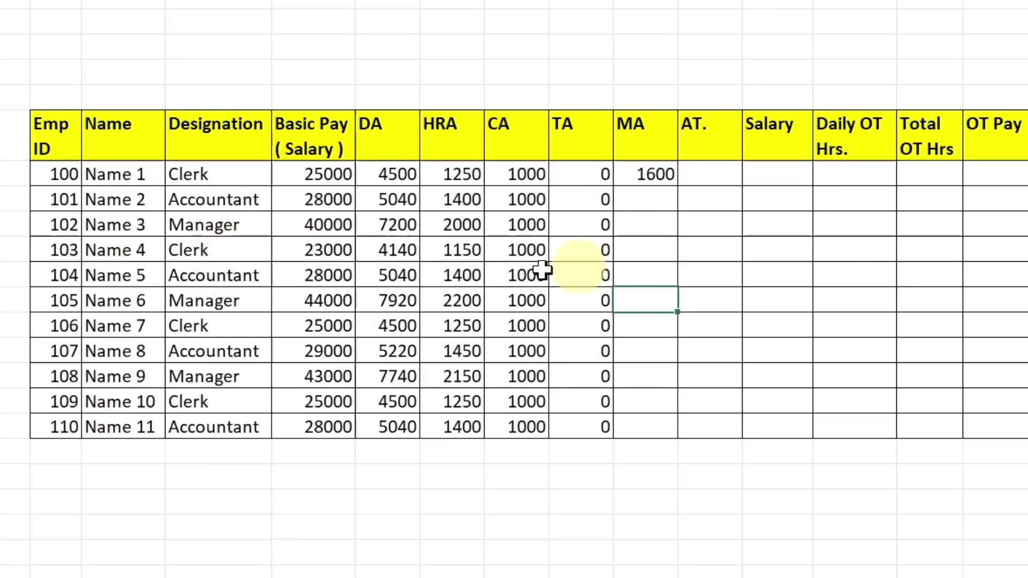
pyautogui.click(639, 227)
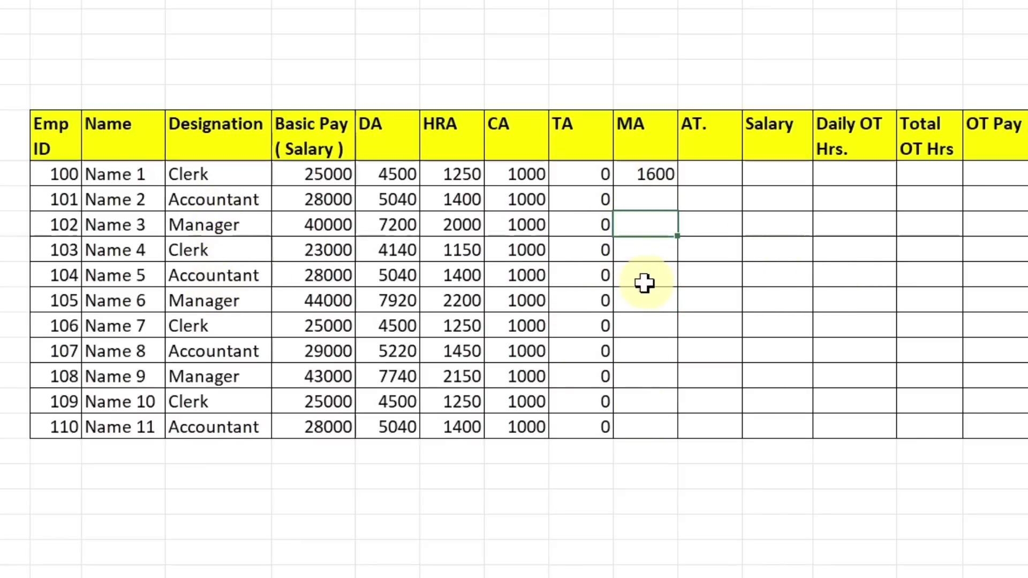
pyautogui.click(647, 279)
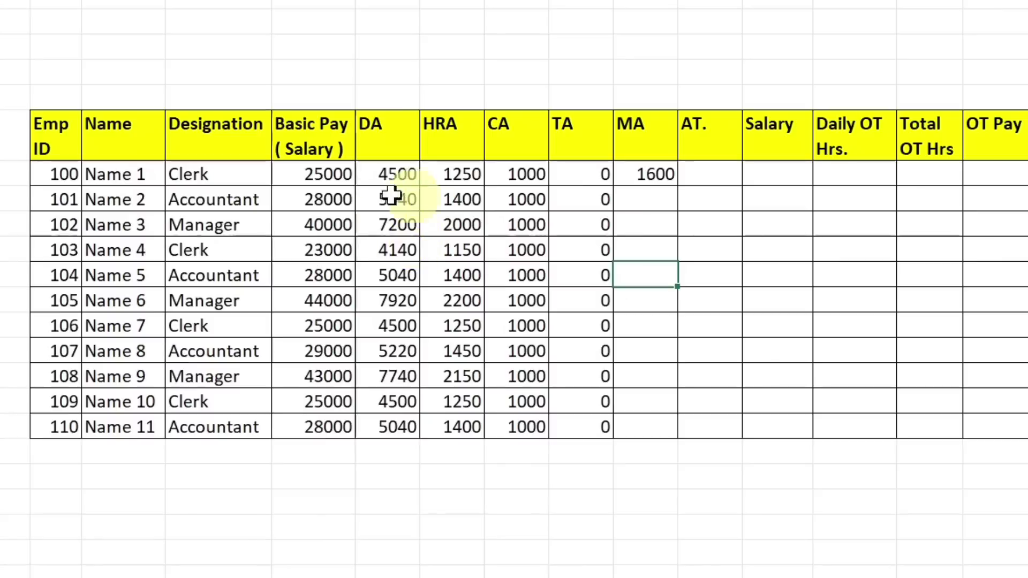
pyautogui.click(655, 176)
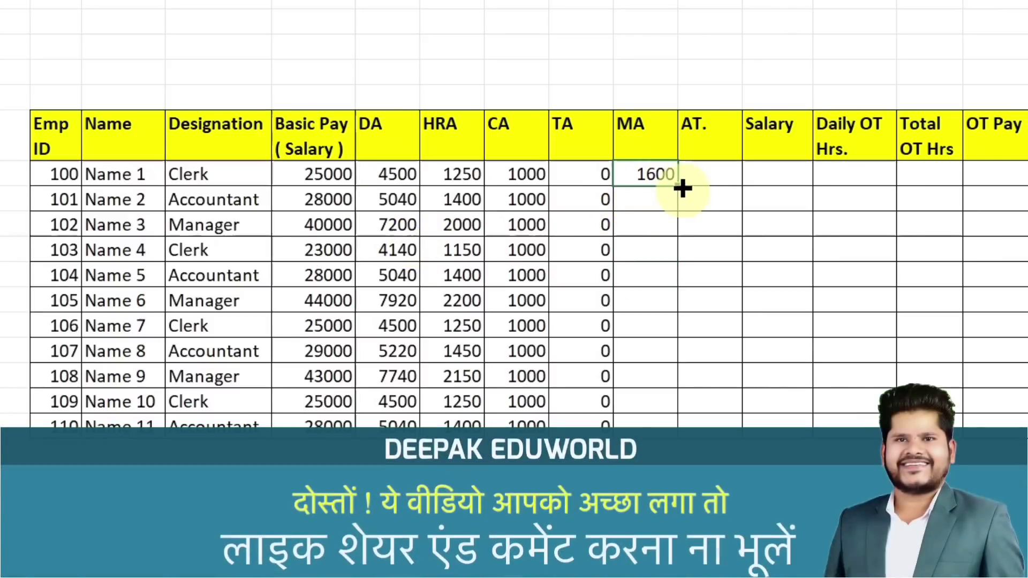
pyautogui.moveTo(678, 187); pyautogui.dragTo(666, 426)
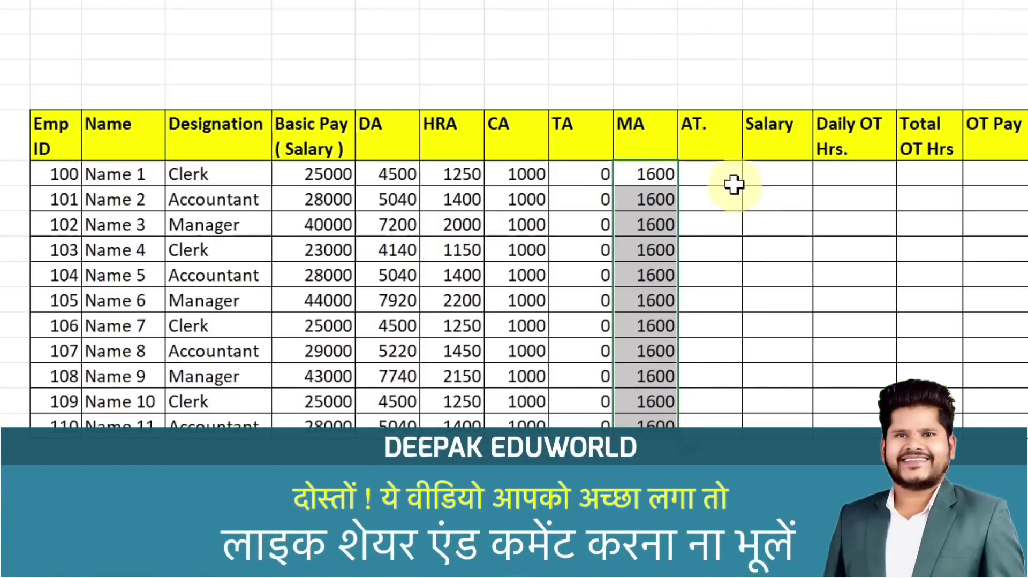
# Step: Enter attendance of 30, 28, 27, 29 and 20 days in the AT. column, cells K7 to K11
pyautogui.click(717, 174)
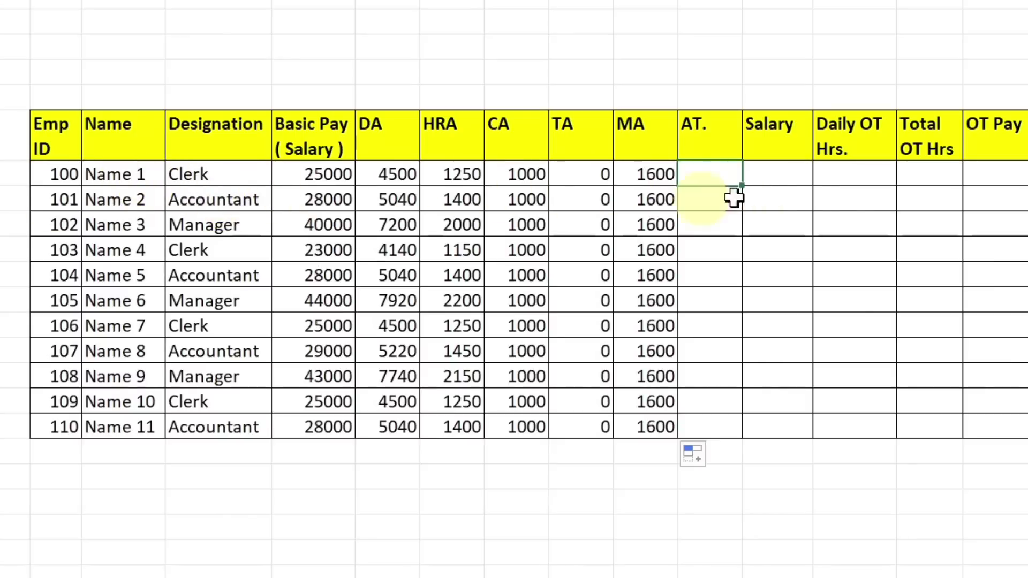
pyautogui.write('30')
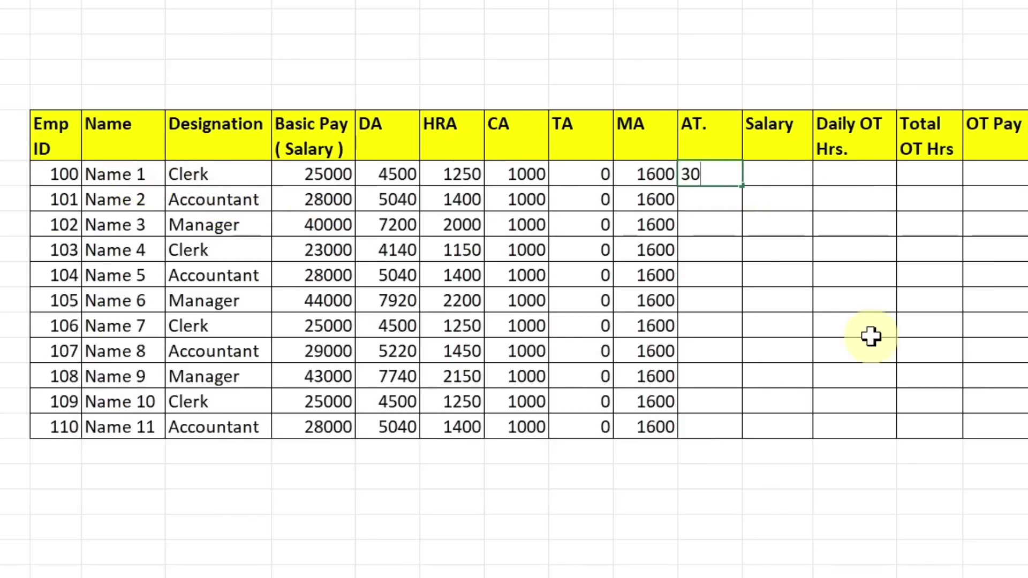
pyautogui.press('Return')
pyautogui.write('28')
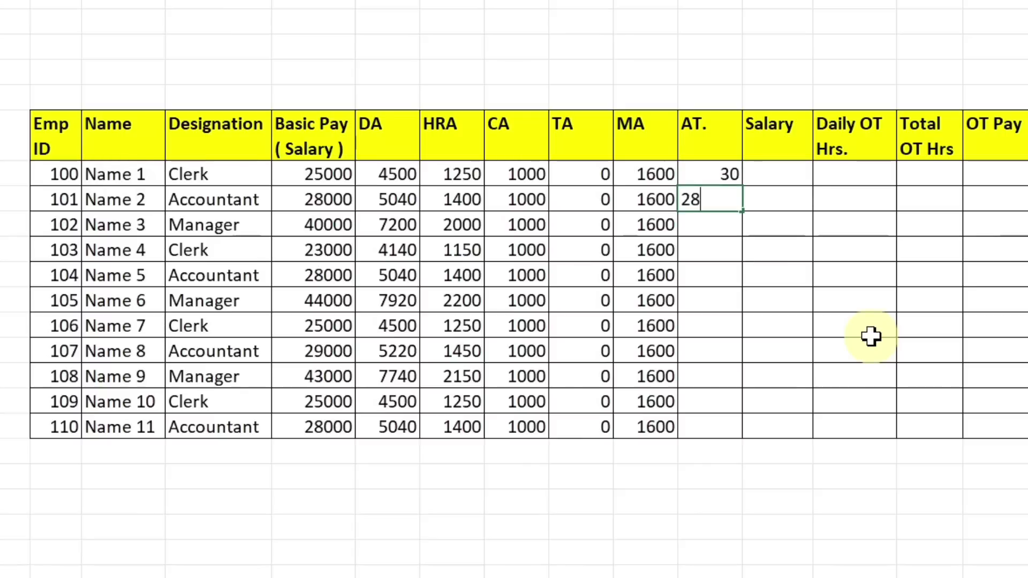
pyautogui.press('Return')
pyautogui.write('27')
pyautogui.press('Return')
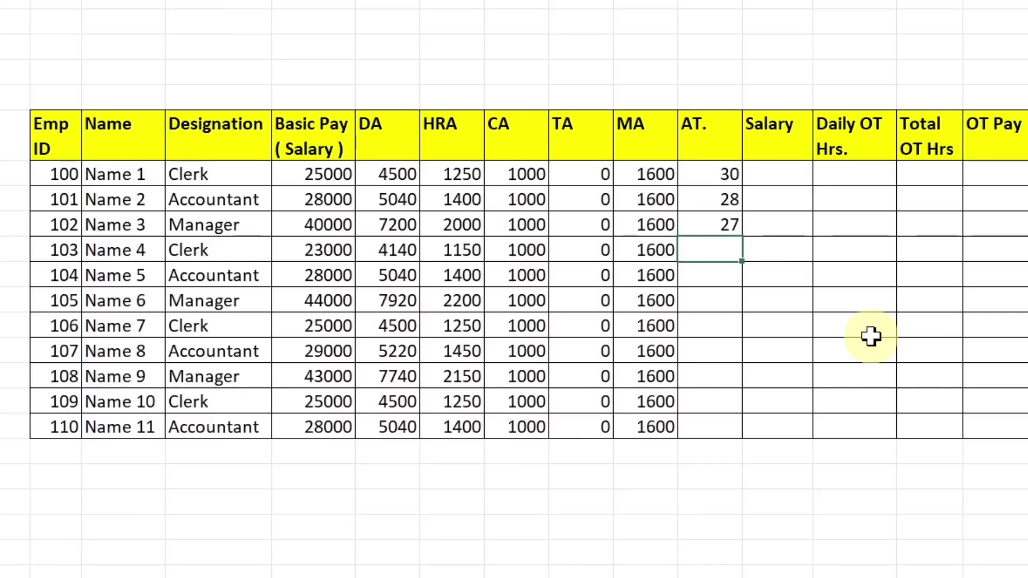
pyautogui.write('29')
pyautogui.press('Return')
pyautogui.write('20')
pyautogui.press('Return')
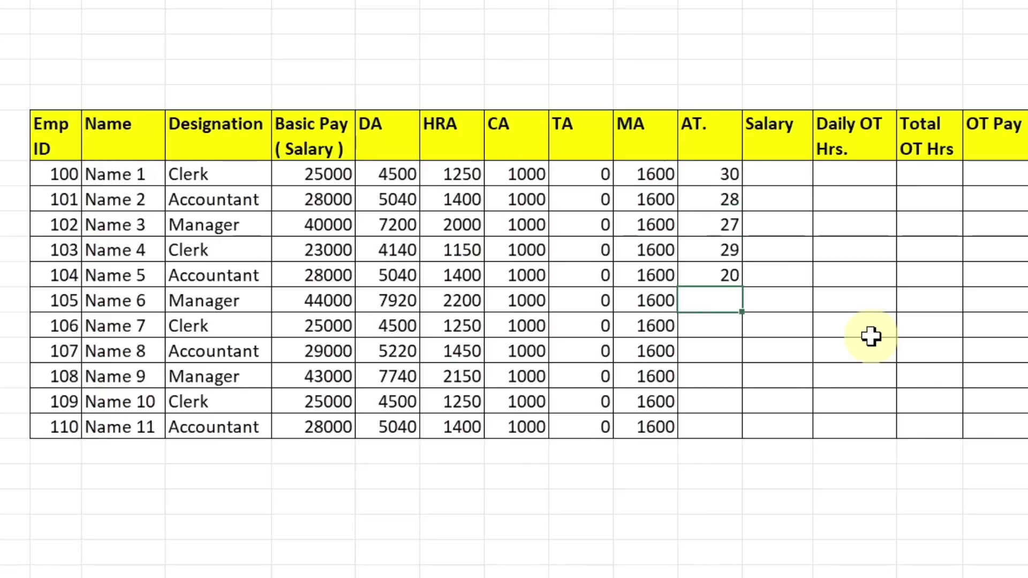
# Step: Enter attendance of 30, 30, 30, 29, 30 and 30 days for the remaining employees in K12 to K17
pyautogui.press('Return')
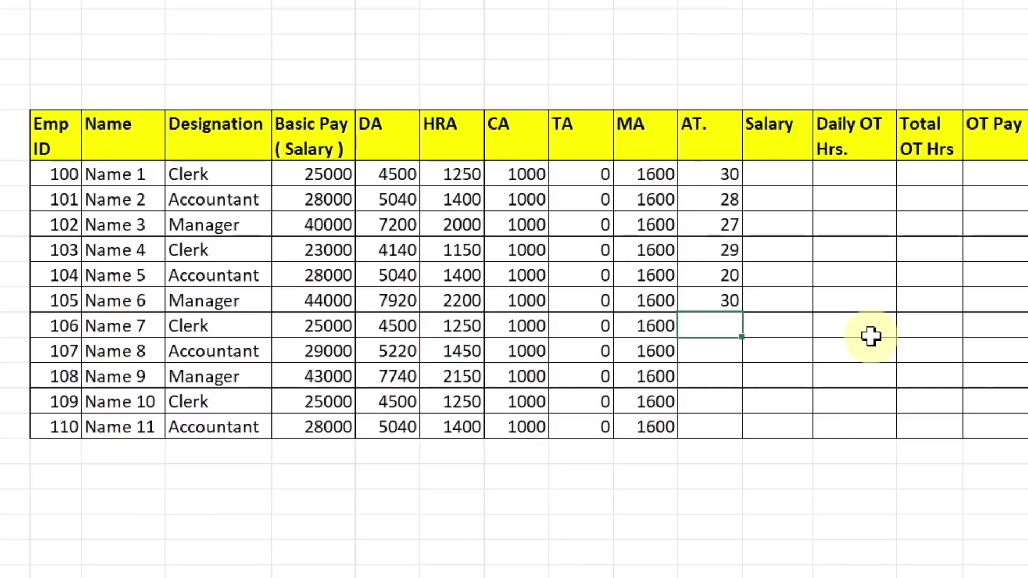
pyautogui.write('30')
pyautogui.press('Return')
pyautogui.write('30')
pyautogui.press('Return')
pyautogui.write('29')
pyautogui.press('Return')
pyautogui.write('30 30')
pyautogui.click(871, 332)
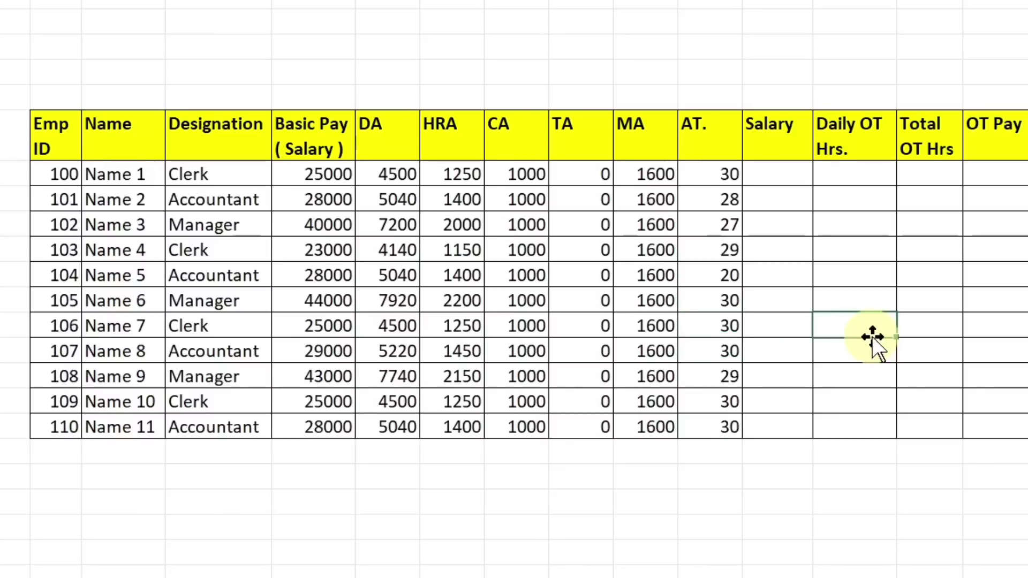
# Step: Calculate the first employee's one-day pay in Salary cell L7 with =E7/30
pyautogui.click(781, 178)
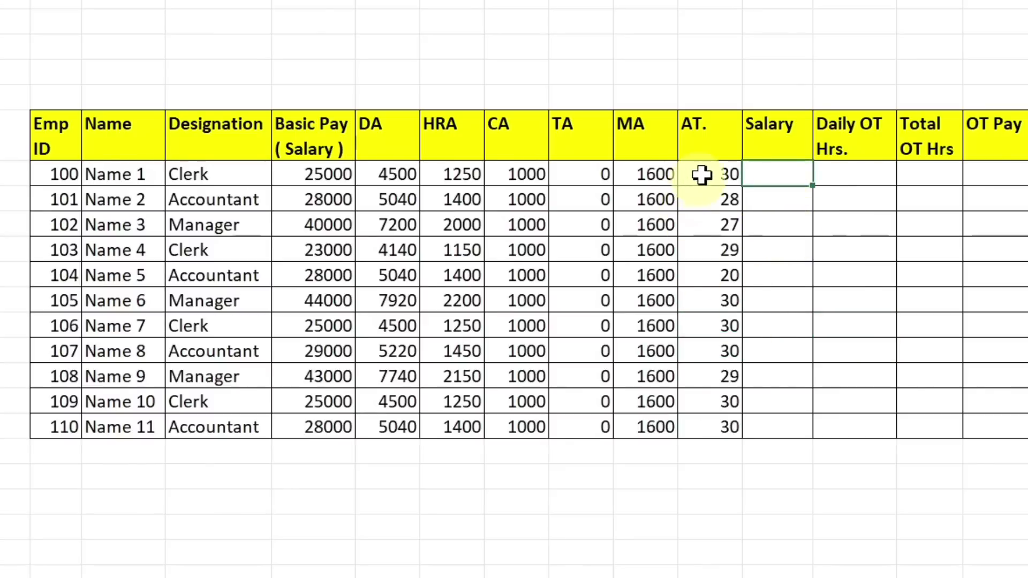
pyautogui.moveTo(705, 175); pyautogui.dragTo(713, 424)
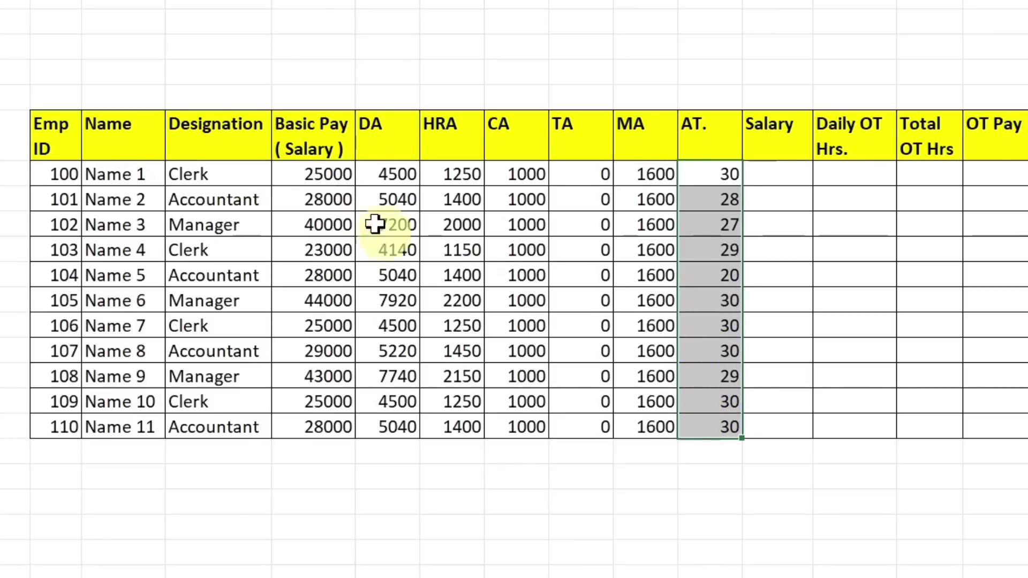
pyautogui.moveTo(313, 175); pyautogui.dragTo(315, 399)
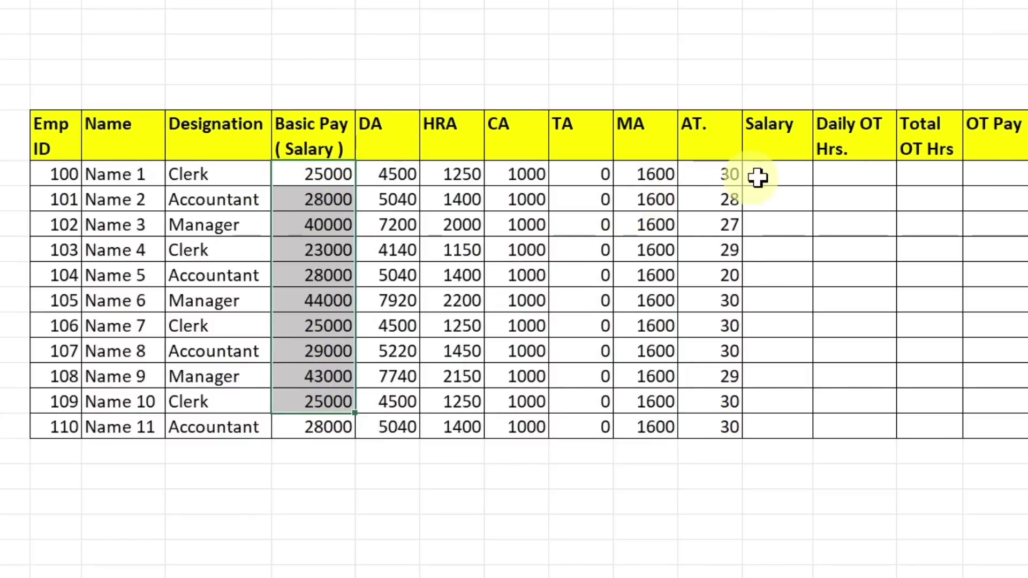
pyautogui.click(777, 181)
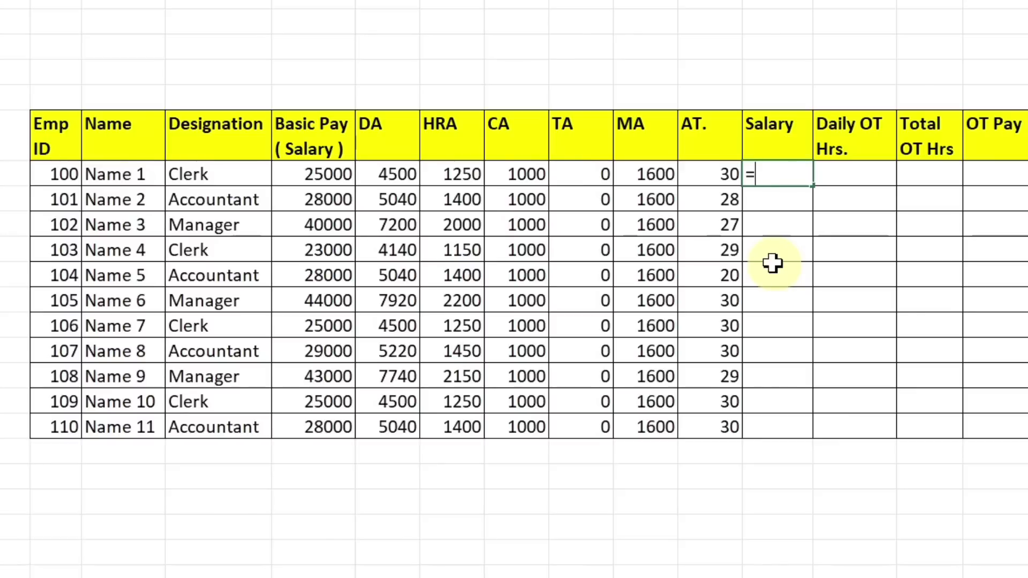
pyautogui.click(327, 175)
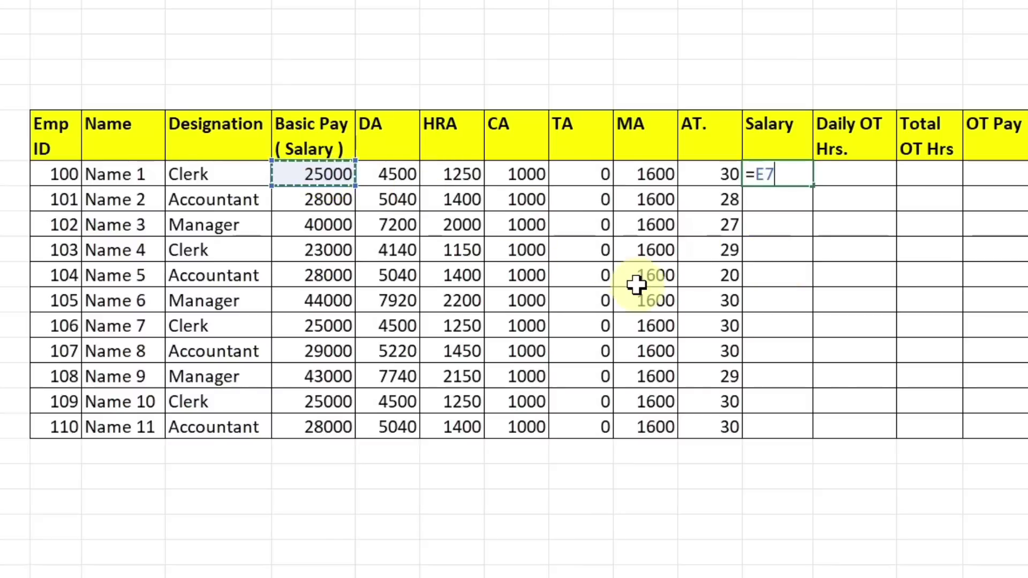
pyautogui.write('/3')
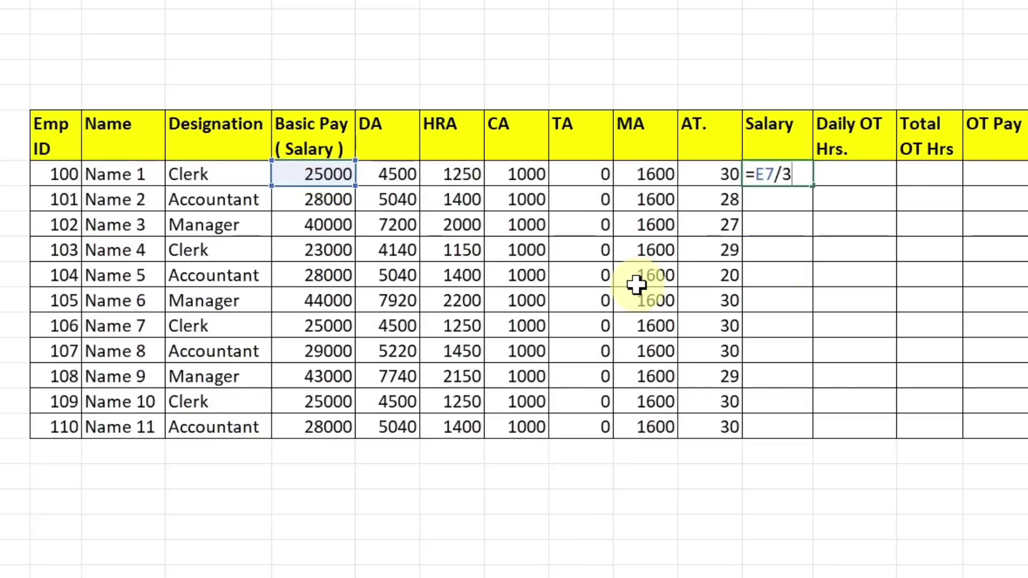
pyautogui.write('0')
pyautogui.press('Return')
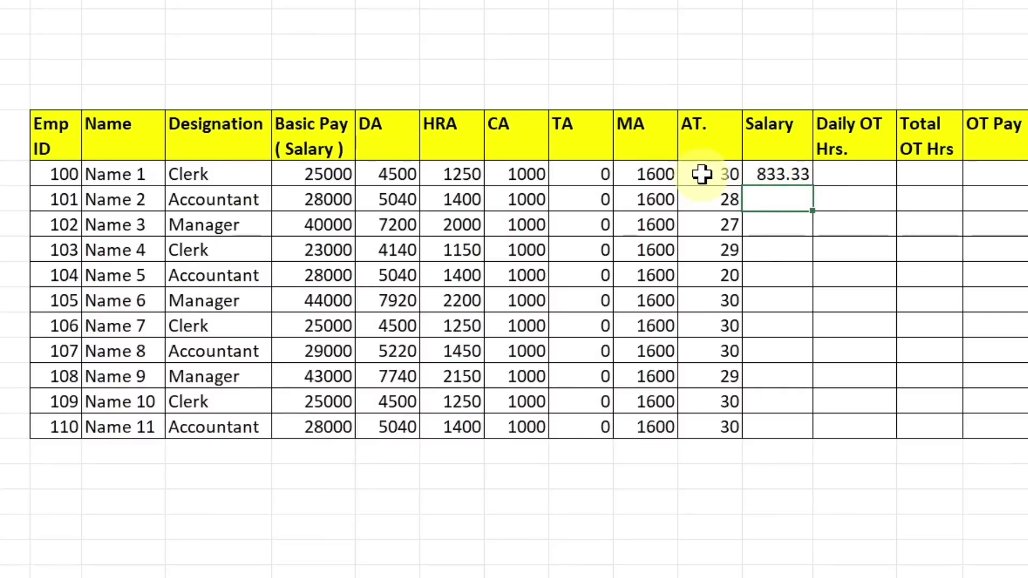
# Step: Extend the Salary formula in L7 to =(E7/30)*K7 and fill it down to L17
pyautogui.doubleClick(795, 177)
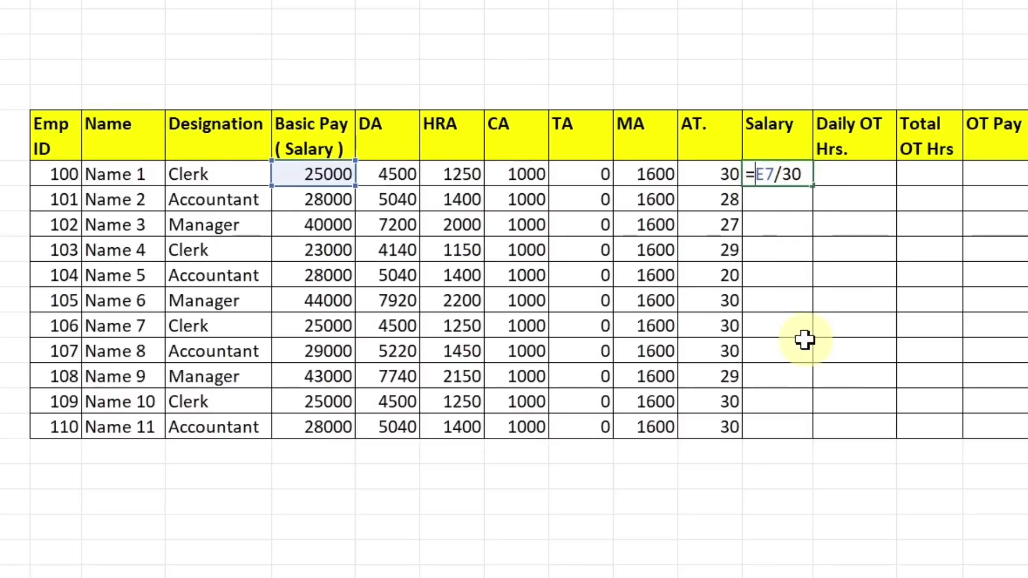
pyautogui.write('(')
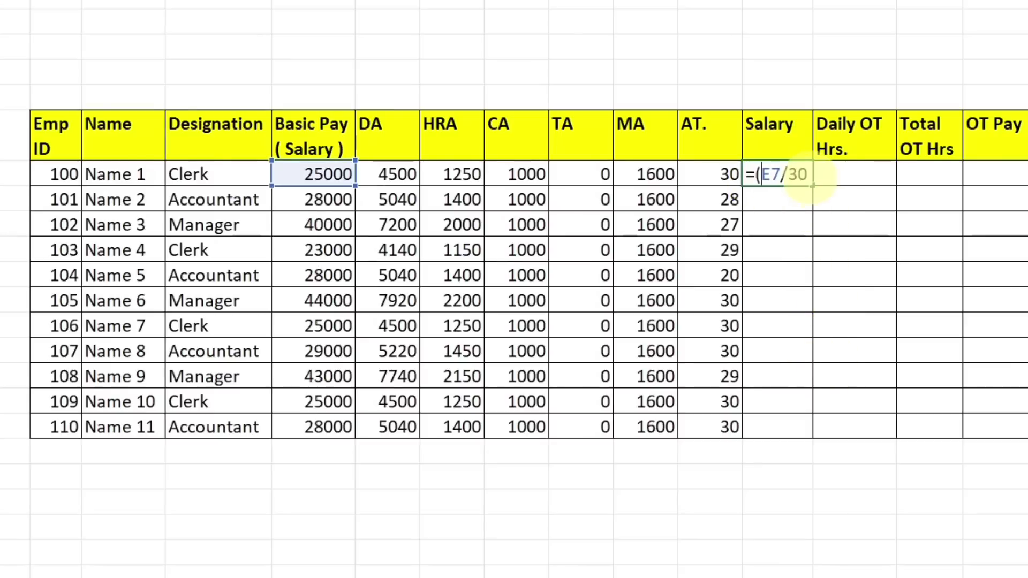
pyautogui.write(')')
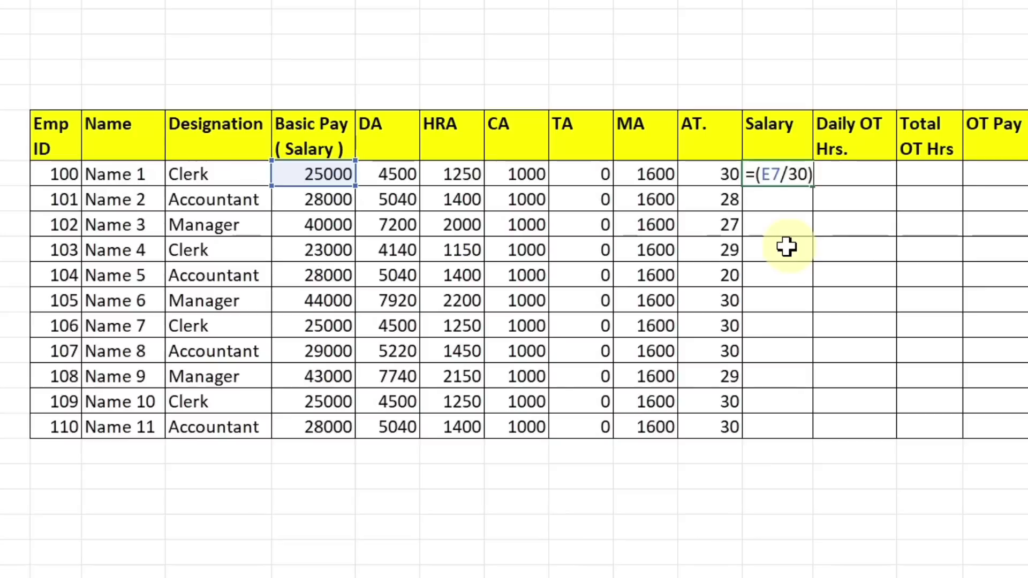
pyautogui.write('*')
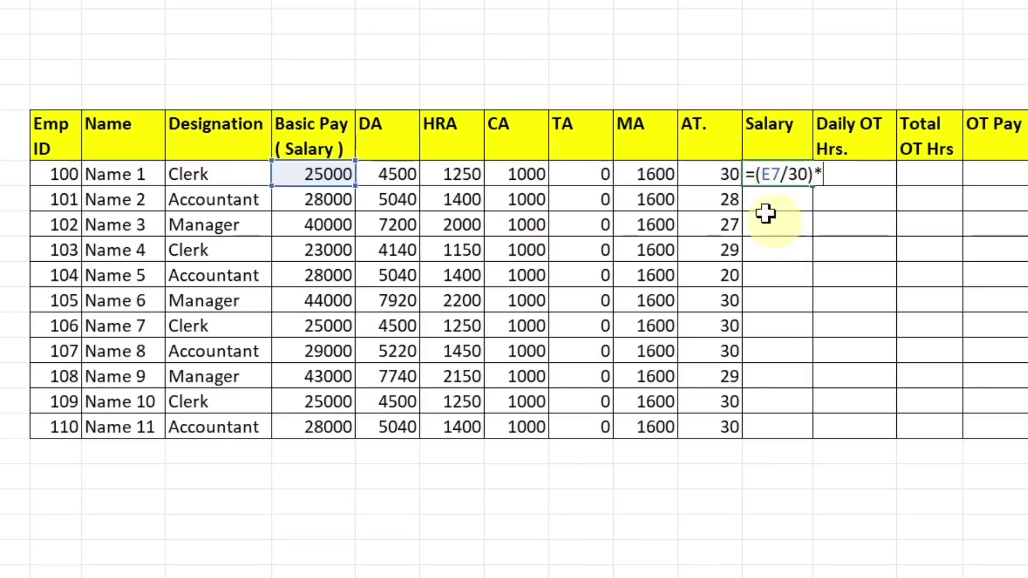
pyautogui.click(709, 177)
pyautogui.press('Return')
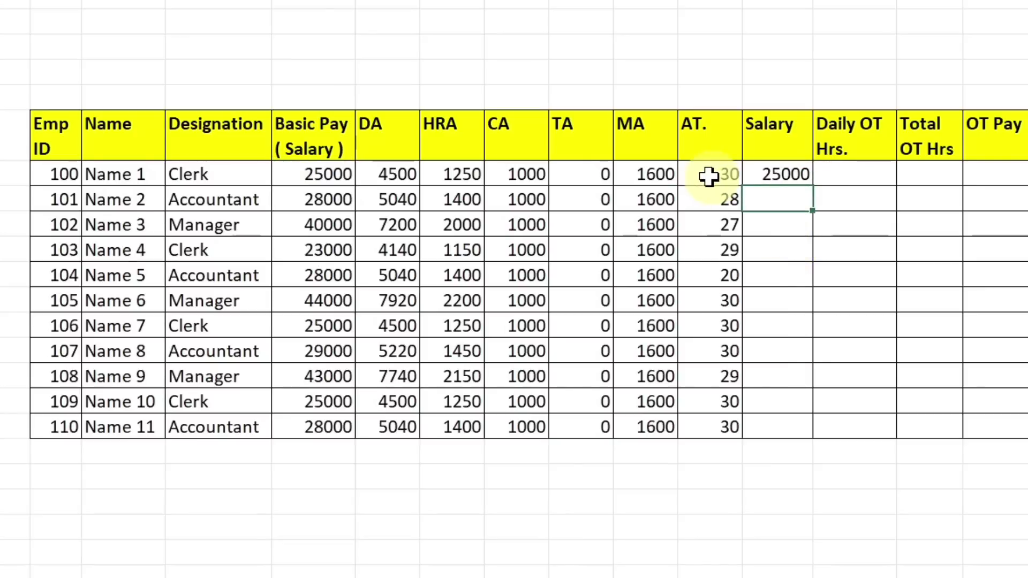
pyautogui.click(771, 174)
pyautogui.moveTo(812, 187); pyautogui.dragTo(792, 435)
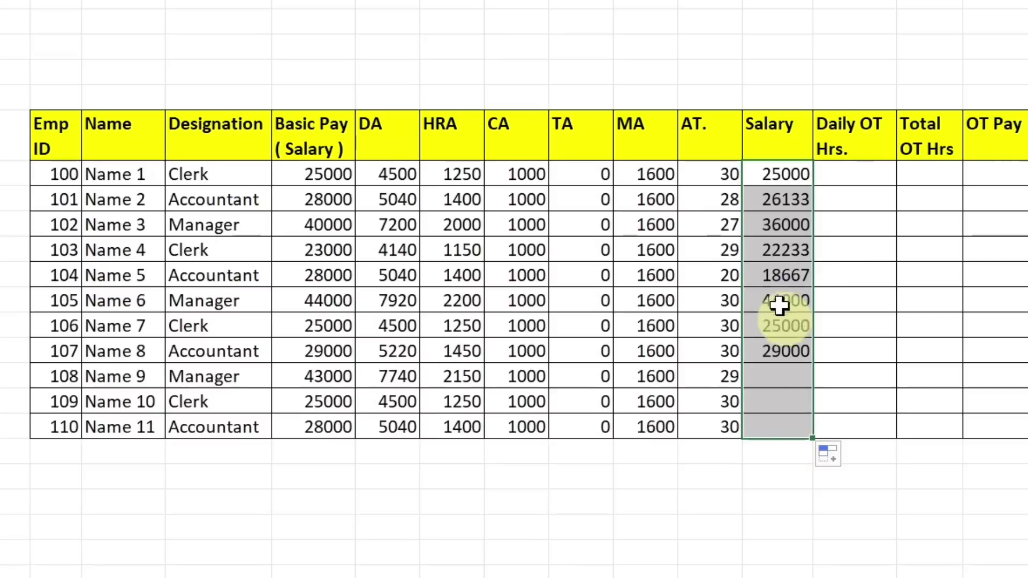
pyautogui.click(783, 183)
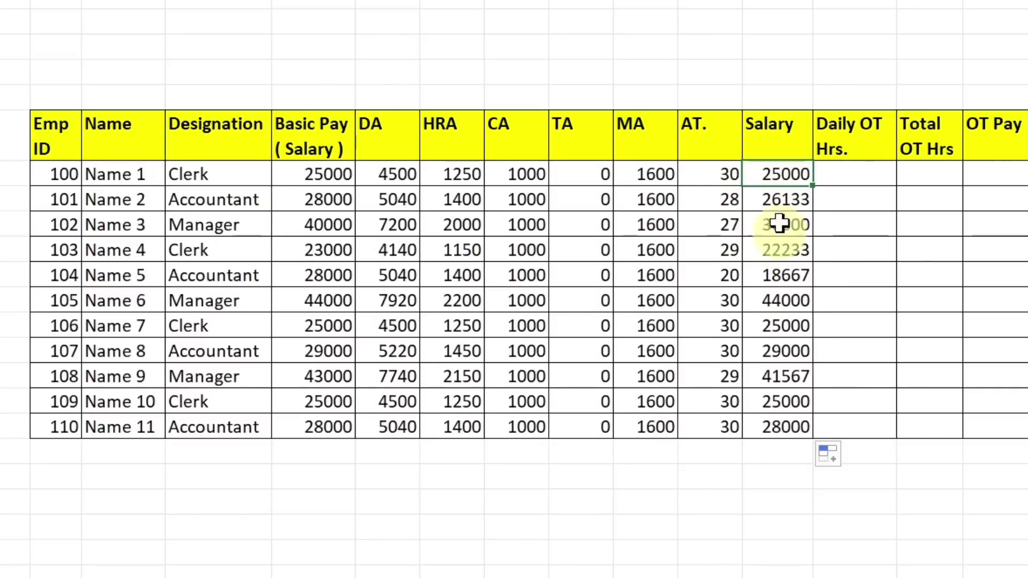
# Step: Enter daily overtime hours of 2, 1, 3, 2 and 2 in the Daily OT Hrs. column, cells M7 to M11
pyautogui.click(865, 175)
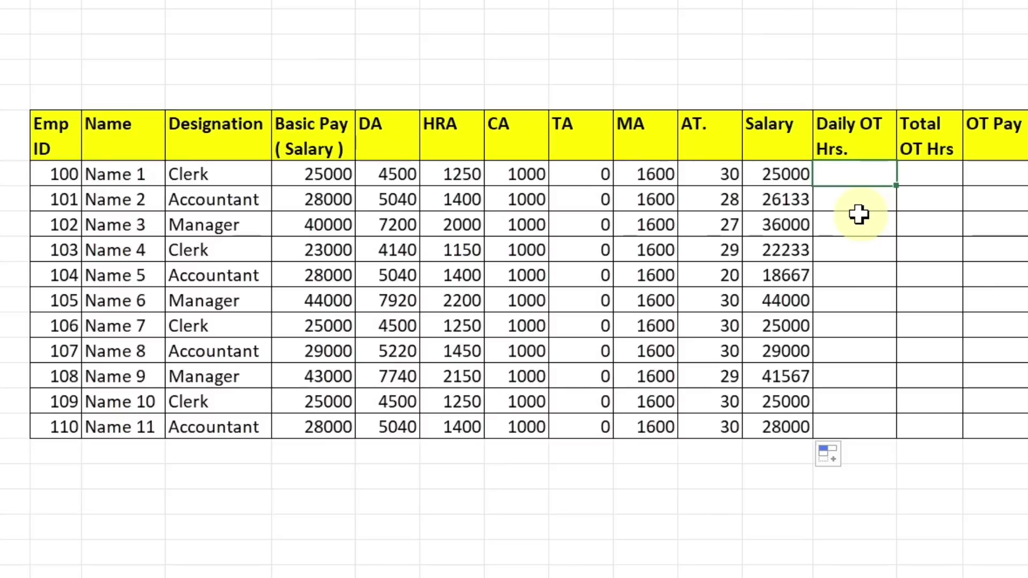
pyautogui.write('2')
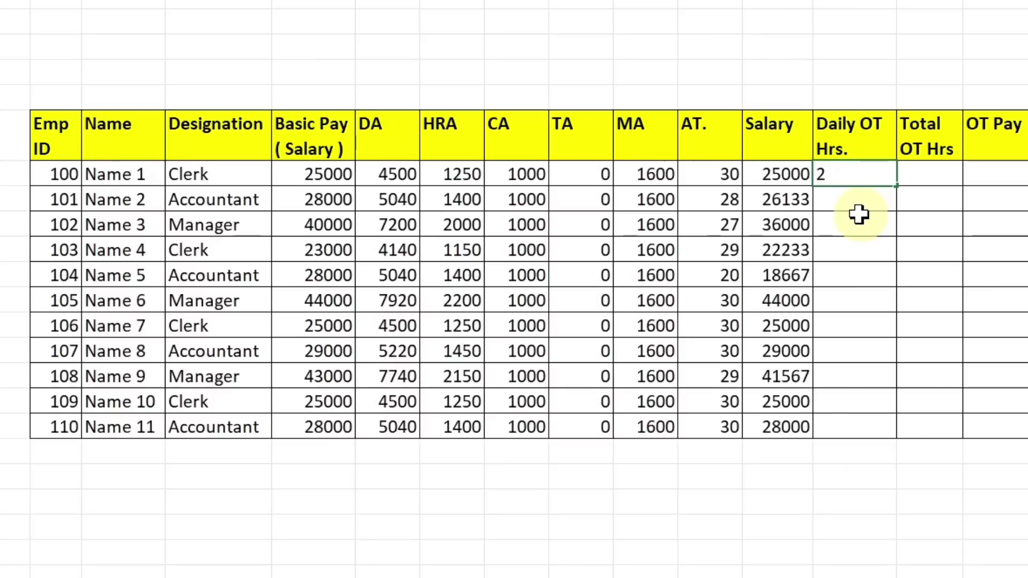
pyautogui.press('Return')
pyautogui.write('1')
pyautogui.press('Return')
pyautogui.write('3')
pyautogui.press('Return')
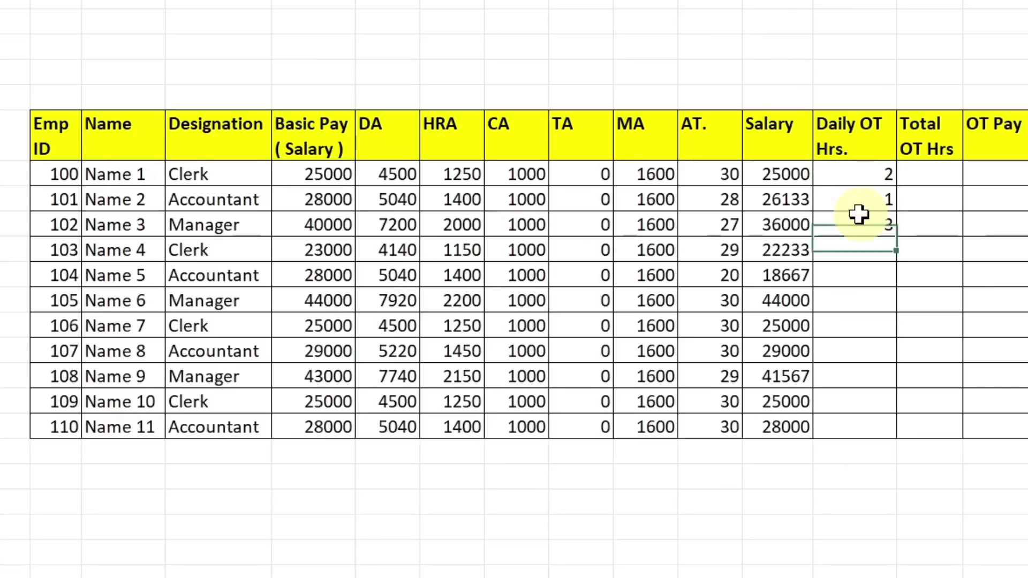
pyautogui.write('2')
pyautogui.press('Return')
pyautogui.write('2')
pyautogui.press('Return')
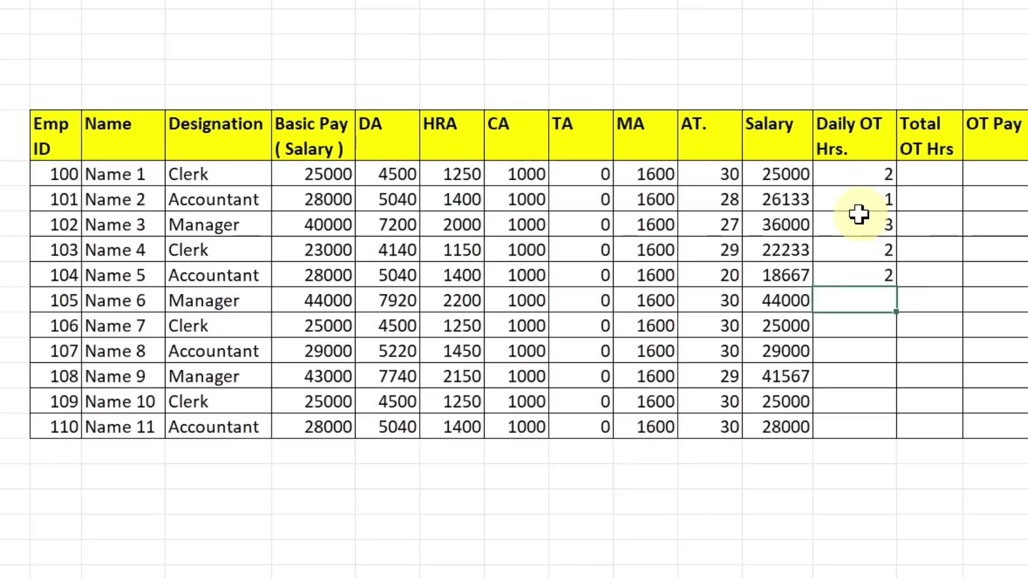
# Step: Enter daily overtime hours of 2, 2, 1, 1, 1 and 2 for the remaining employees in M12 to M17
pyautogui.write('2')
pyautogui.press('Return')
pyautogui.write('2')
pyautogui.press('Return')
pyautogui.write('1')
pyautogui.press('Return')
pyautogui.write('1')
pyautogui.press('Return')
pyautogui.write('1')
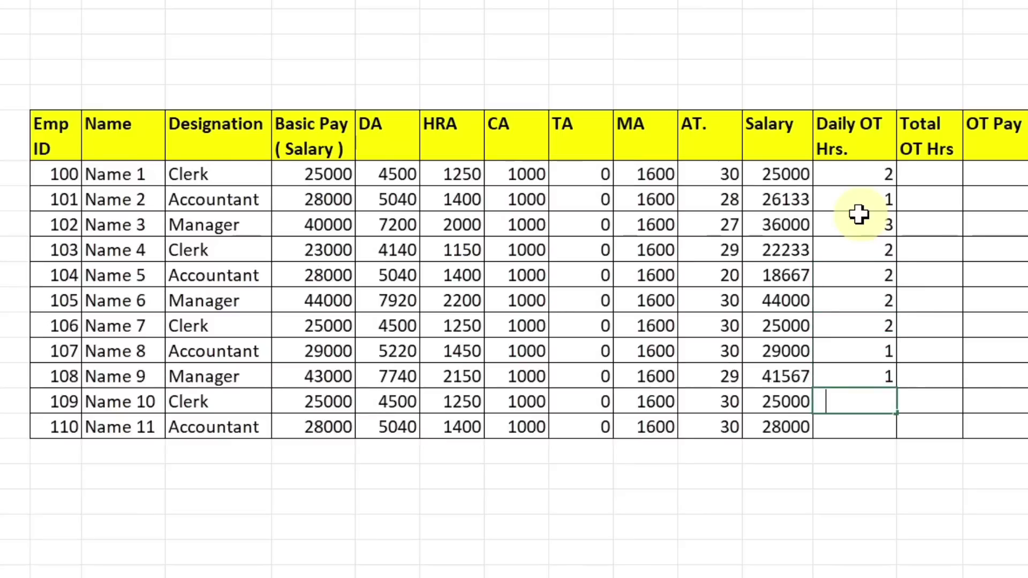
pyautogui.press('Return')
pyautogui.write('2')
pyautogui.press('Return')
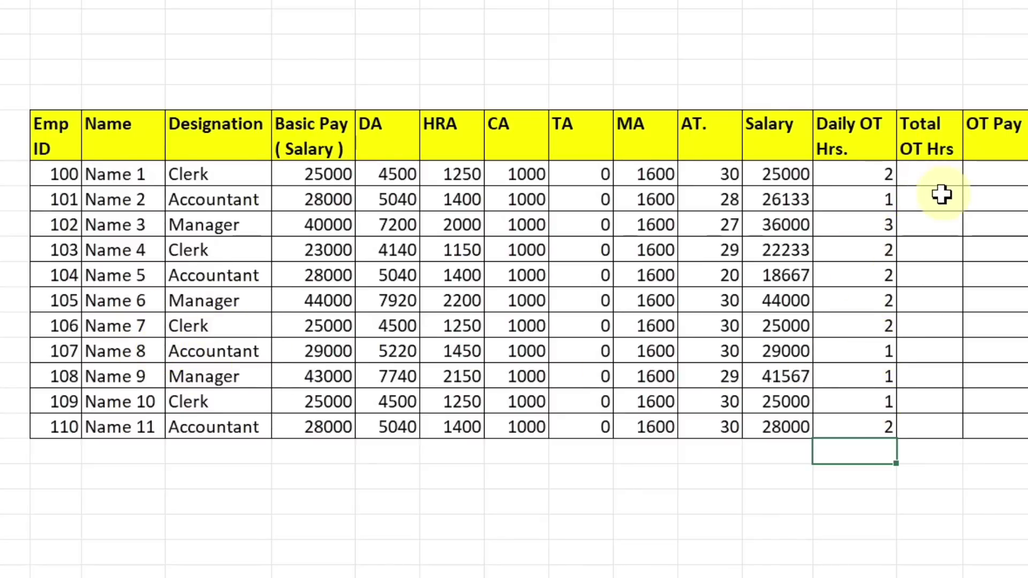
# Step: Calculate Total OT Hrs in N7 as attendance times daily overtime with =K7*M7 and fill the formula down to N17
pyautogui.click(939, 179)
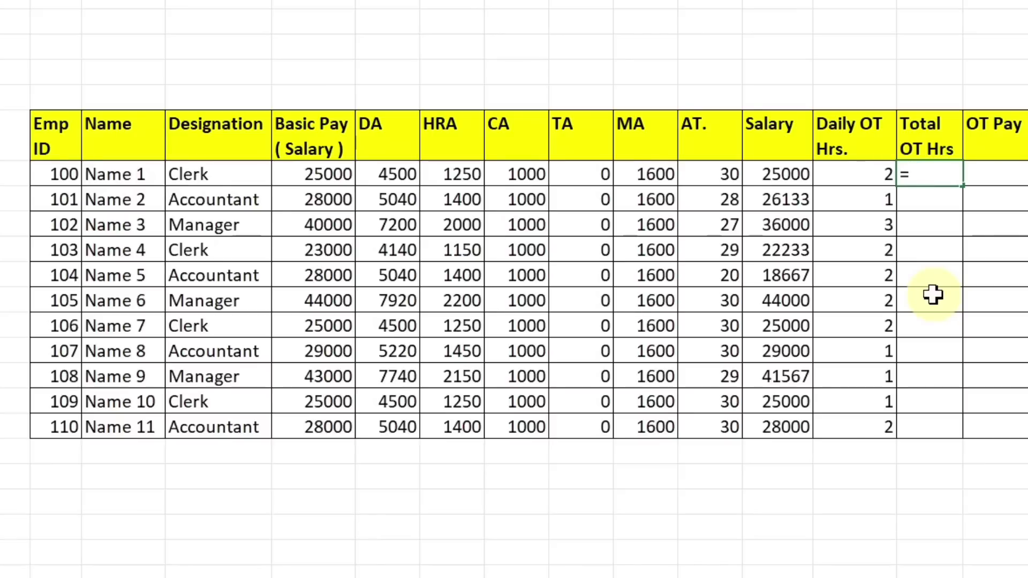
pyautogui.click(707, 174)
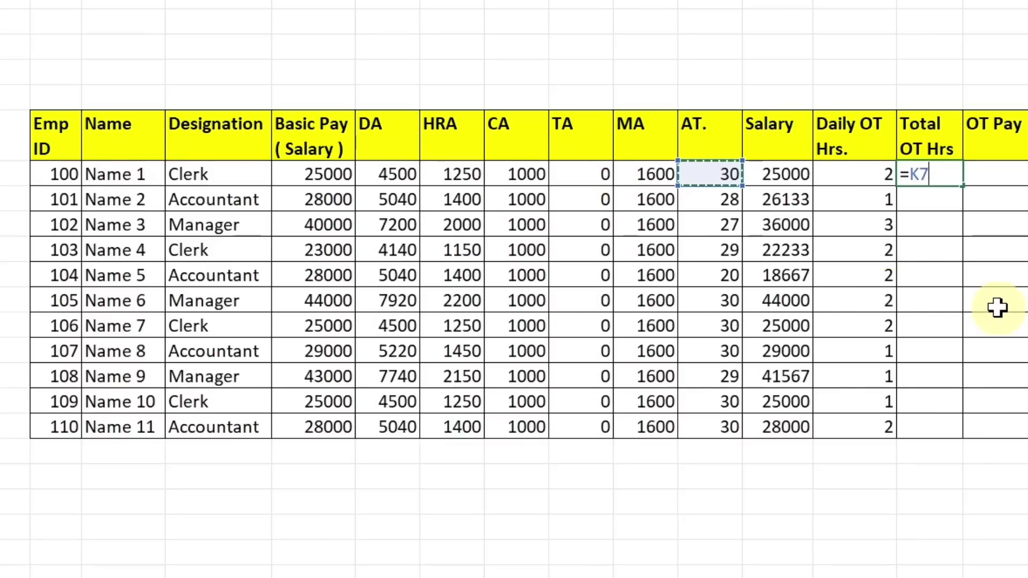
pyautogui.write('*')
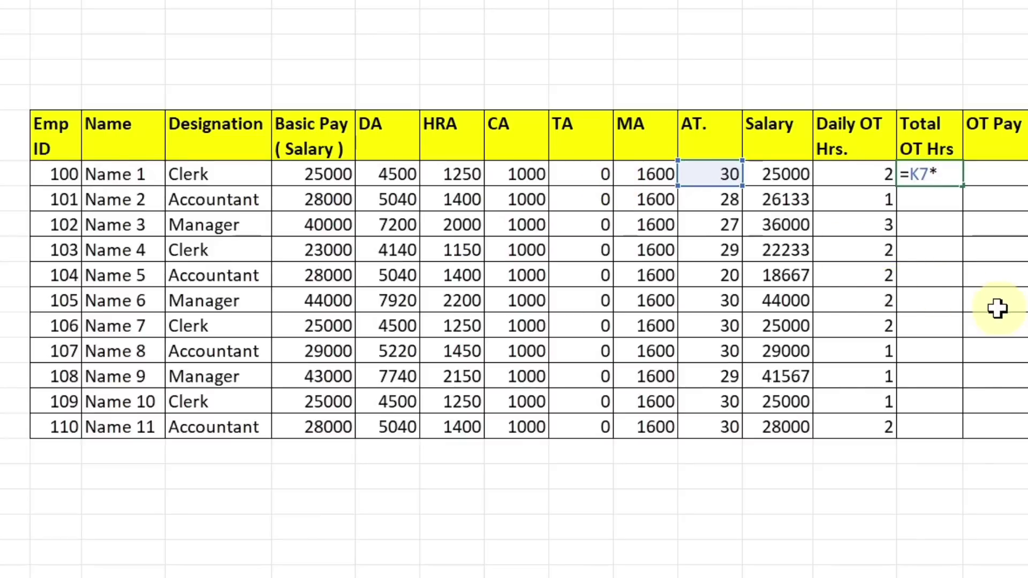
pyautogui.click(850, 173)
pyautogui.press('Return')
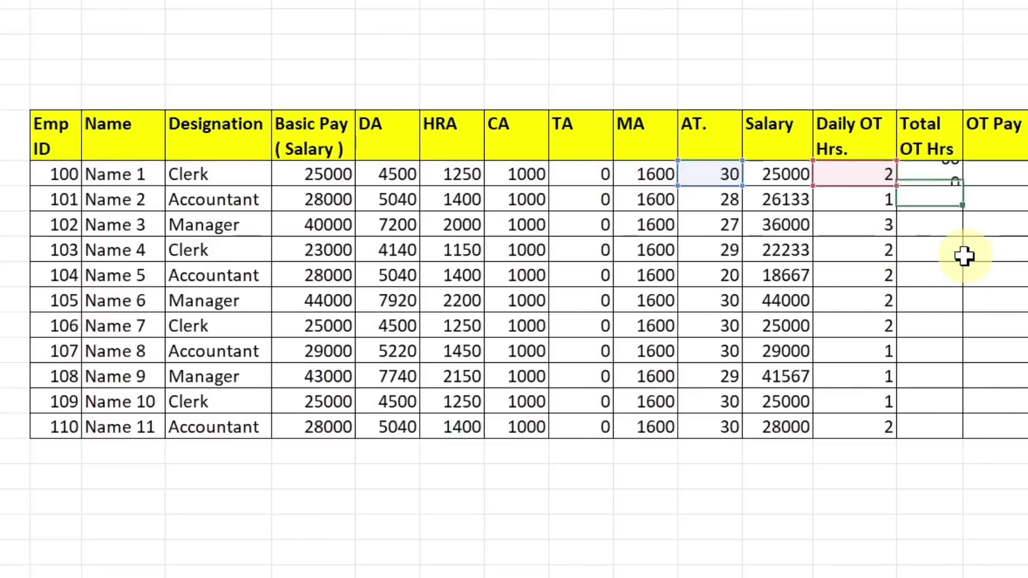
pyautogui.click(944, 175)
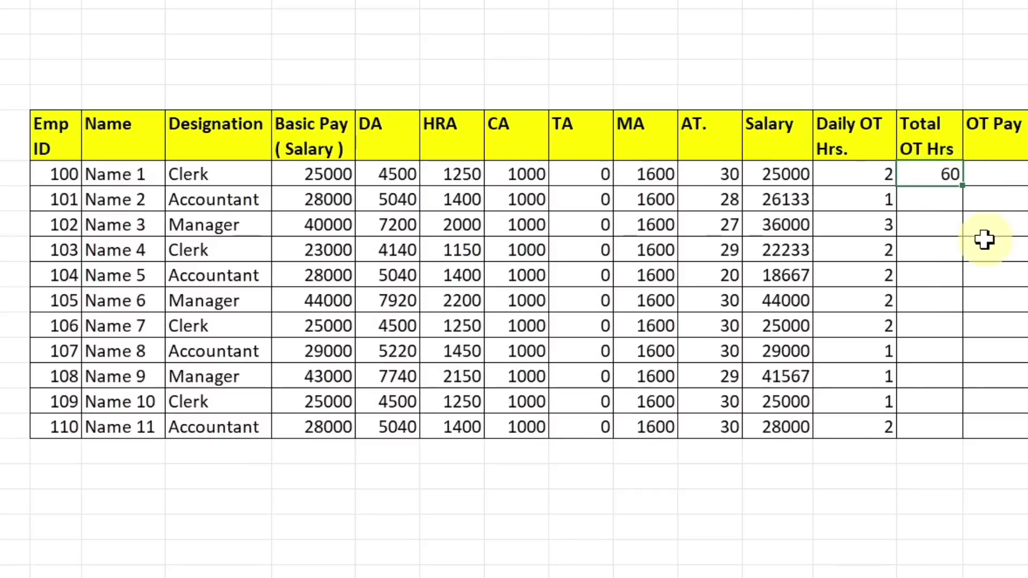
pyautogui.moveTo(964, 192); pyautogui.dragTo(948, 426)
# Step: Enter =E7/30 in OT Pay cell O7 to calculate the daily pay from the basic pay
pyautogui.click(726, 182)
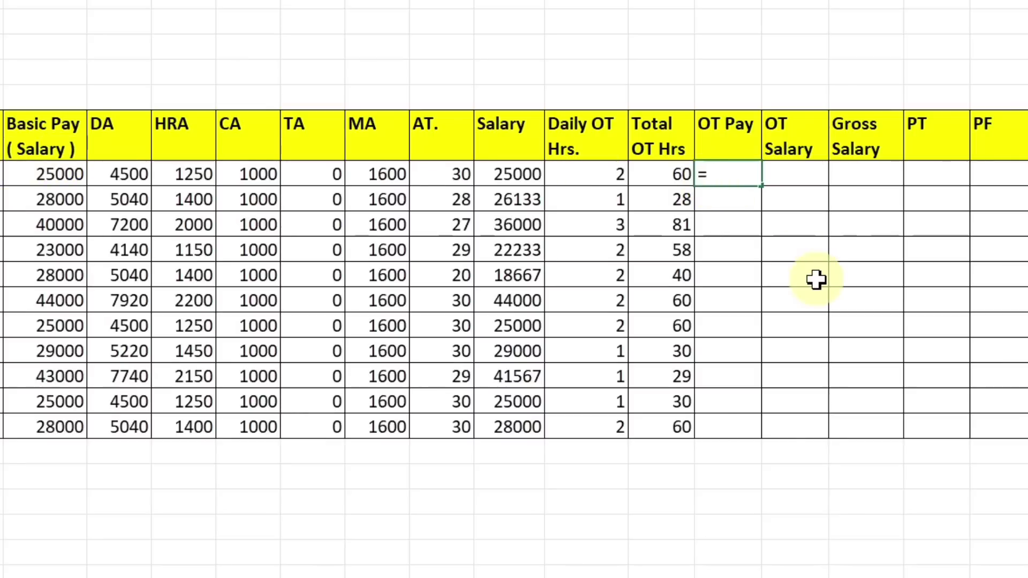
pyautogui.click(63, 173)
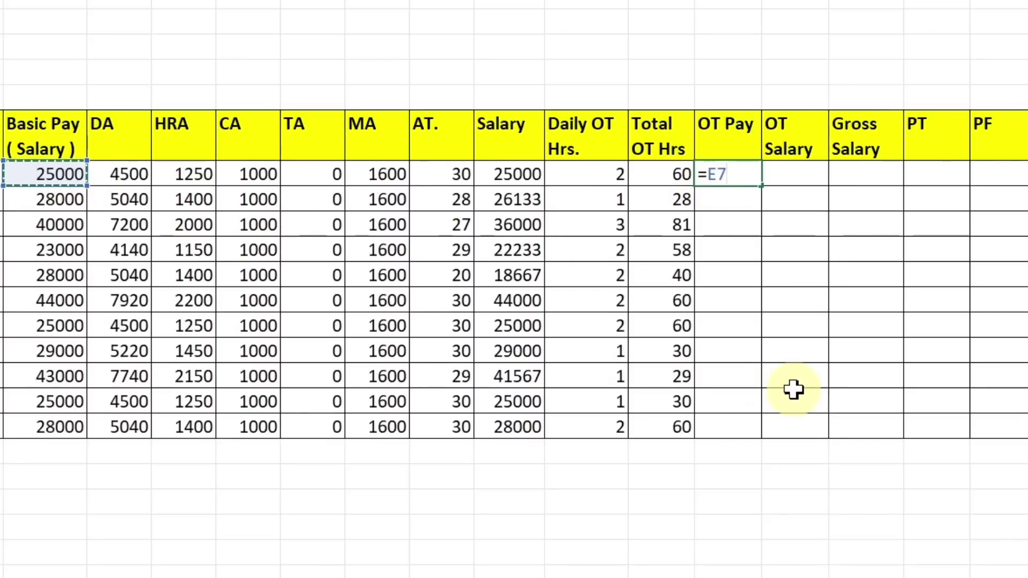
pyautogui.write('/30')
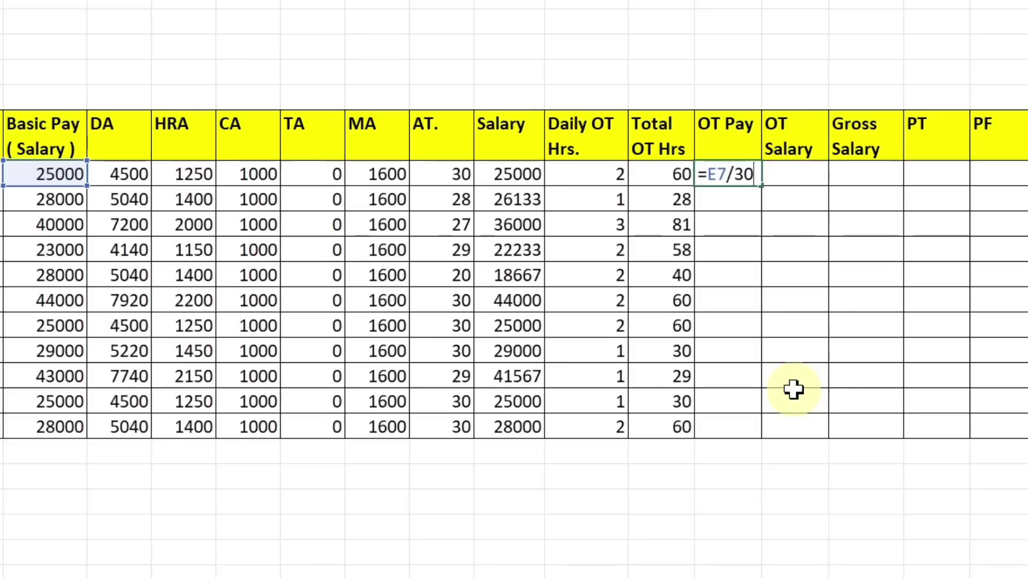
pyautogui.press('Return')
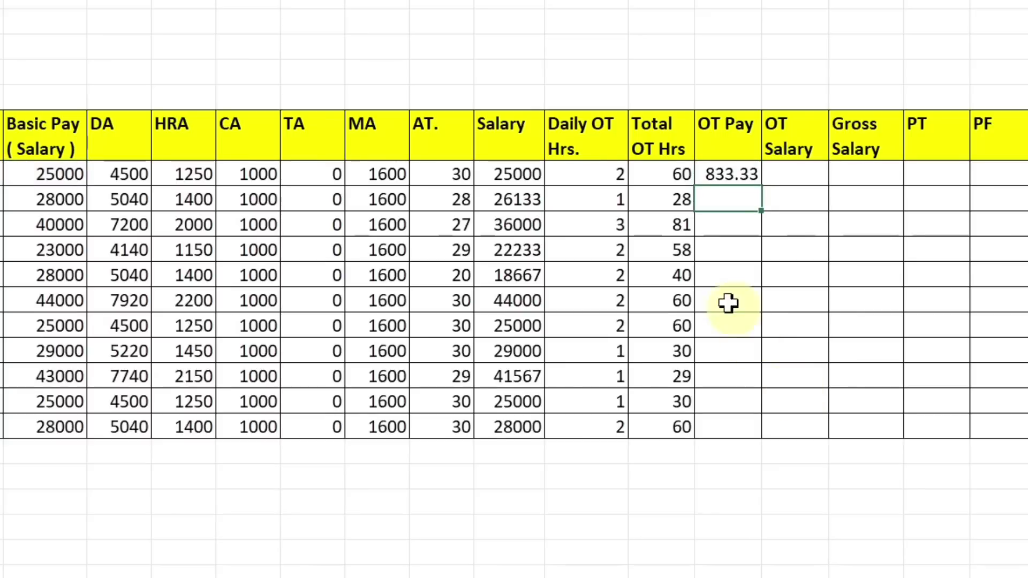
# Step: Extend the OT Pay formula in O7 to divide the daily rate (E7/30) by 8, and fill it down to O17
pyautogui.click(742, 171)
pyautogui.doubleClick(742, 171)
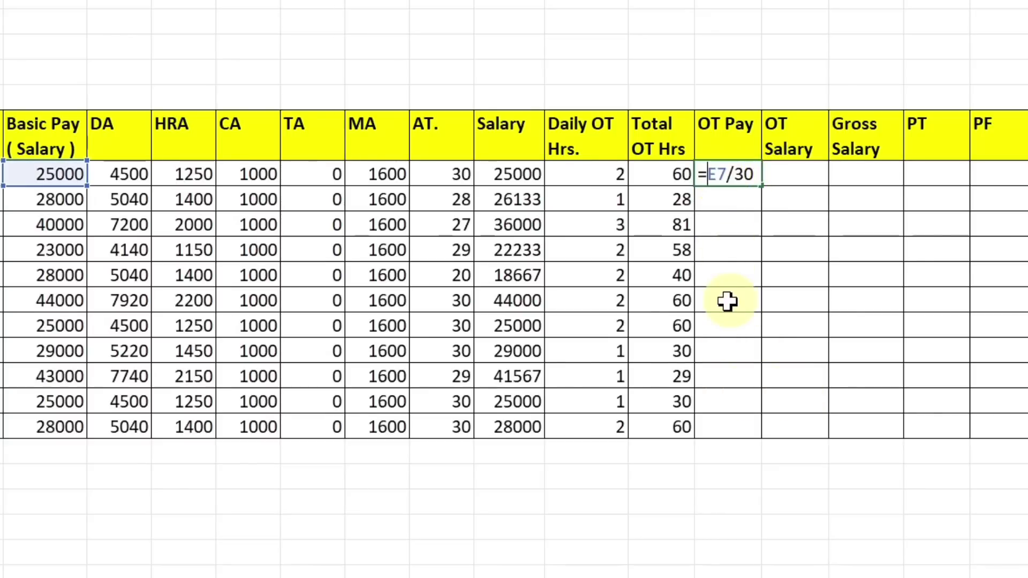
pyautogui.write('(')
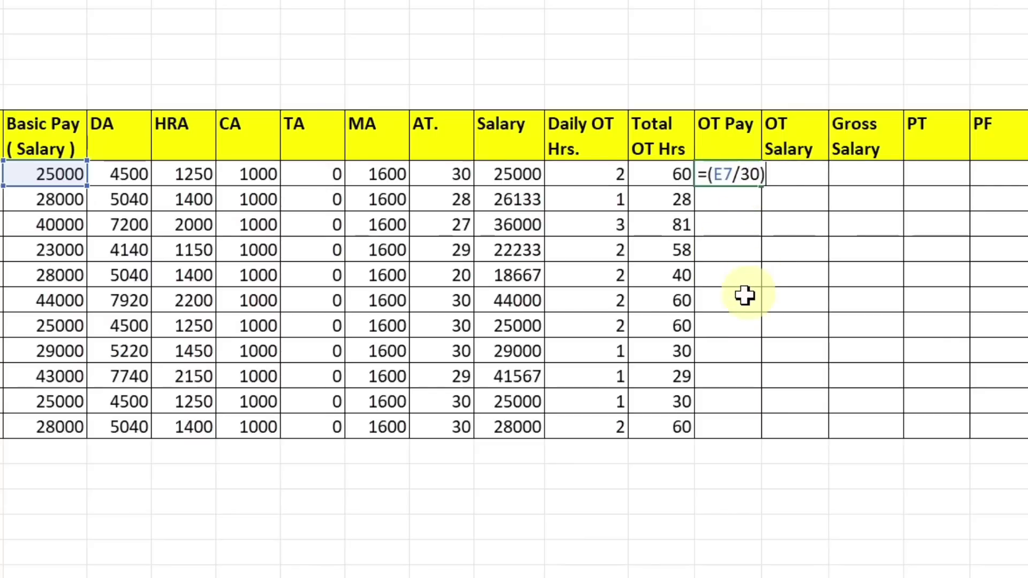
pyautogui.press('Return')
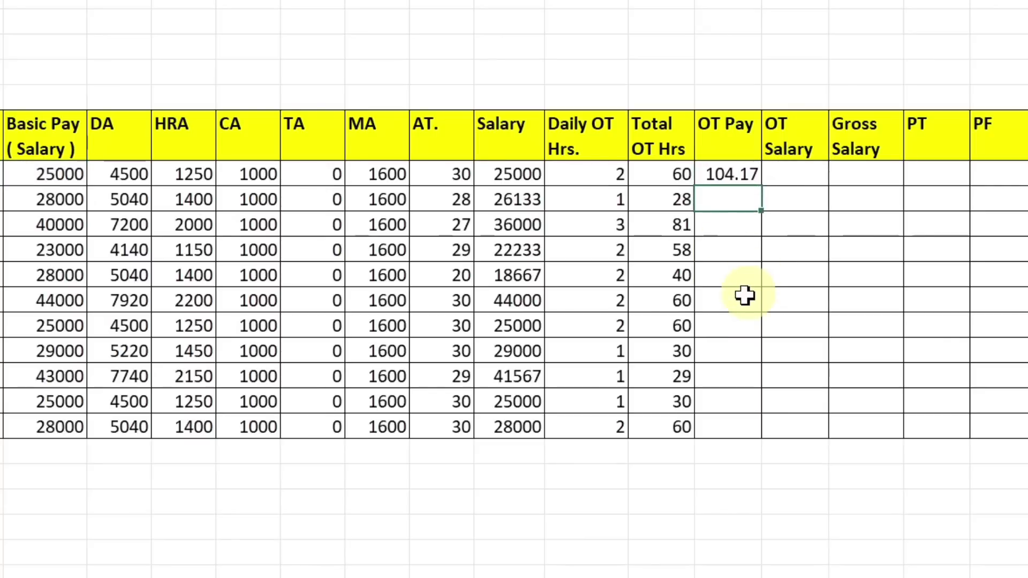
pyautogui.click(746, 172)
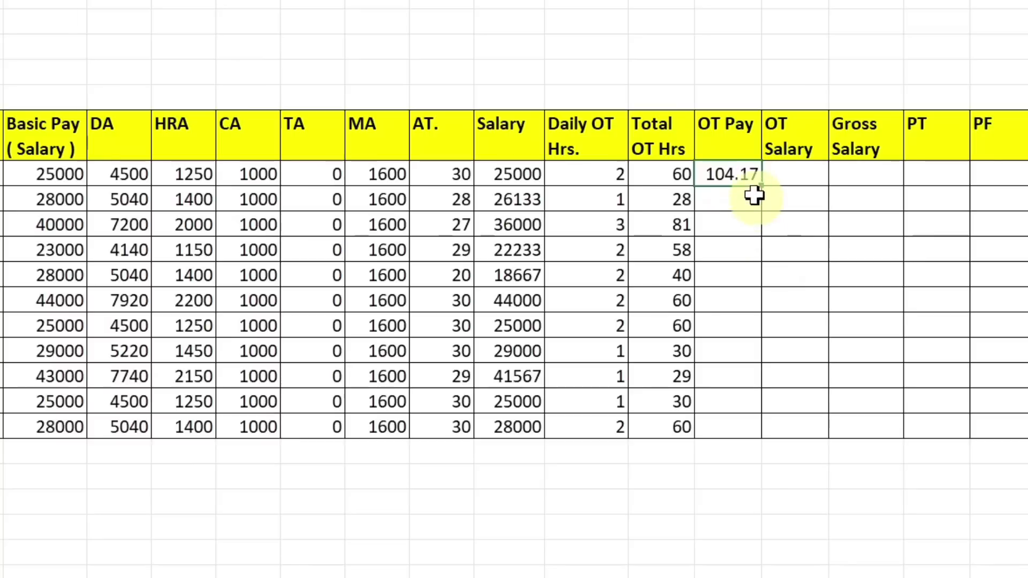
pyautogui.moveTo(760, 186); pyautogui.dragTo(755, 429)
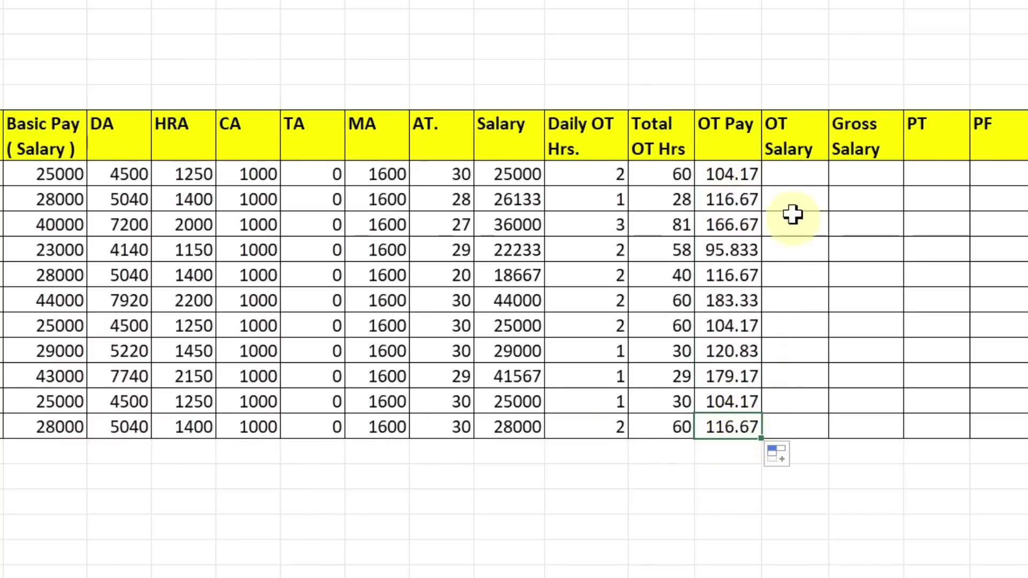
# Step: Calculate OT Salary in P7 as total overtime hours times OT pay with =N7*O7 and fill the formula down to P17
pyautogui.click(800, 175)
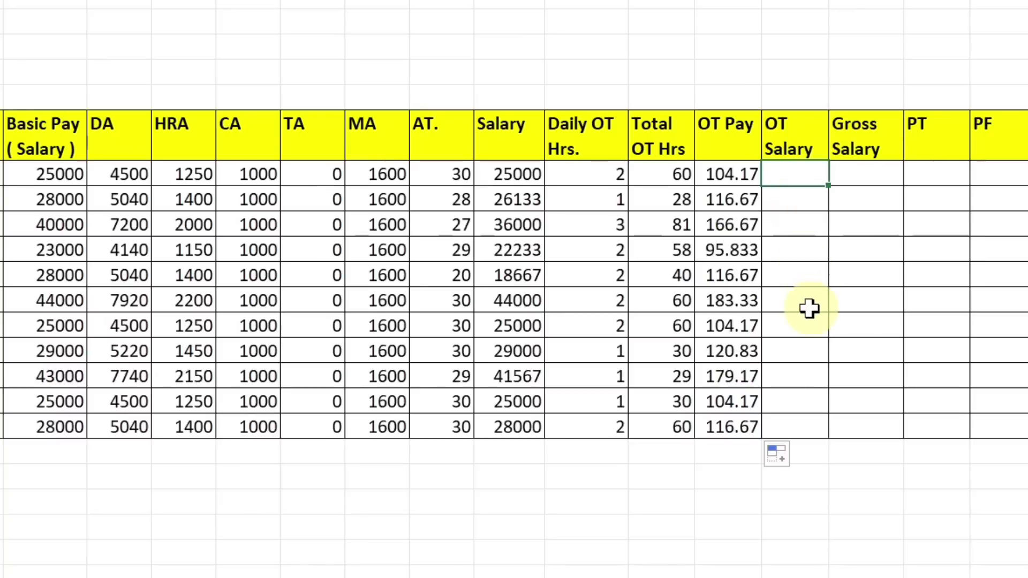
pyautogui.write('=')
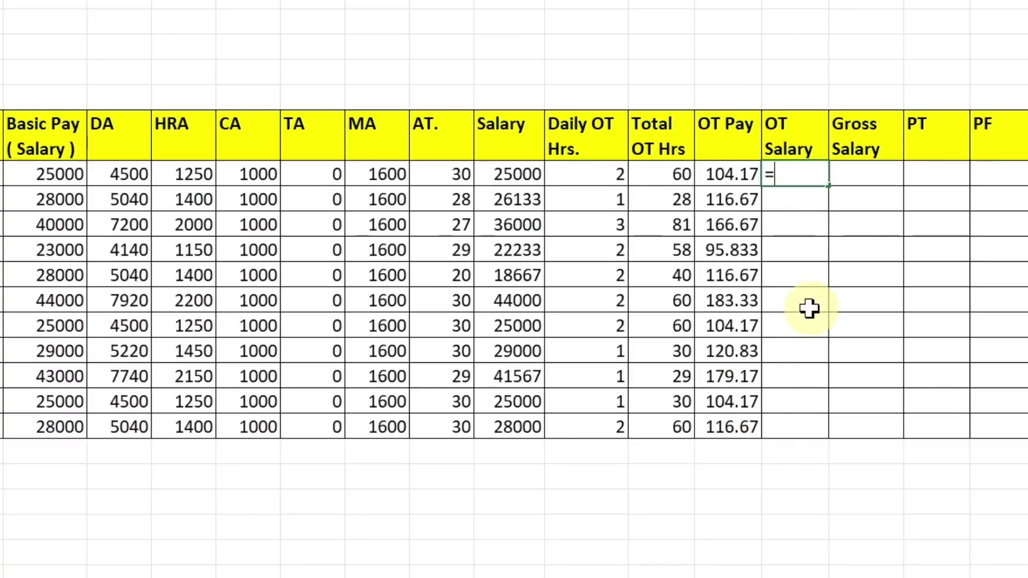
pyautogui.click(678, 191)
pyautogui.click(673, 179)
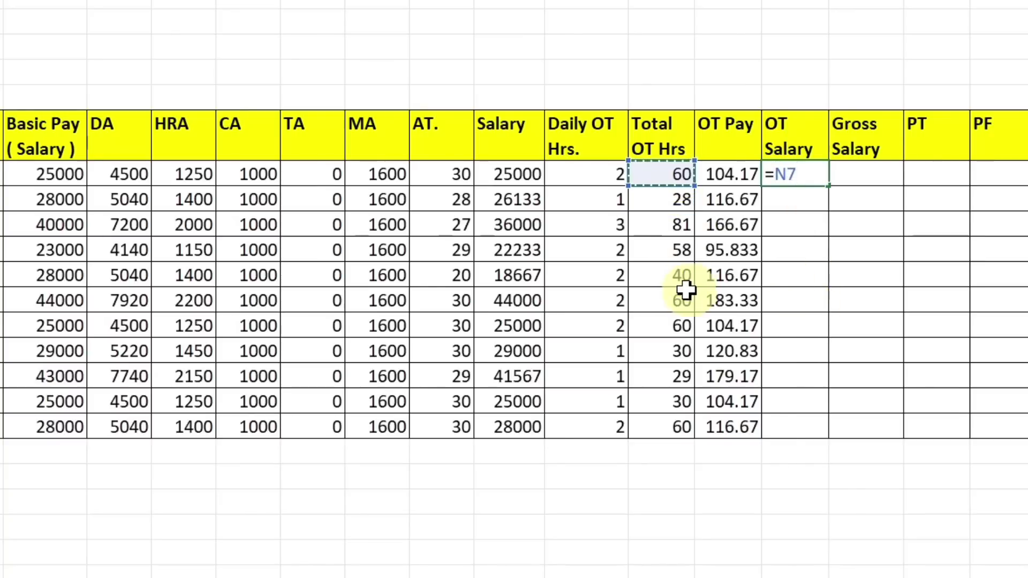
pyautogui.write('*')
pyautogui.click(723, 176)
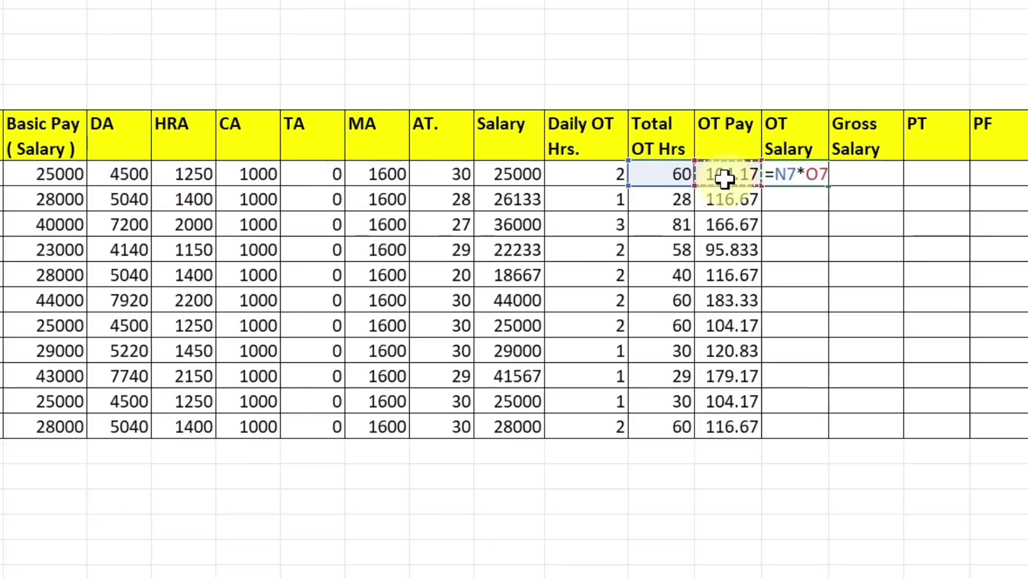
pyautogui.press('Return')
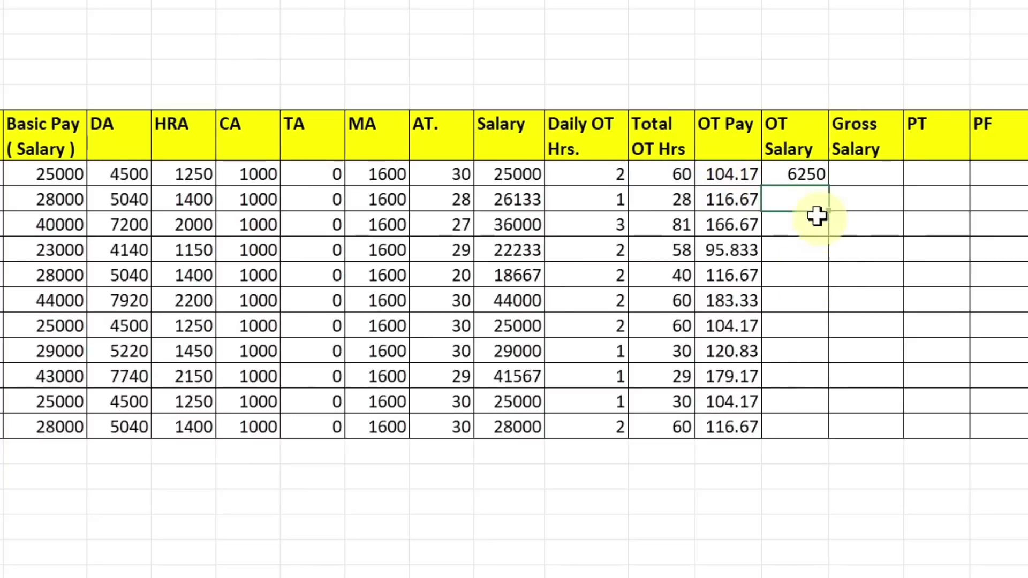
pyautogui.click(809, 174)
pyautogui.moveTo(828, 188); pyautogui.dragTo(828, 438)
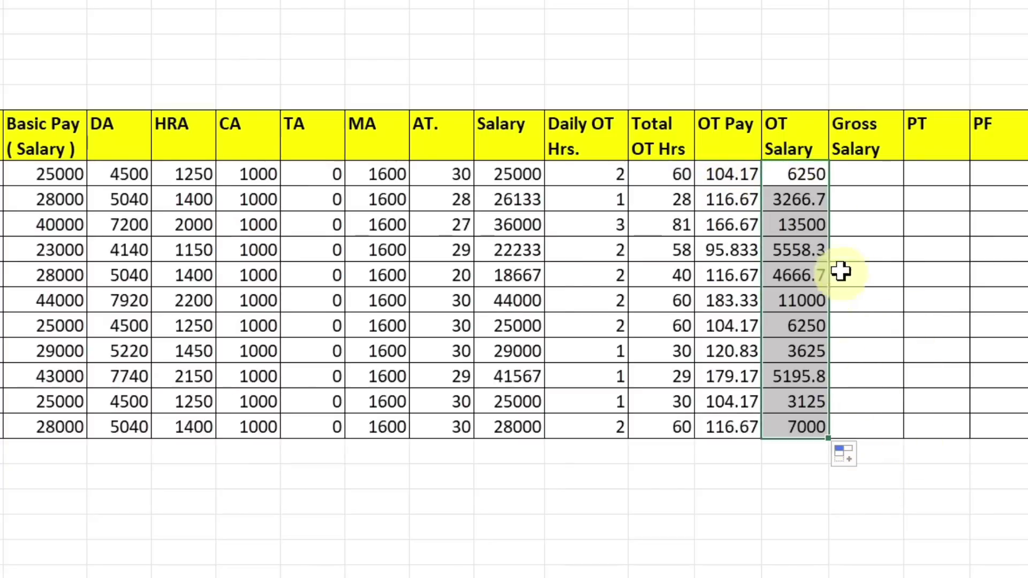
pyautogui.click(865, 173)
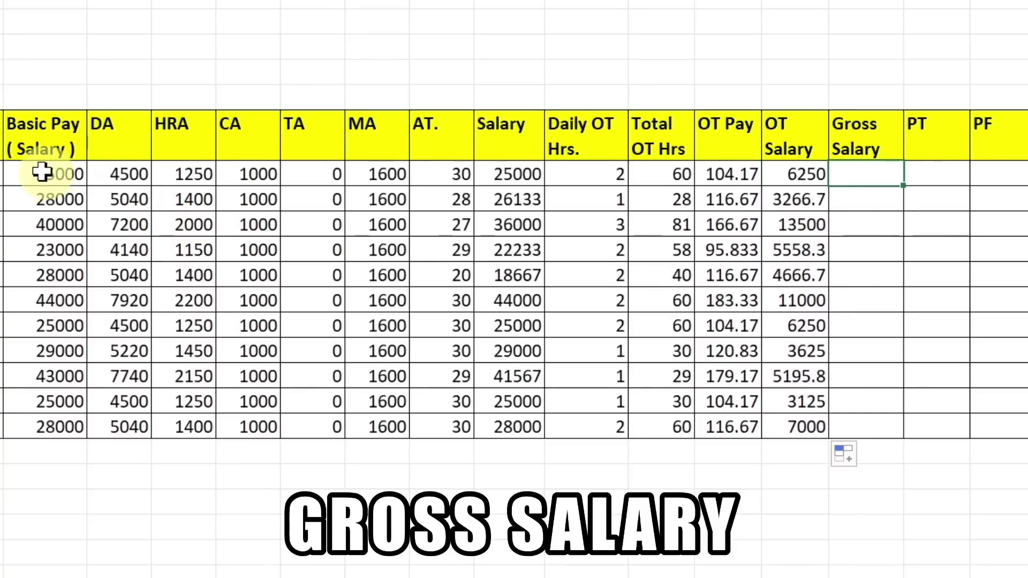
pyautogui.moveTo(41, 173); pyautogui.dragTo(40, 270)
pyautogui.click(121, 170)
pyautogui.click(182, 172)
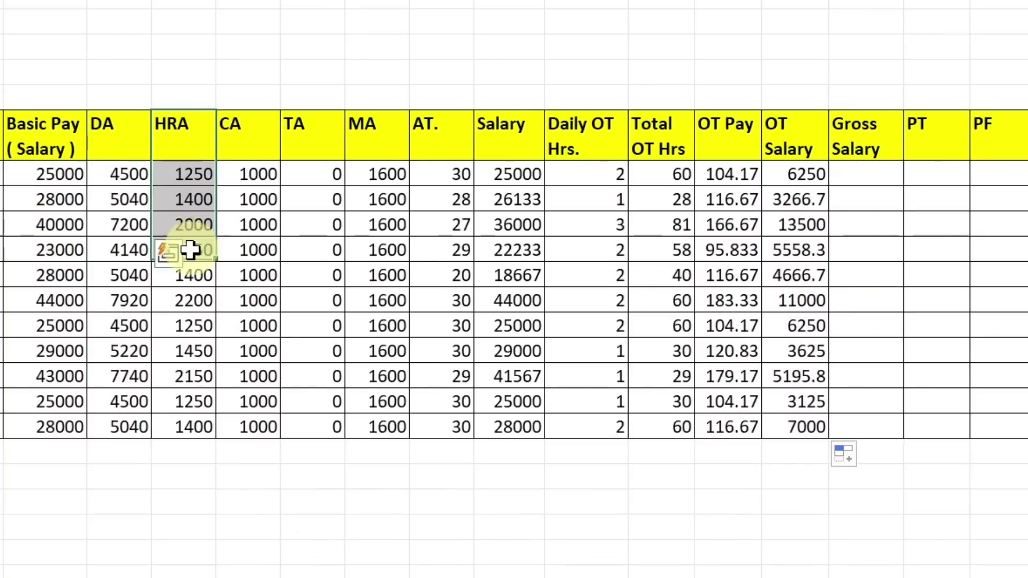
pyautogui.click(245, 182)
pyautogui.moveTo(245, 184); pyautogui.dragTo(249, 249)
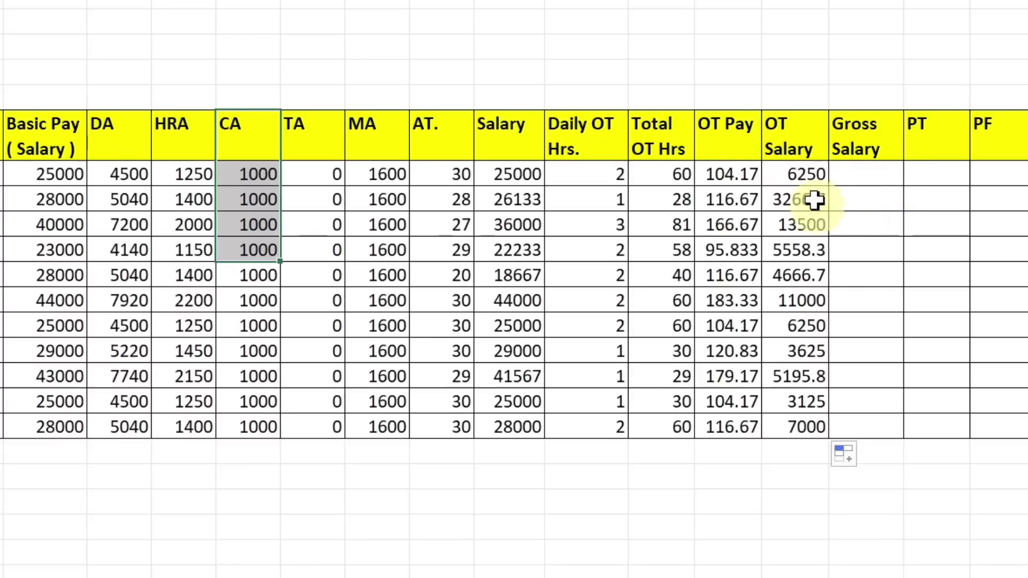
# Step: Start the Gross Salary formula in Q7 by adding the salary and all allowances: =L7+F7+G7+H7+I7+J7
pyautogui.click(862, 173)
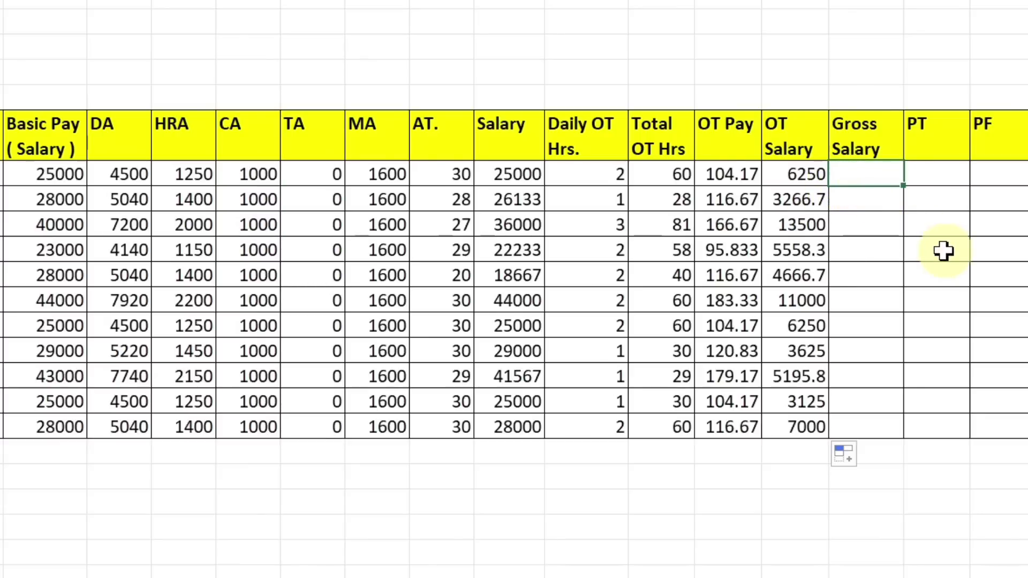
pyautogui.write('=')
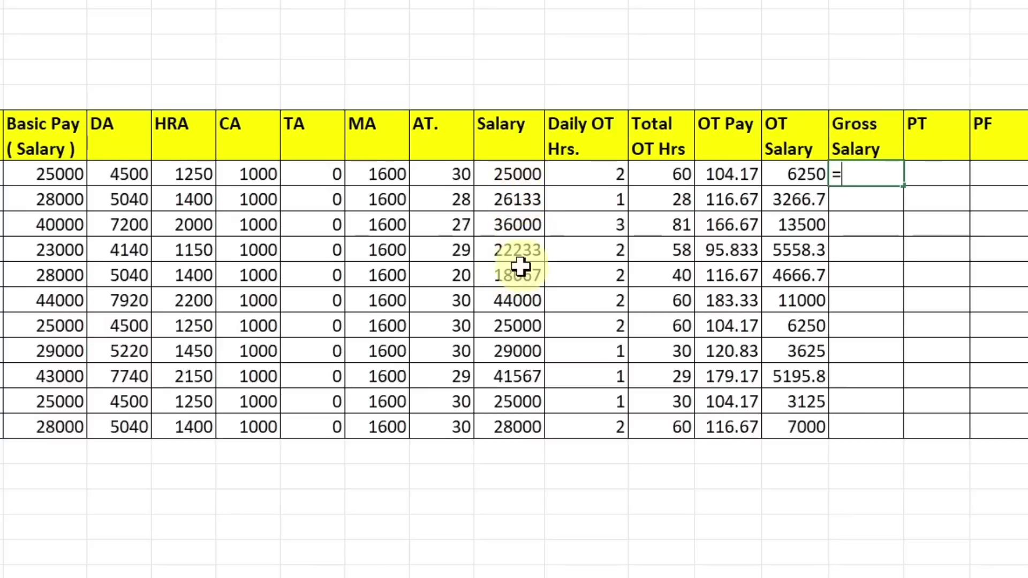
pyautogui.click(503, 176)
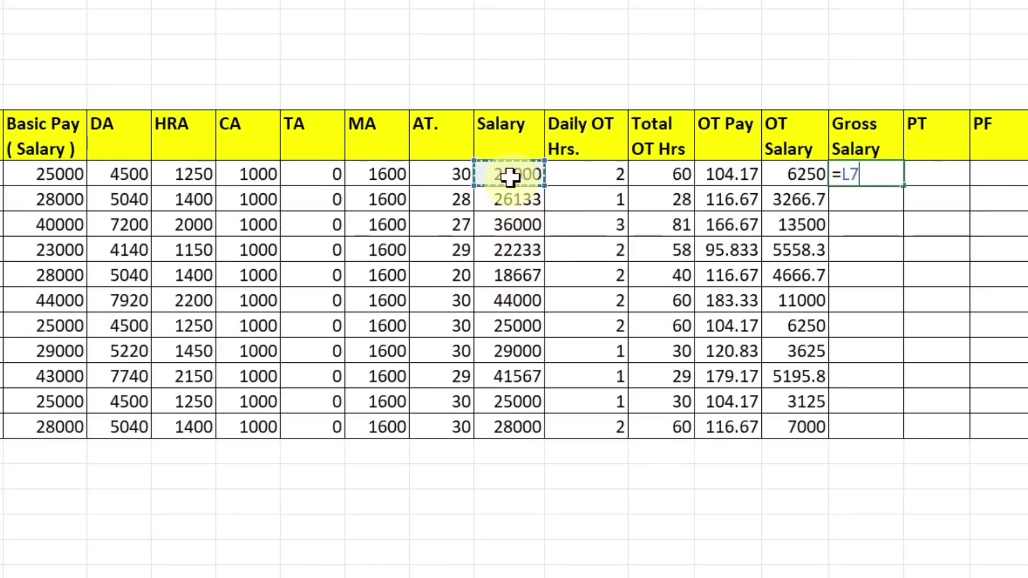
pyautogui.write('+')
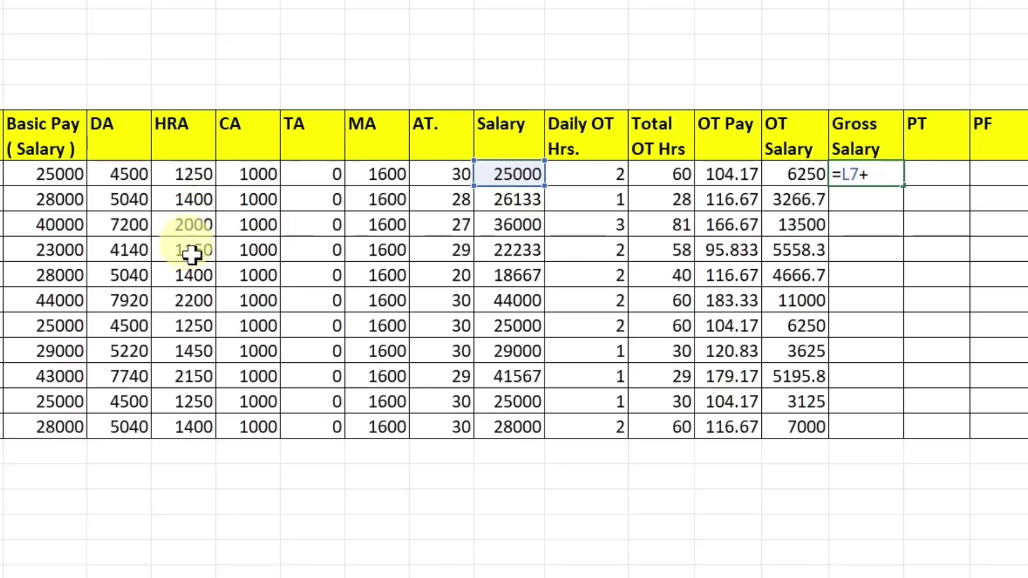
pyautogui.click(134, 175)
pyautogui.write('+')
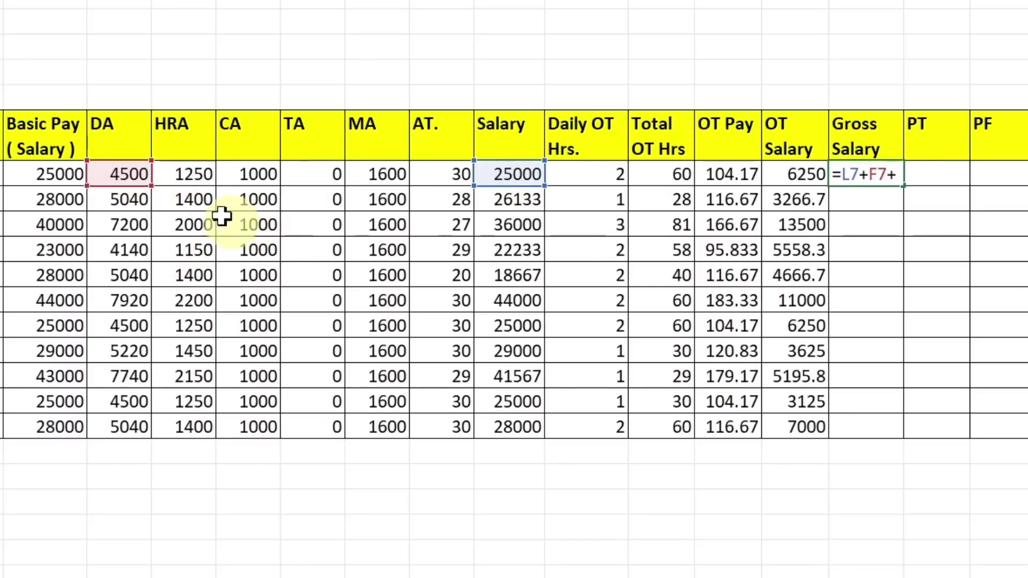
pyautogui.click(184, 175)
pyautogui.write('+')
pyautogui.click(264, 173)
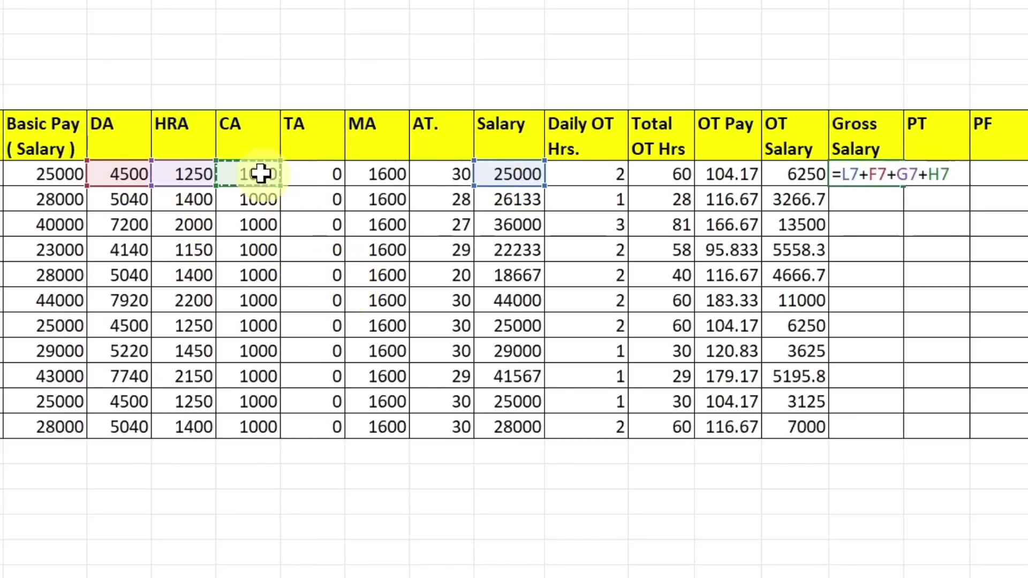
pyautogui.write('+')
pyautogui.click(306, 177)
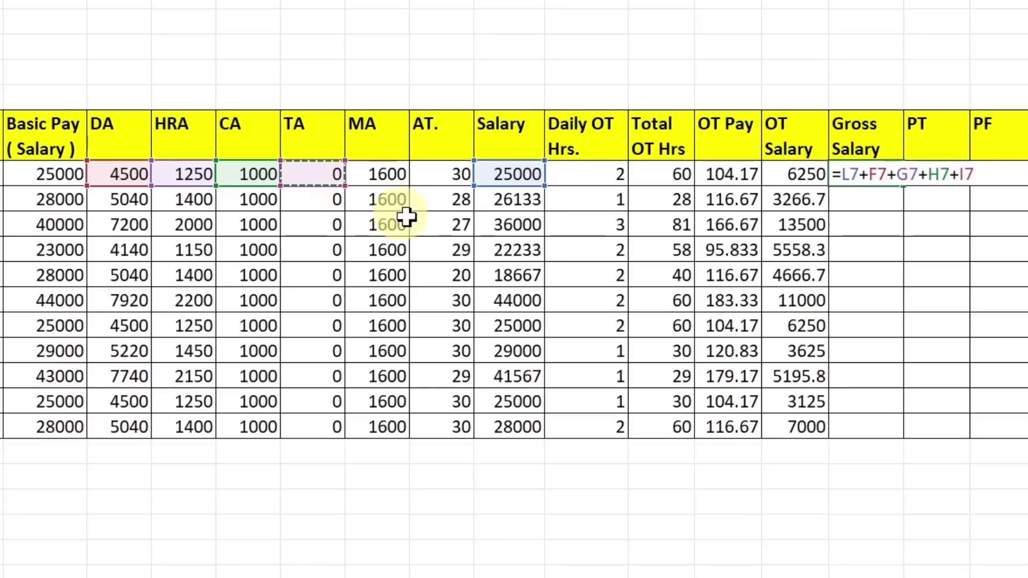
pyautogui.write('+')
pyautogui.click(372, 172)
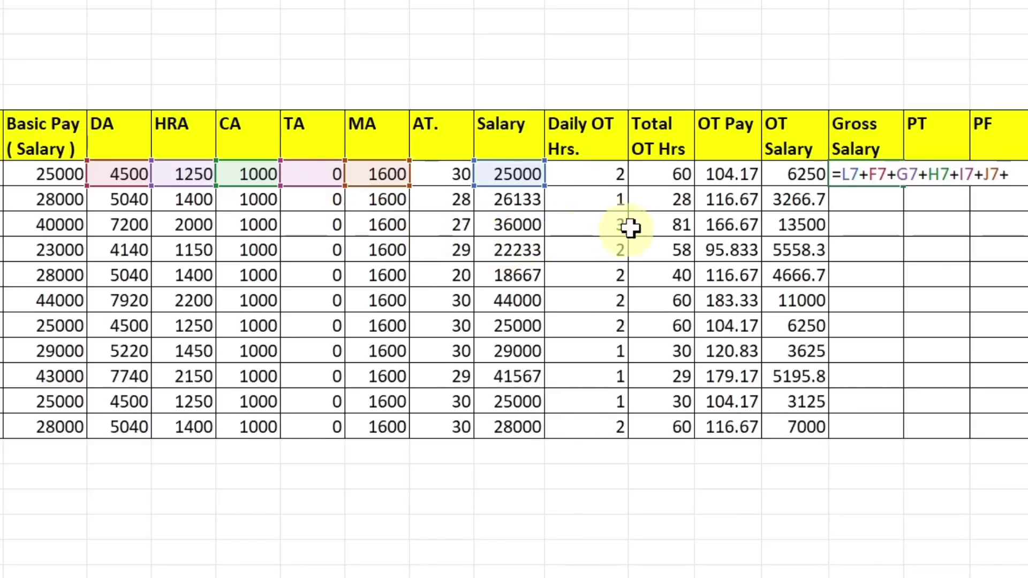
# Step: Add the OT Salary cell P7 to the Gross Salary formula in Q7 and fill it down to Q17
pyautogui.write('+')
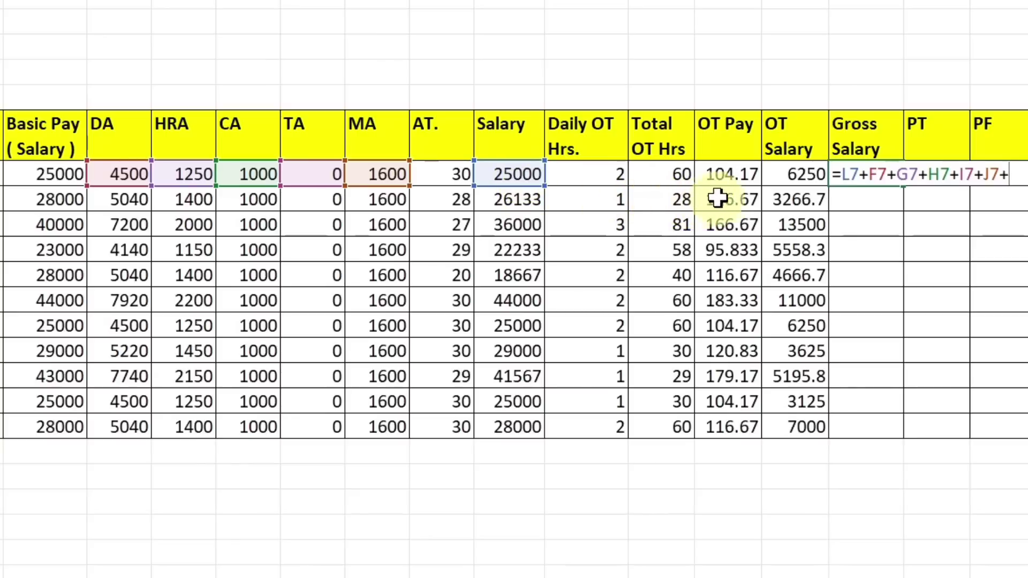
pyautogui.click(791, 175)
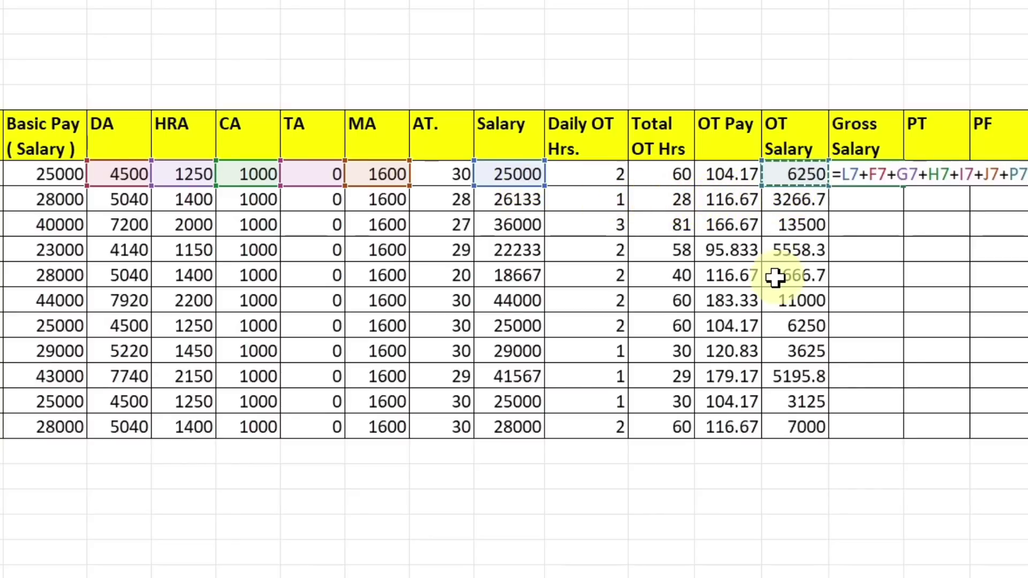
pyautogui.press('Return')
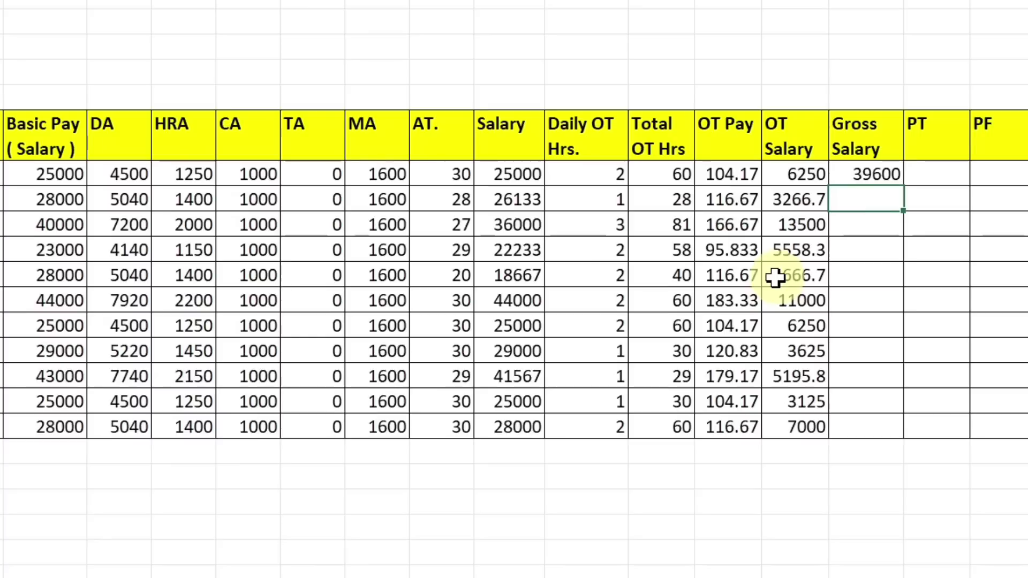
pyautogui.click(895, 173)
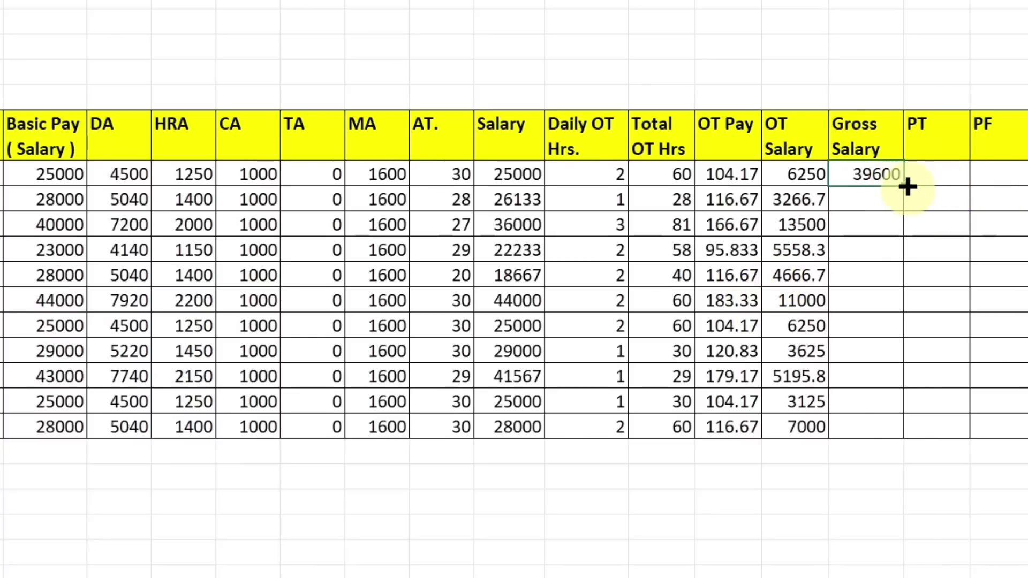
pyautogui.moveTo(909, 186); pyautogui.dragTo(889, 432)
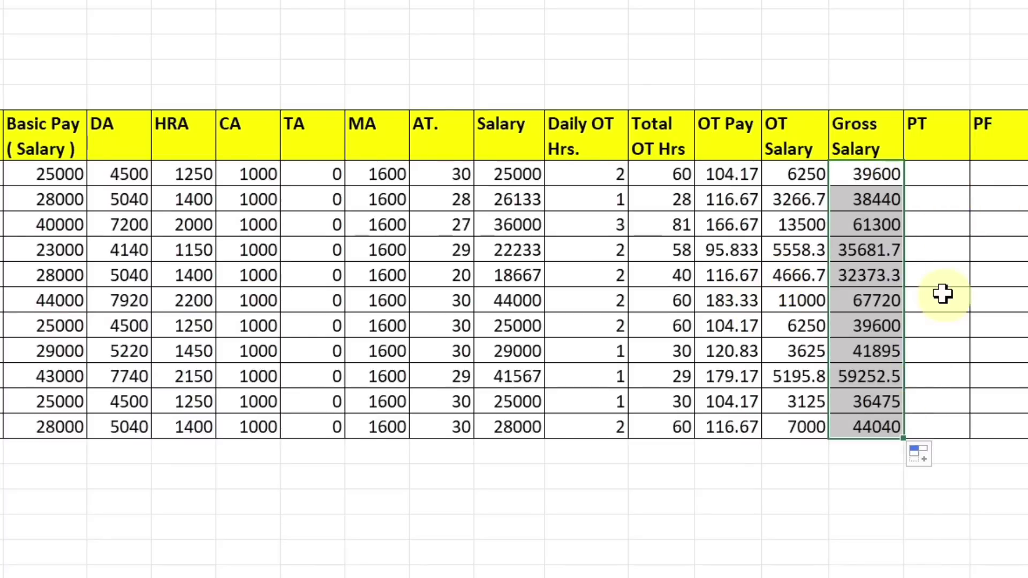
# Step: Enter a professional tax of 200 in the PT cell R7 and fill it down to R17
pyautogui.click(948, 172)
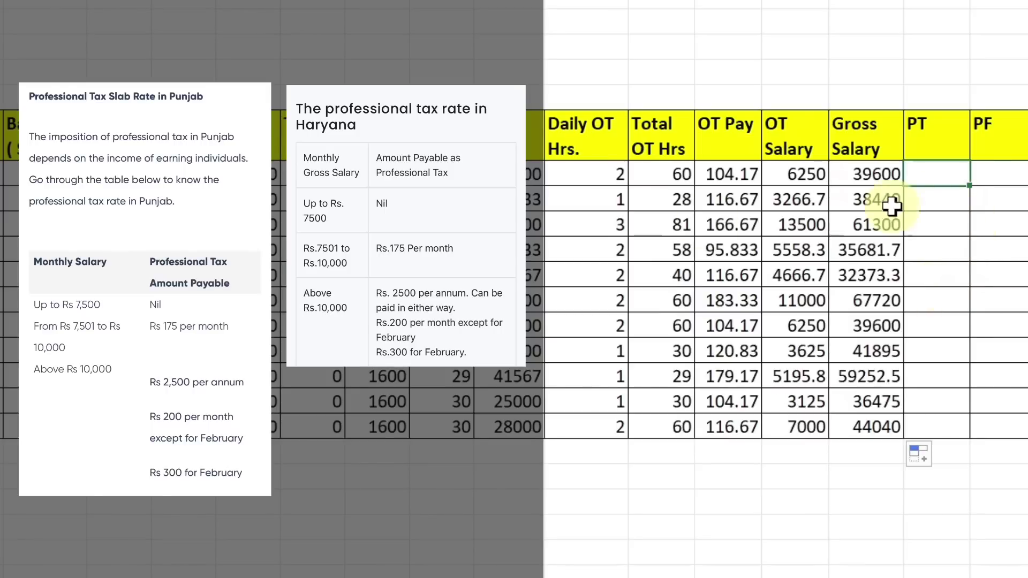
pyautogui.write('200')
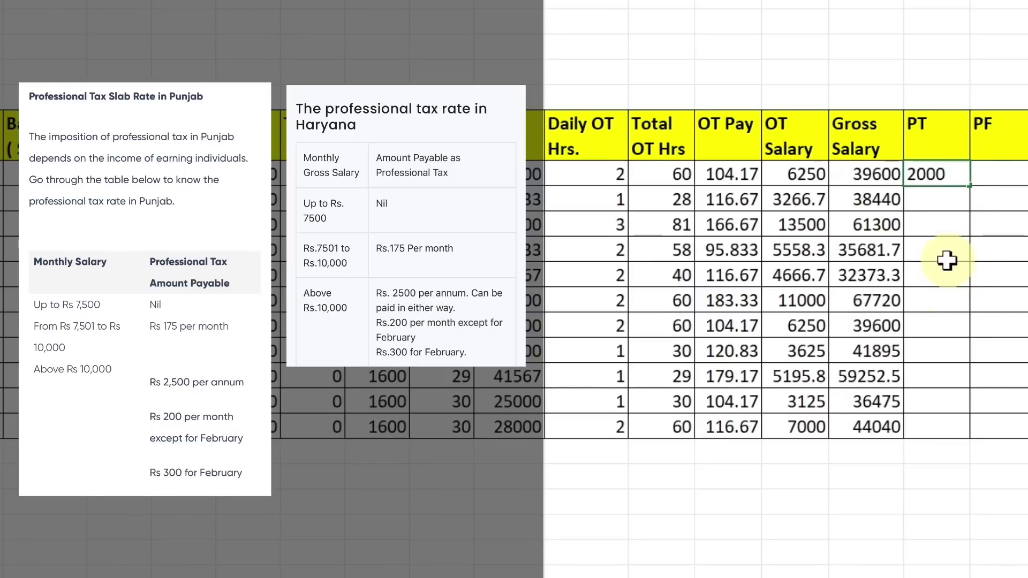
pyautogui.press('Return')
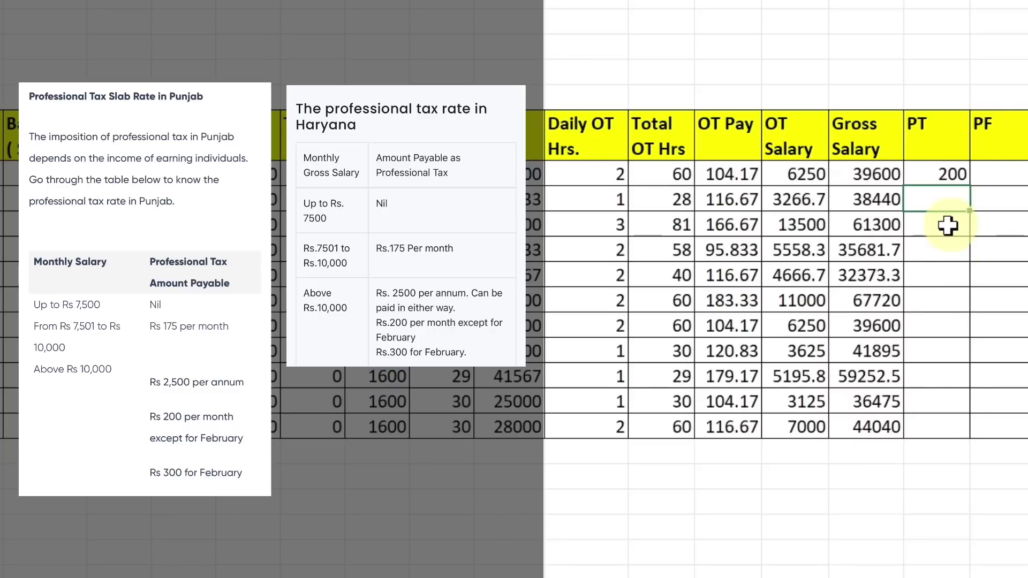
pyautogui.click(962, 175)
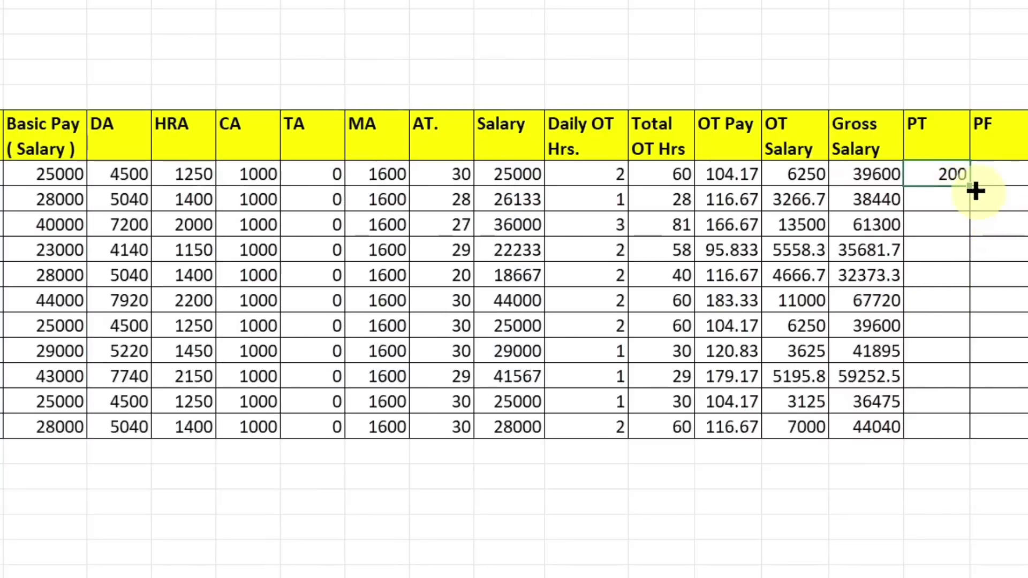
pyautogui.moveTo(970, 185); pyautogui.dragTo(971, 425)
# Step: Calculate PF in S7 as 12% of basic pay plus DA with =(E7+F7)*12% and fill the formula down to S17
pyautogui.press('Right')
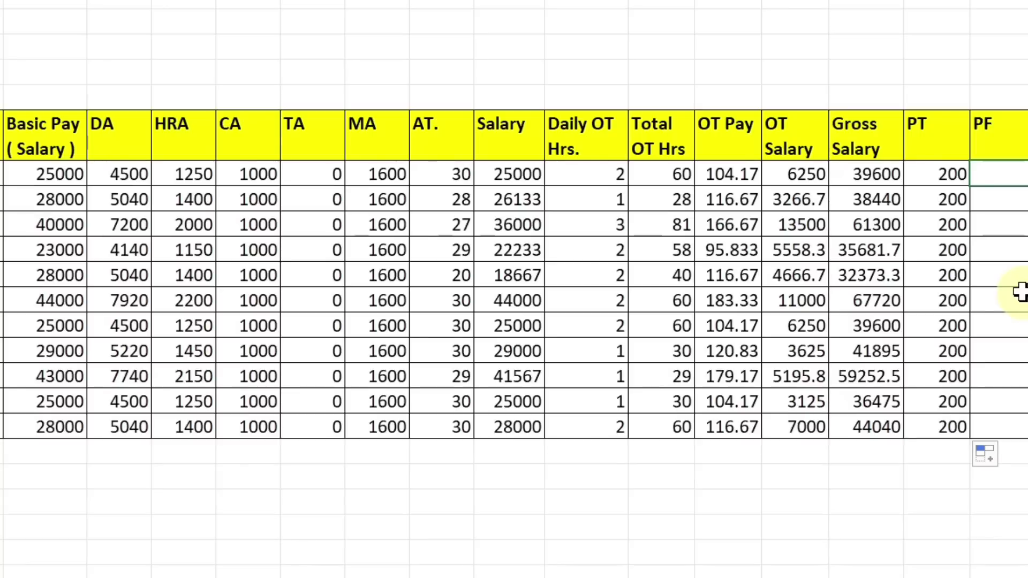
pyautogui.write('=')
pyautogui.click(50, 172)
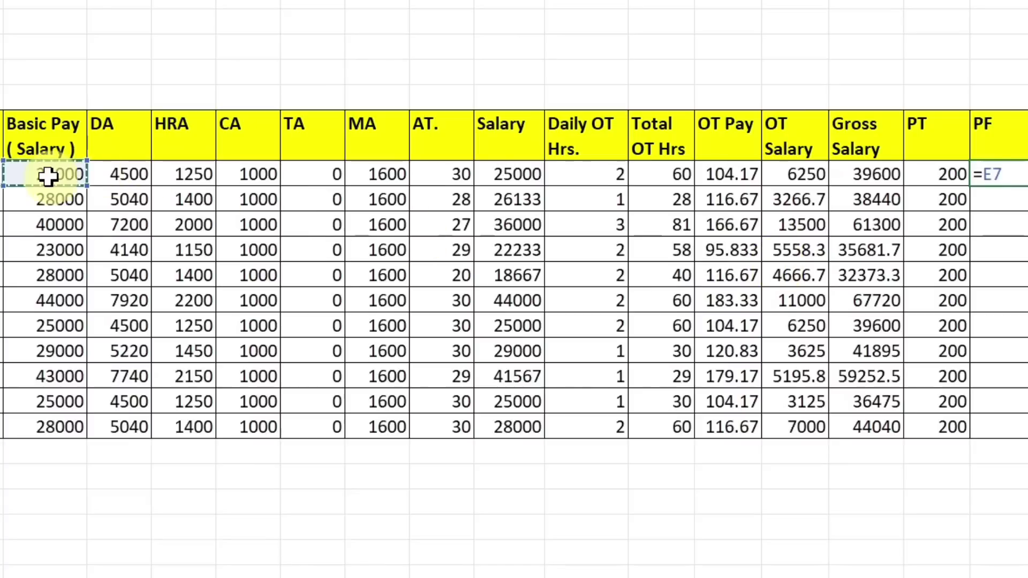
pyautogui.write('+')
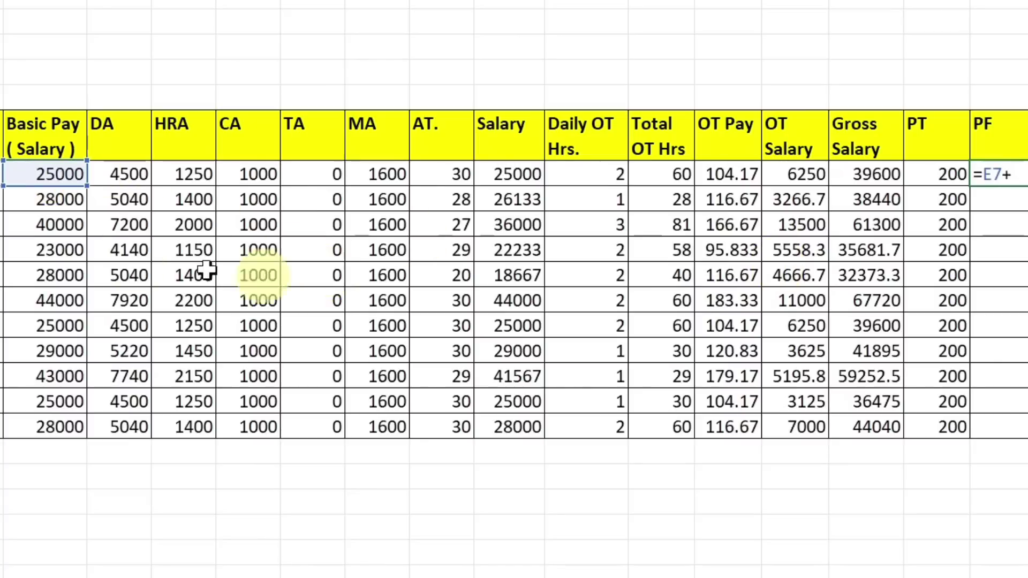
pyautogui.click(127, 174)
pyautogui.click(984, 174)
pyautogui.write('(')
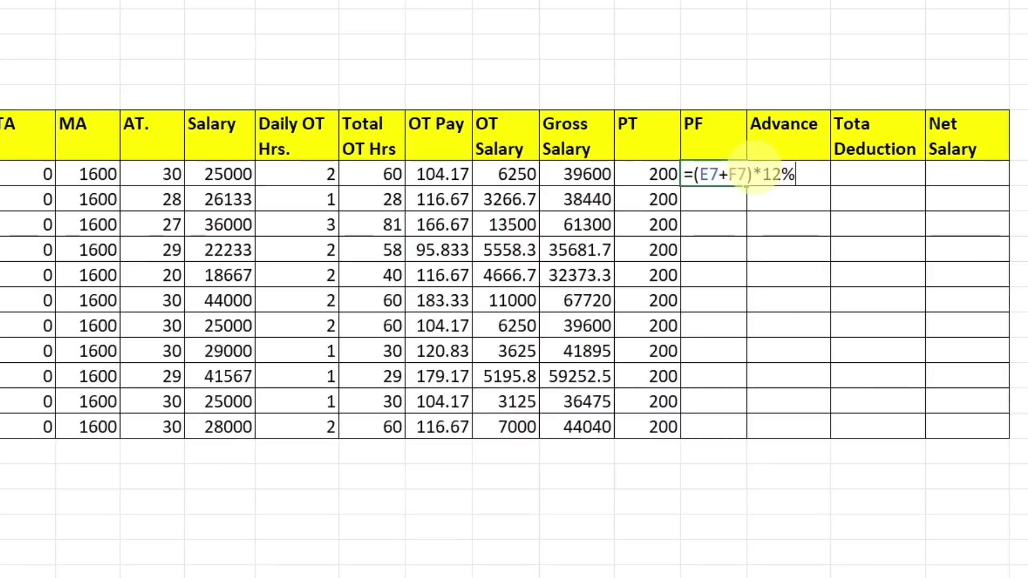
pyautogui.write(')*12%')
pyautogui.press('Return')
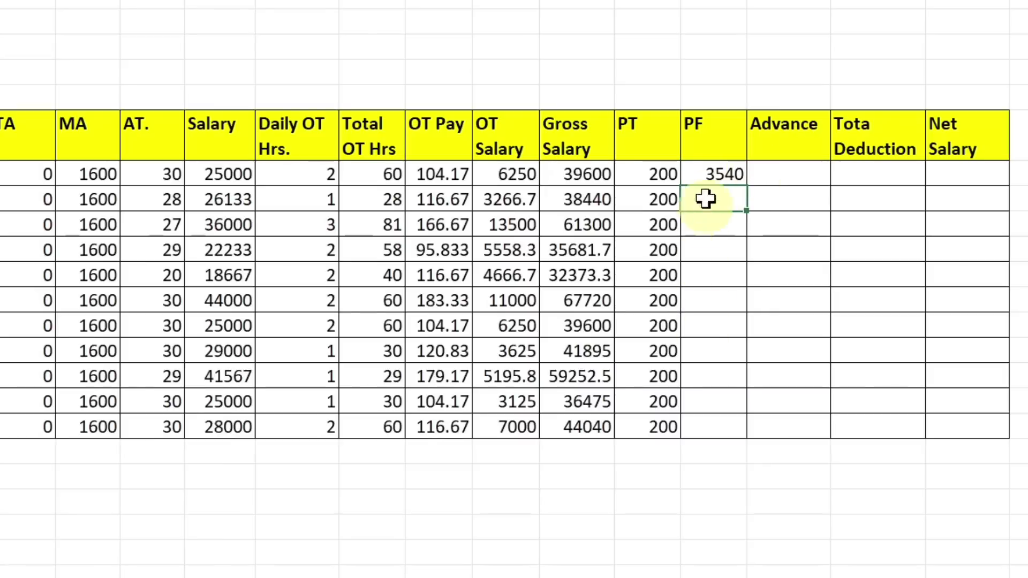
pyautogui.click(716, 176)
pyautogui.moveTo(746, 186); pyautogui.dragTo(726, 428)
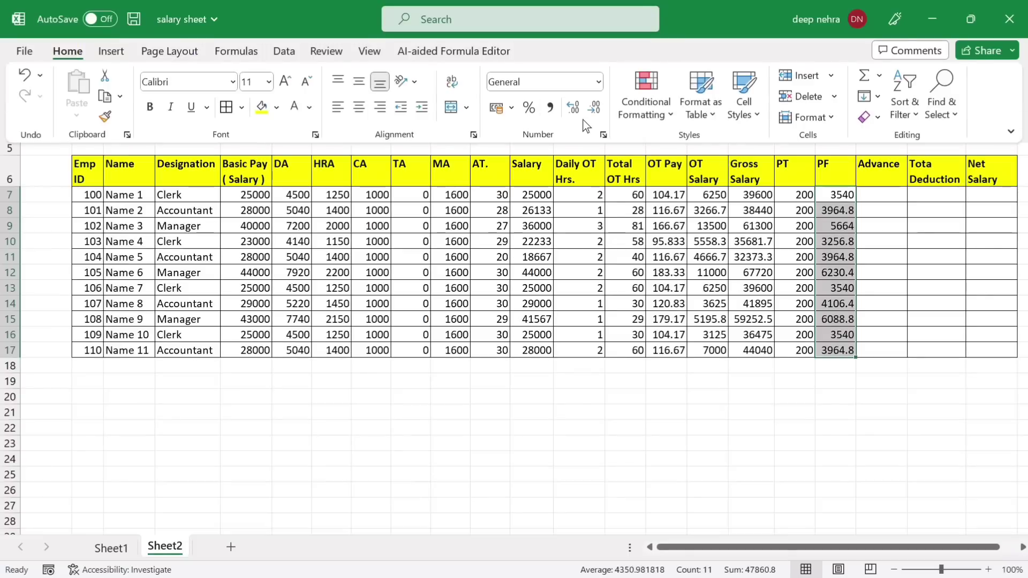
# Step: Remove the decimals from the PF, OT Salary and Gross Salary values in rows 7 to 17
pyautogui.click(594, 110)
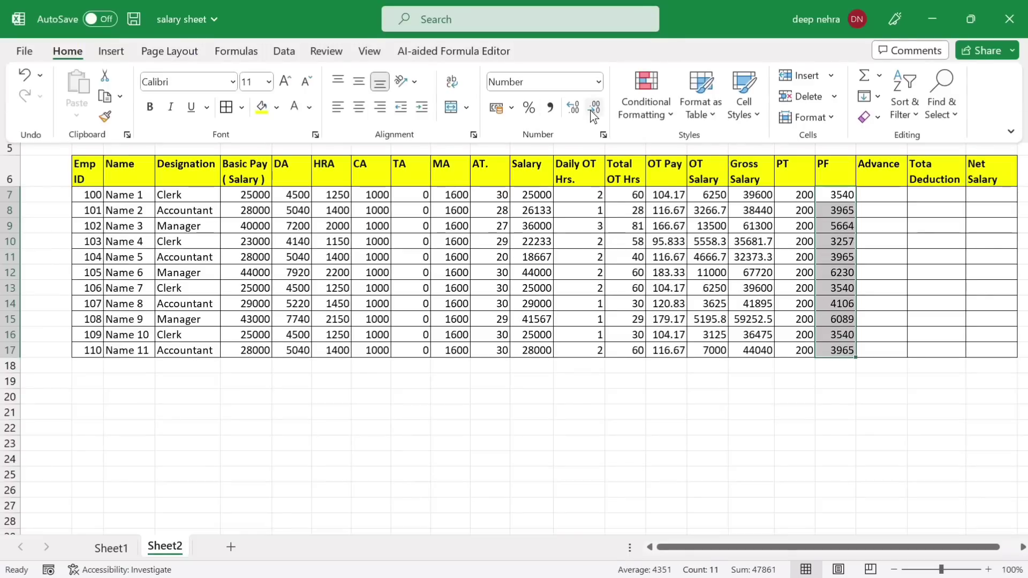
pyautogui.moveTo(708, 194); pyautogui.dragTo(765, 349)
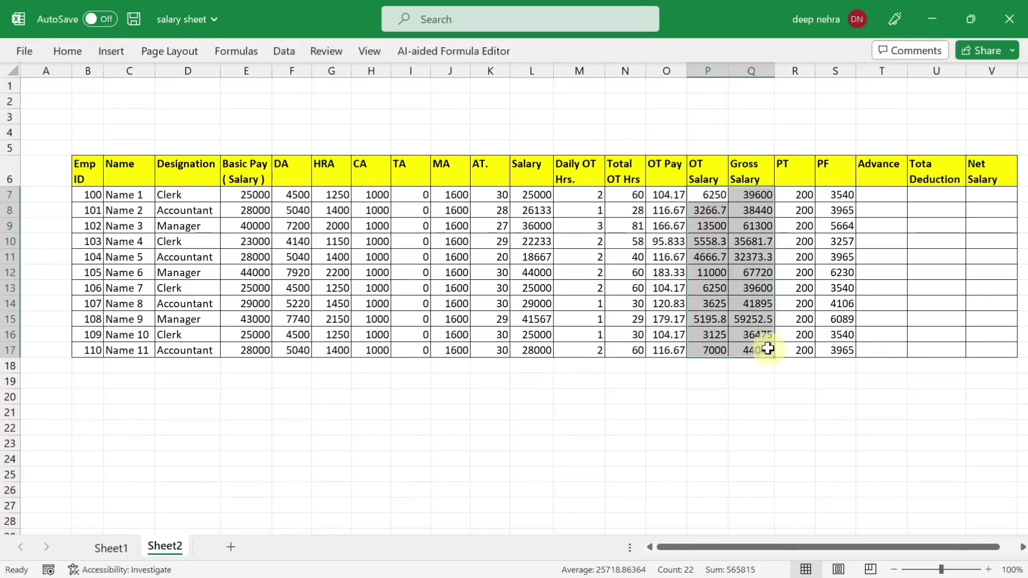
pyautogui.click(67, 50)
pyautogui.click(593, 109)
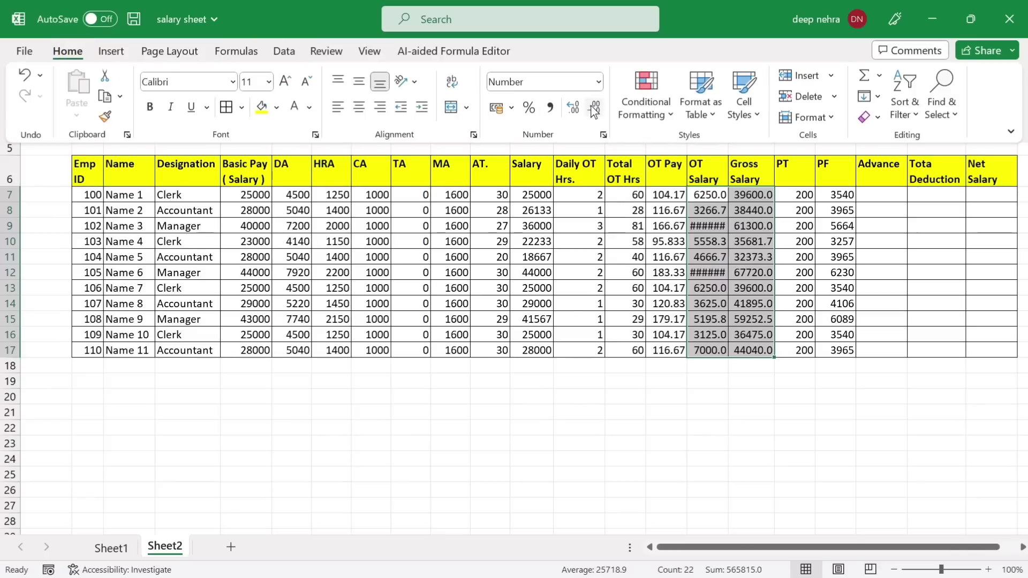
pyautogui.click(594, 109)
pyautogui.click(882, 226)
# Step: Fill in the Advance column with 1000 in T7, 0 from T8 down to T17, and 10000 in T14
pyautogui.click(803, 175)
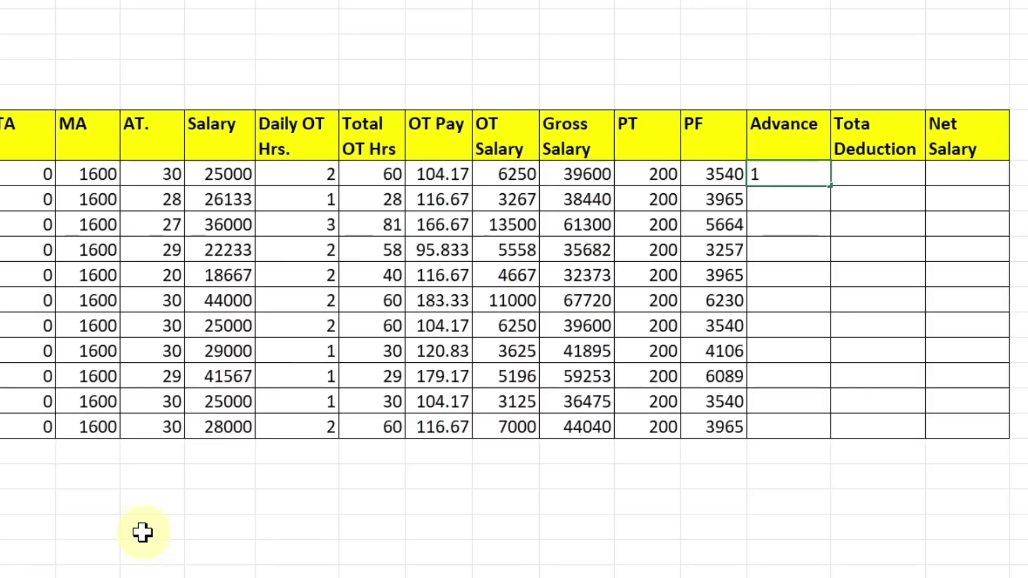
pyautogui.press('Return')
pyautogui.write('0')
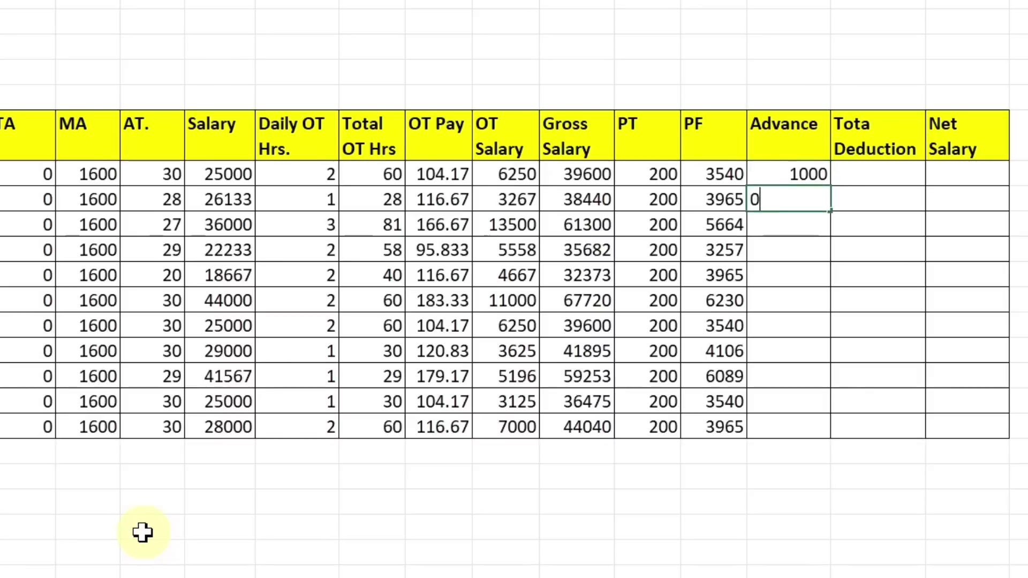
pyautogui.press('Return')
pyautogui.click(814, 199)
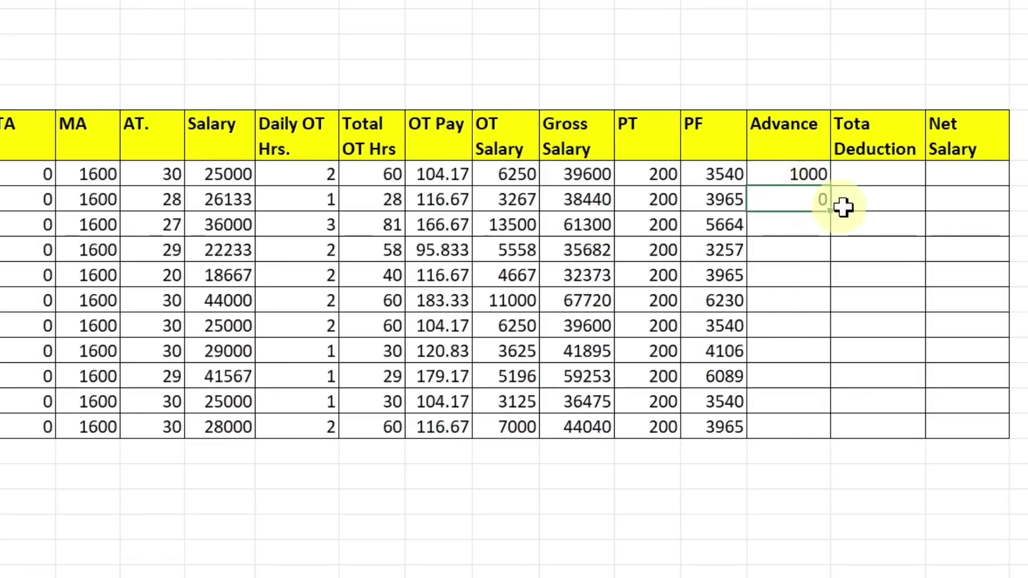
pyautogui.moveTo(835, 209); pyautogui.dragTo(821, 431)
pyautogui.click(788, 351)
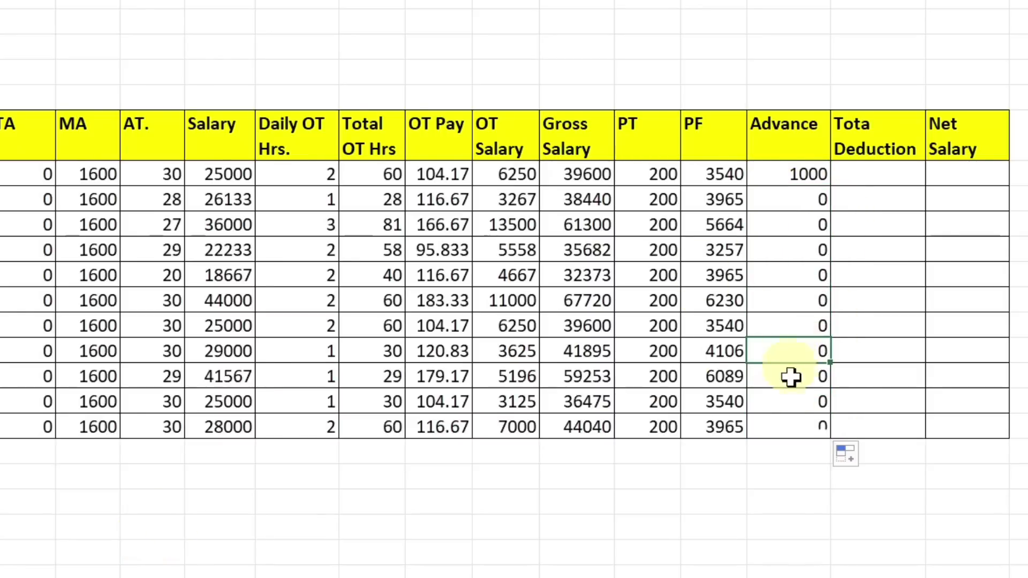
pyautogui.write('10000')
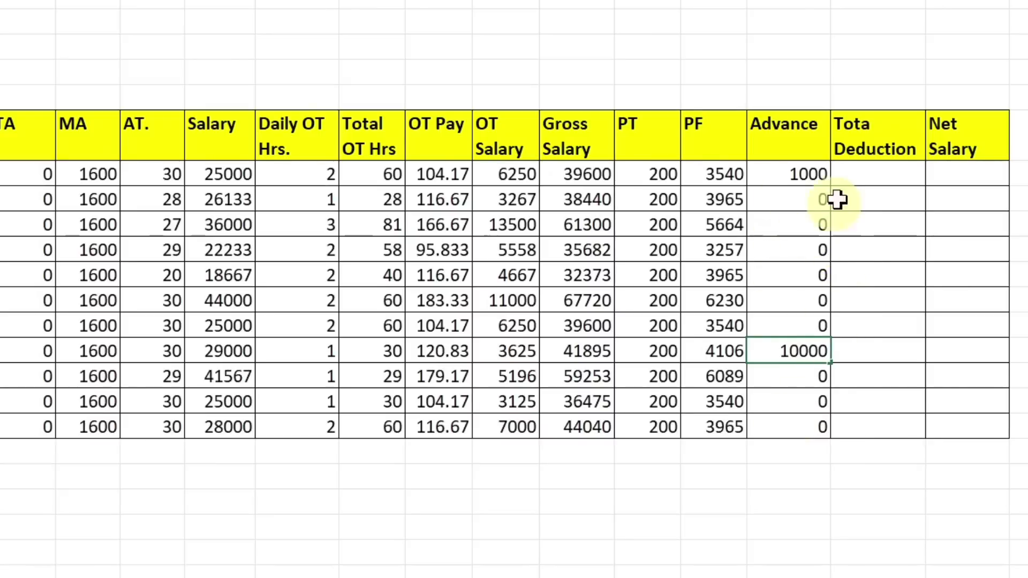
# Step: Total the deductions in U7 with the SUM of R7:T7, fill it down to U17 and remove the decimals
pyautogui.click(868, 172)
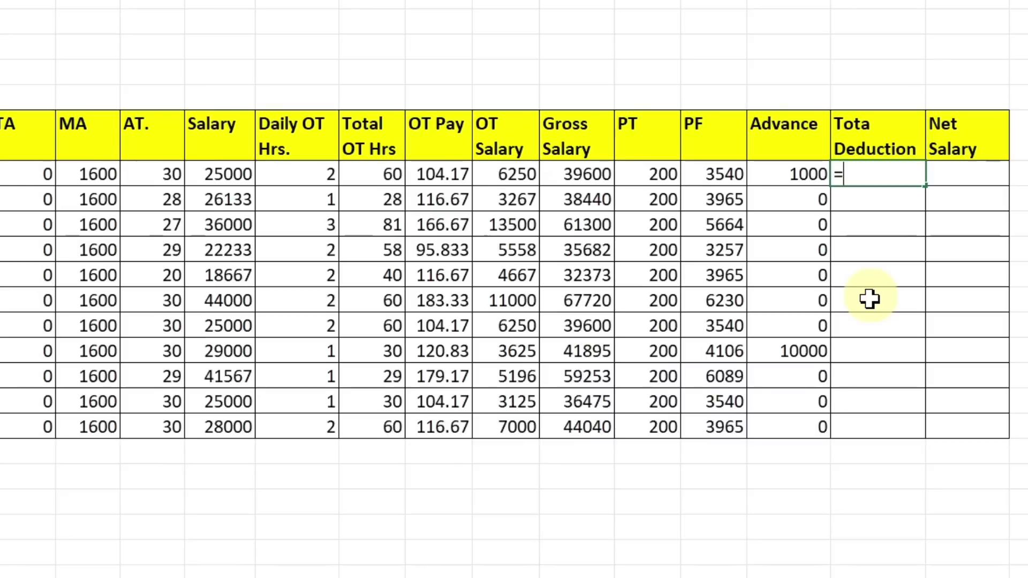
pyautogui.write('s')
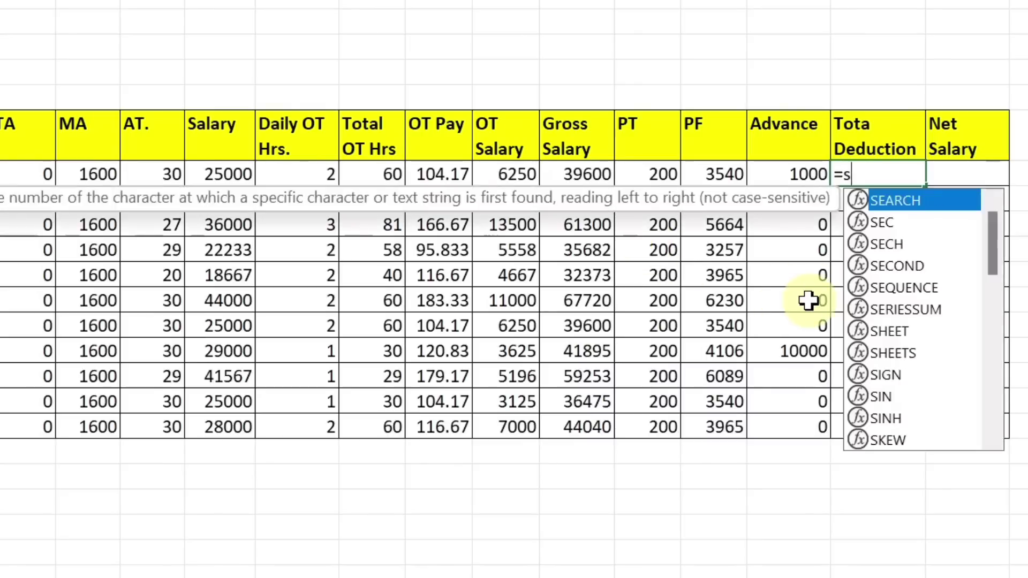
pyautogui.write('um(')
pyautogui.moveTo(648, 177); pyautogui.dragTo(762, 175)
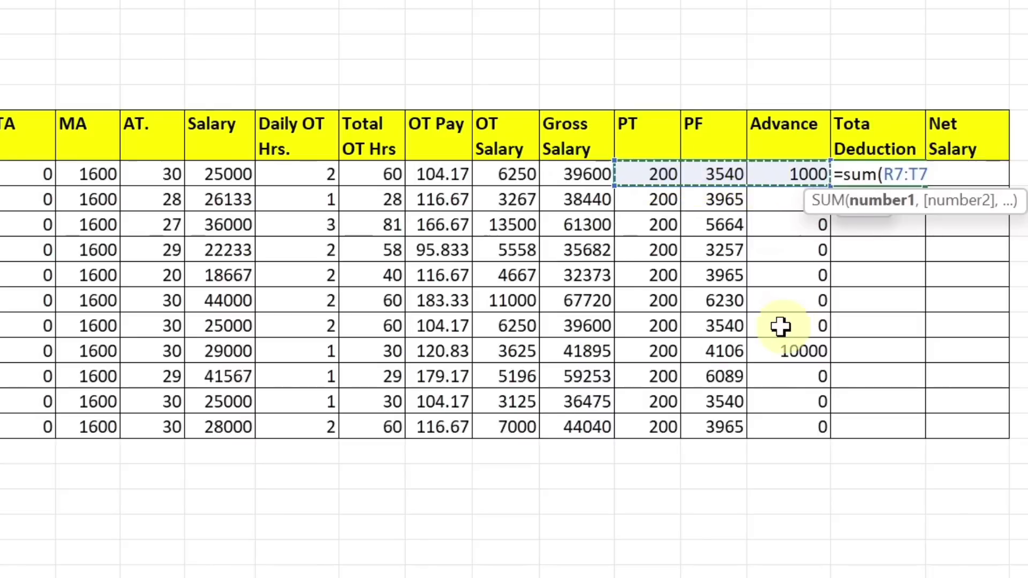
pyautogui.press('Return')
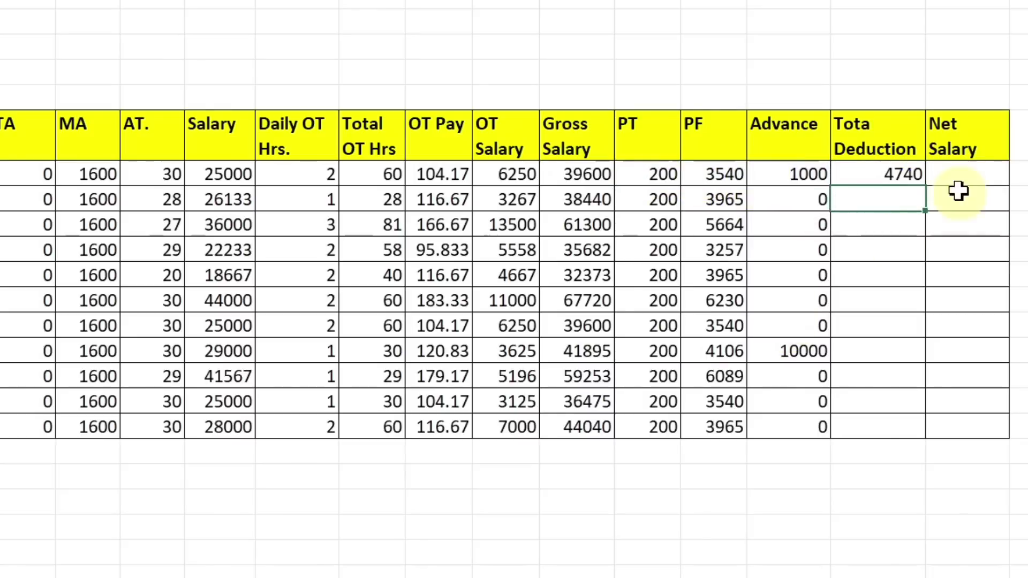
pyautogui.click(890, 171)
pyautogui.moveTo(927, 187); pyautogui.dragTo(914, 432)
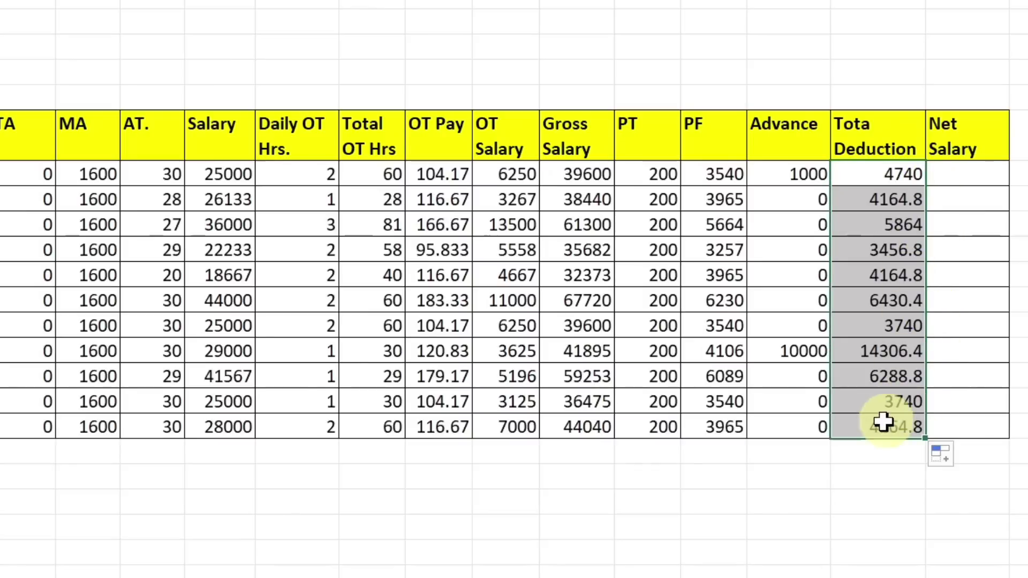
pyautogui.click(2, 1)
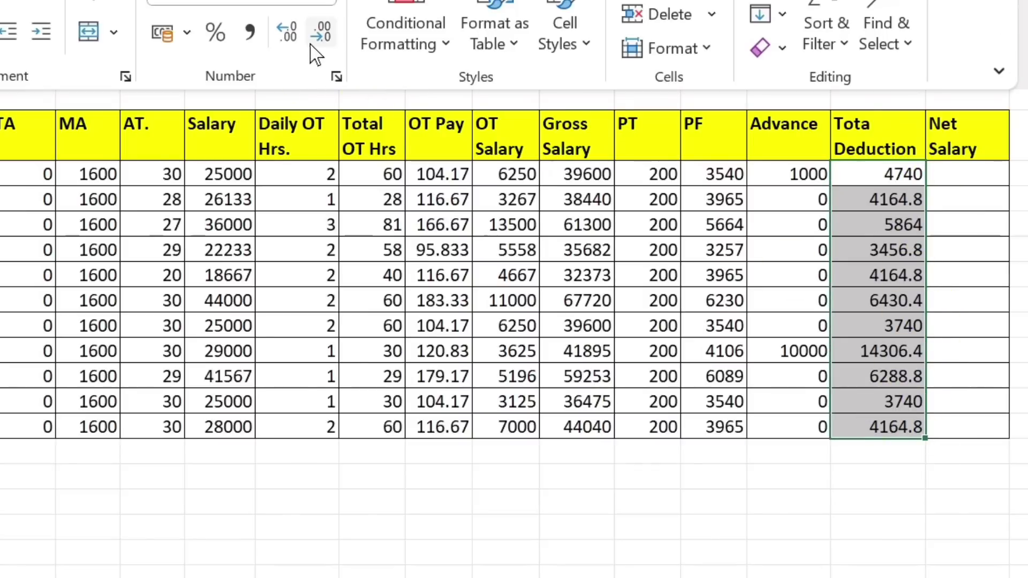
pyautogui.click(320, 33)
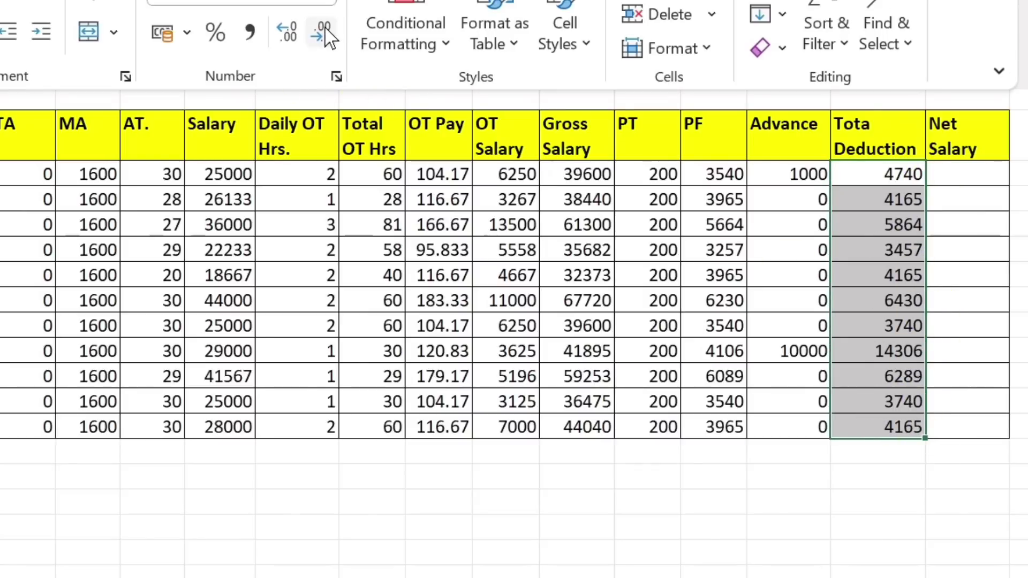
# Step: Calculate Net Salary in V7 as gross salary minus total deduction with =Q7-U7 and fill it down to V17
pyautogui.click(953, 175)
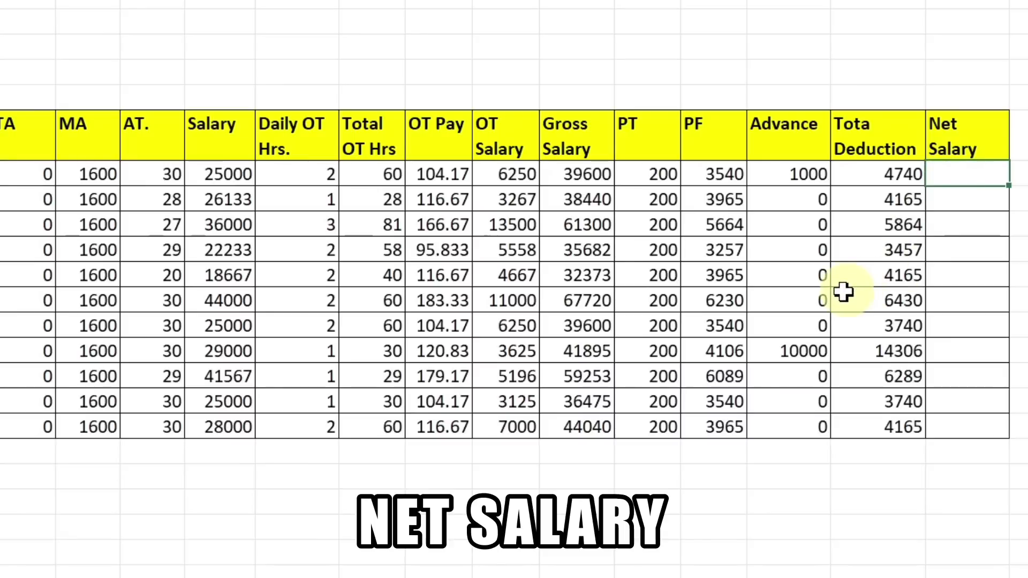
pyautogui.write('=')
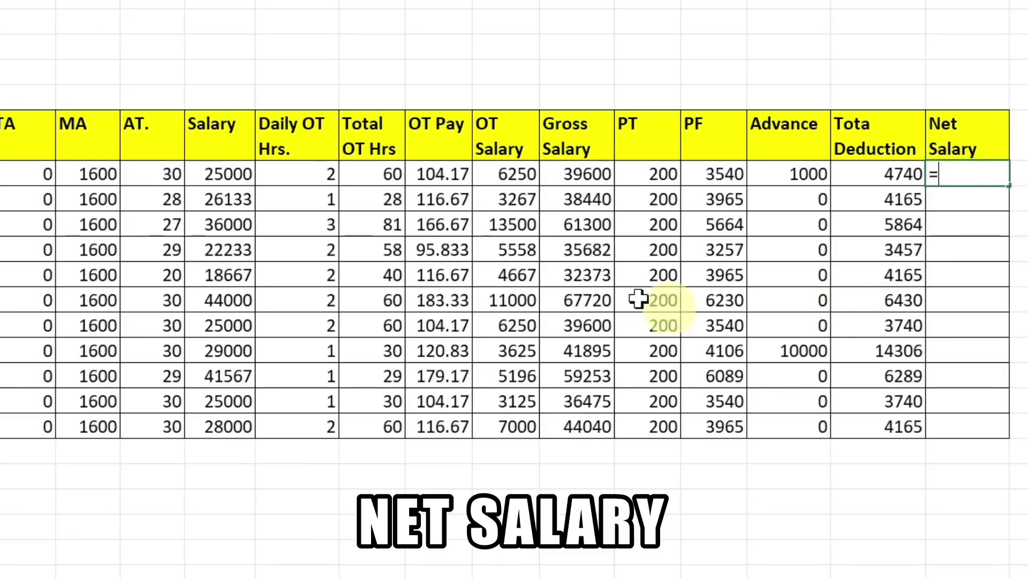
pyautogui.click(577, 175)
pyautogui.write('-')
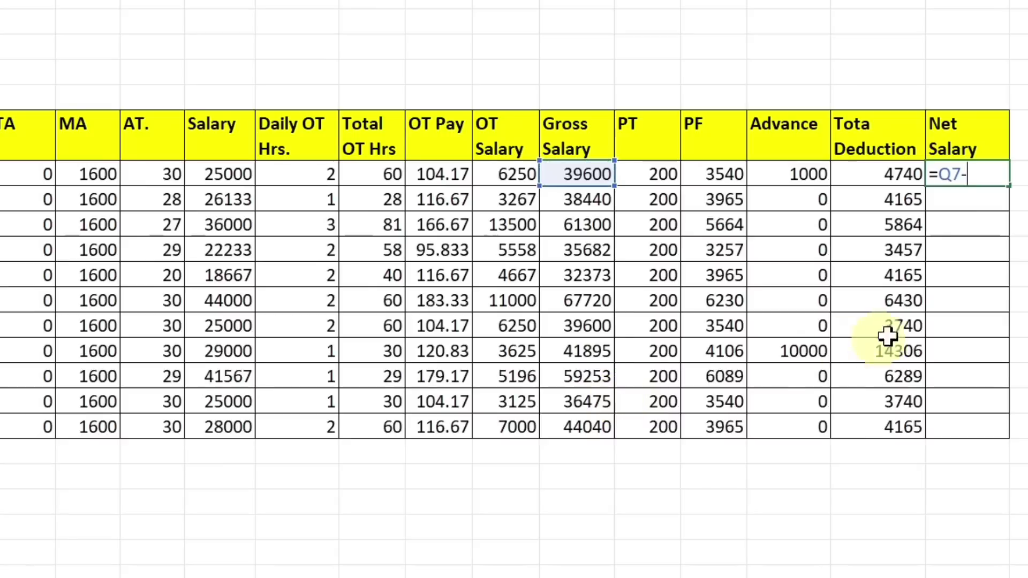
pyautogui.click(865, 174)
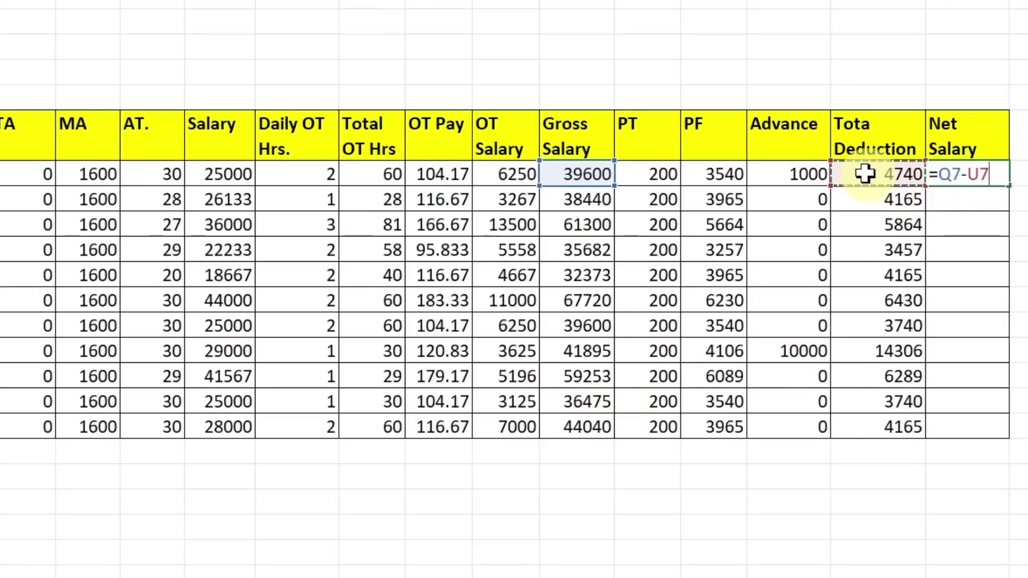
pyautogui.hotkey('ctrl', 'Return')
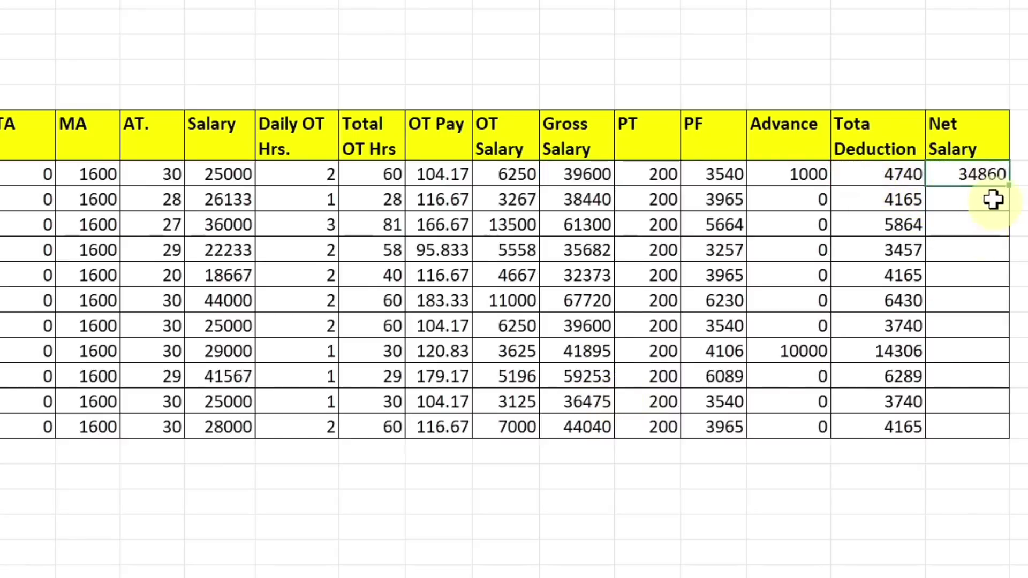
pyautogui.moveTo(1009, 187); pyautogui.dragTo(1017, 443)
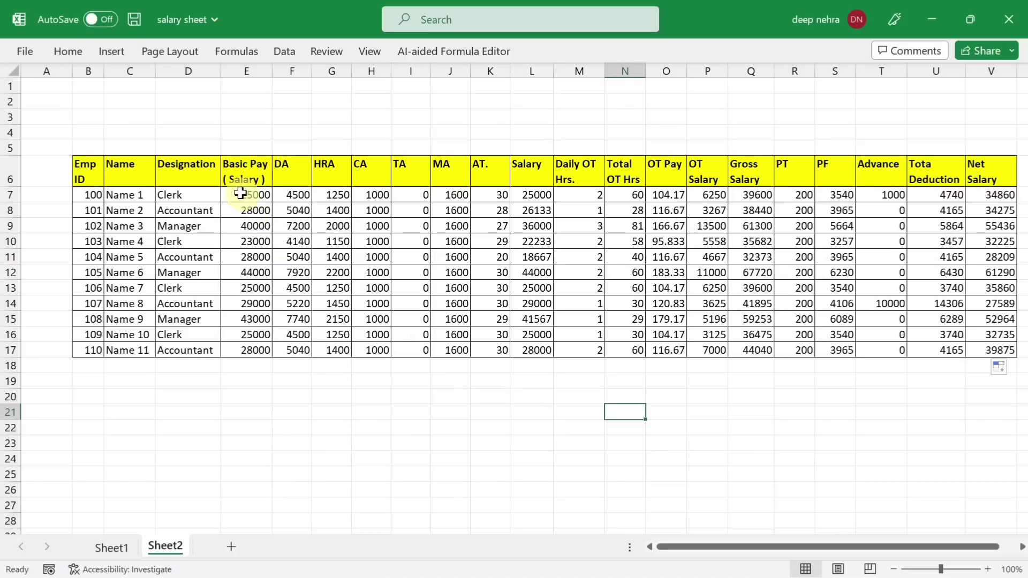
# Step: Fill the Basic Pay, Gross Salary and Net Salary values in rows 7 to 17 with light orange and make them bold
pyautogui.moveTo(241, 194); pyautogui.dragTo(257, 350)
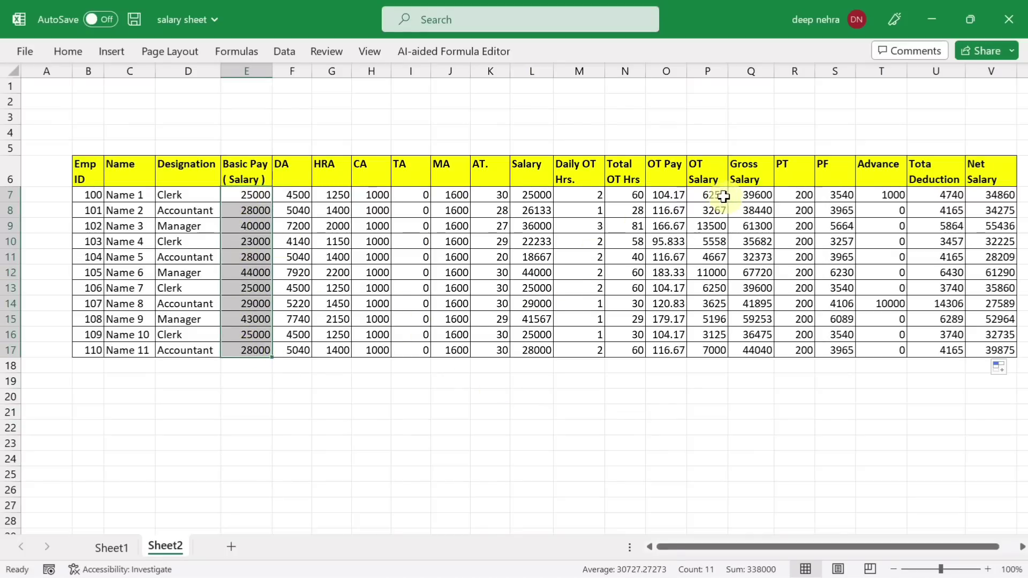
pyautogui.moveTo(750, 195); pyautogui.dragTo(757, 351)
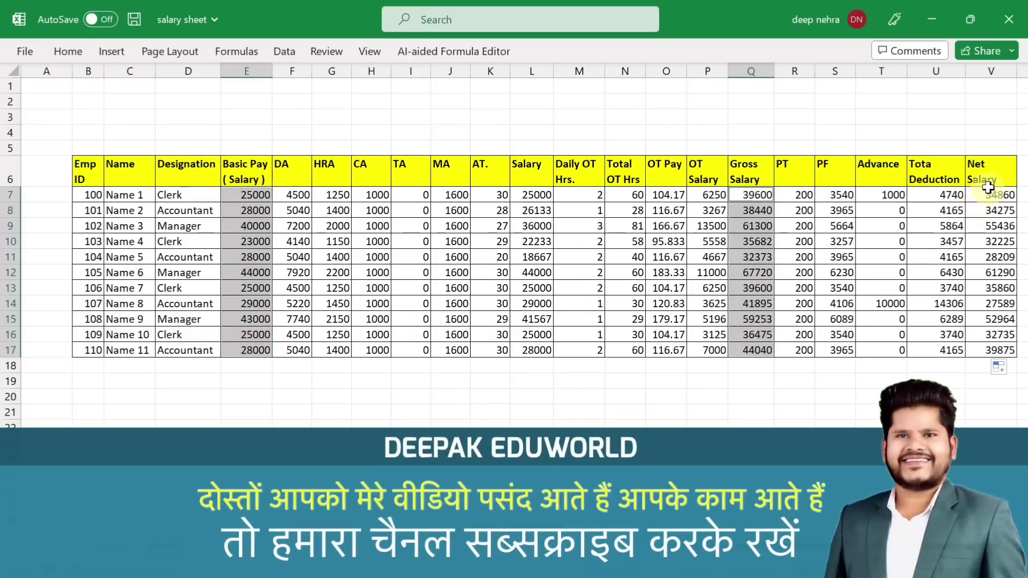
pyautogui.moveTo(988, 187); pyautogui.dragTo(993, 351)
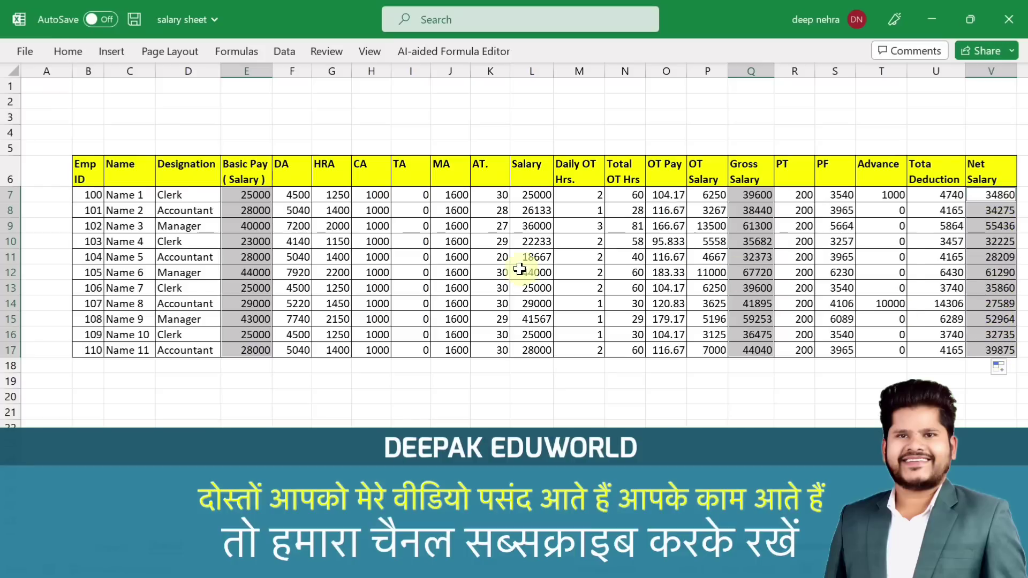
pyautogui.click(87, 52)
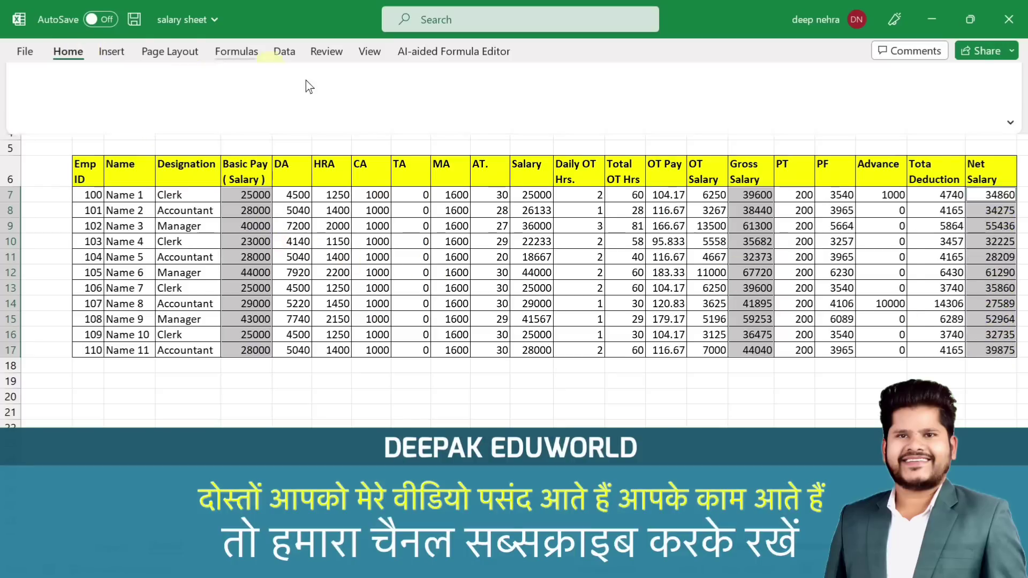
pyautogui.click(277, 108)
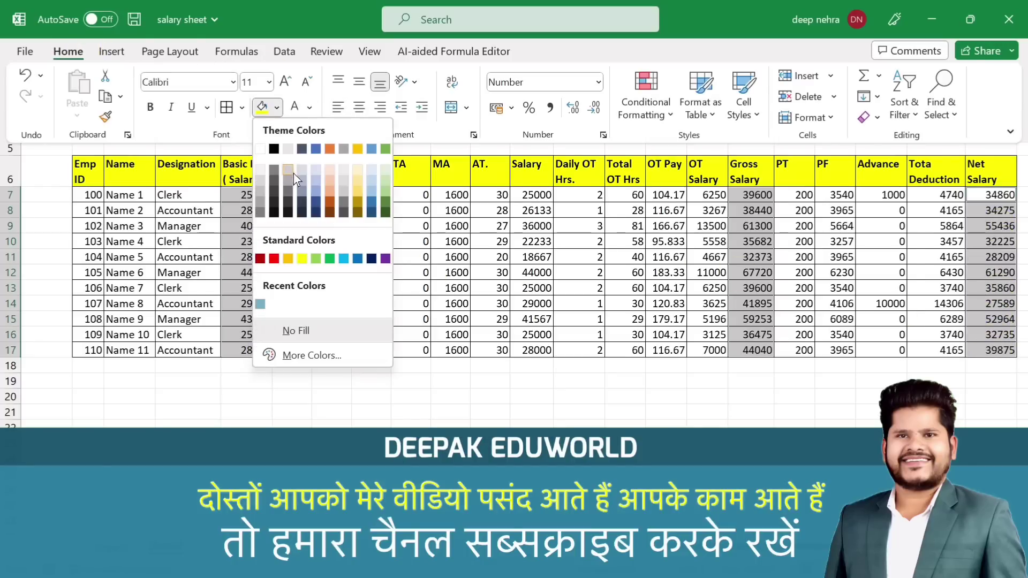
pyautogui.click(331, 183)
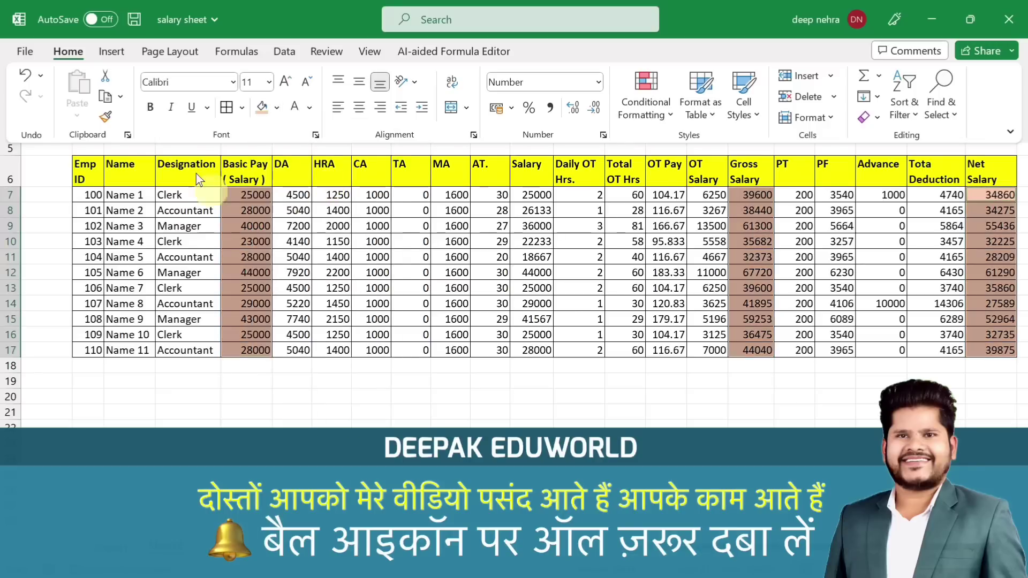
pyautogui.click(151, 109)
# Step: Format the Basic Pay, Gross Salary and Net Salary values as Number with a 1000 separator and 0 decimal places
pyautogui.rightClick(251, 236)
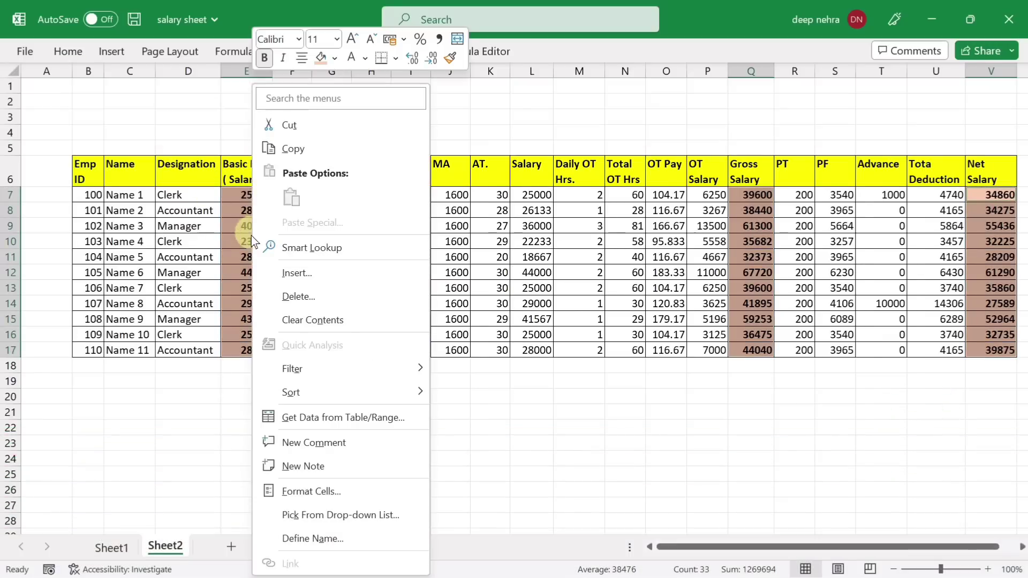
pyautogui.click(311, 491)
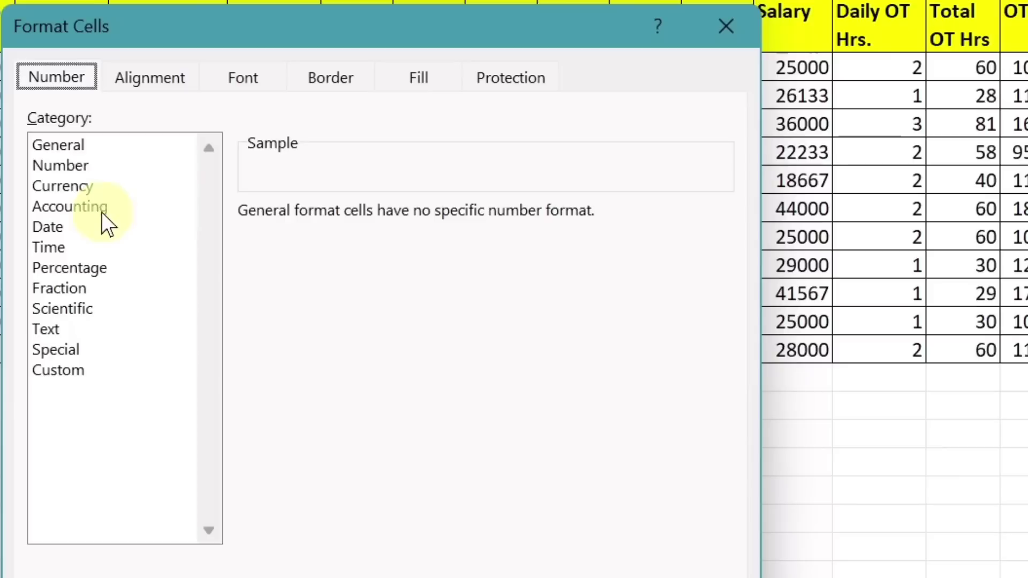
pyautogui.click(79, 167)
pyautogui.click(252, 254)
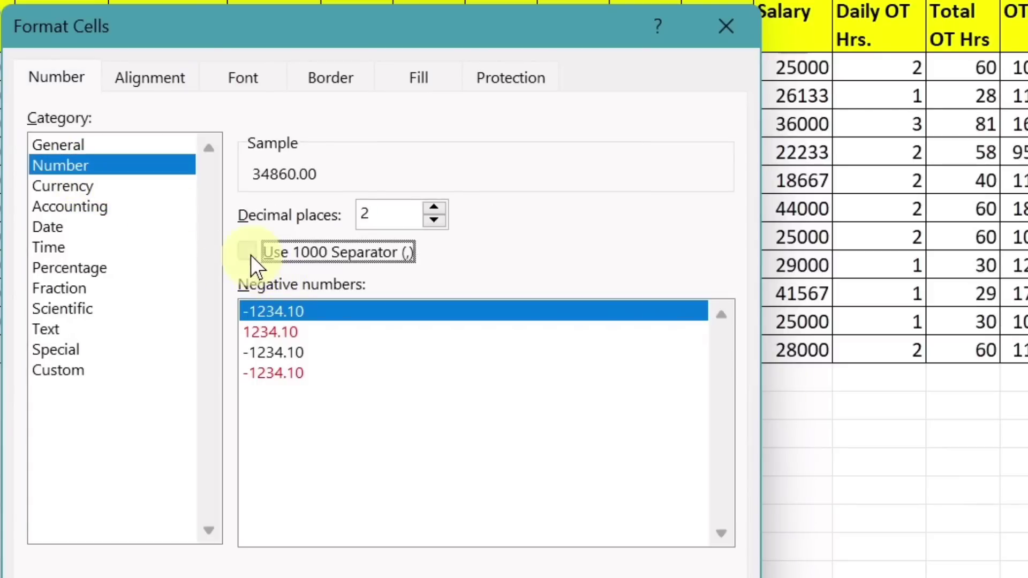
pyautogui.doubleClick(435, 219)
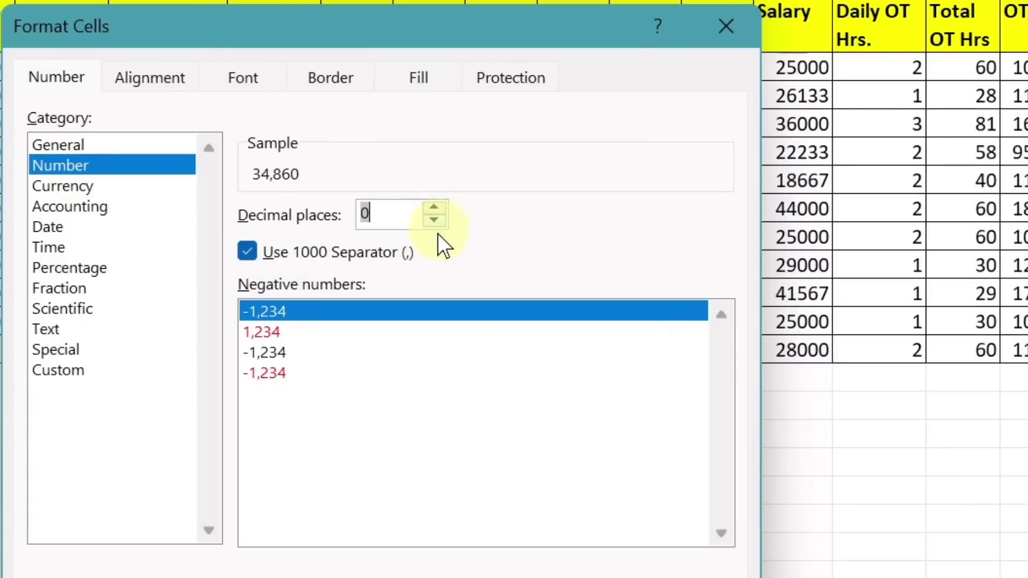
pyautogui.press('Return')
pyautogui.click(411, 427)
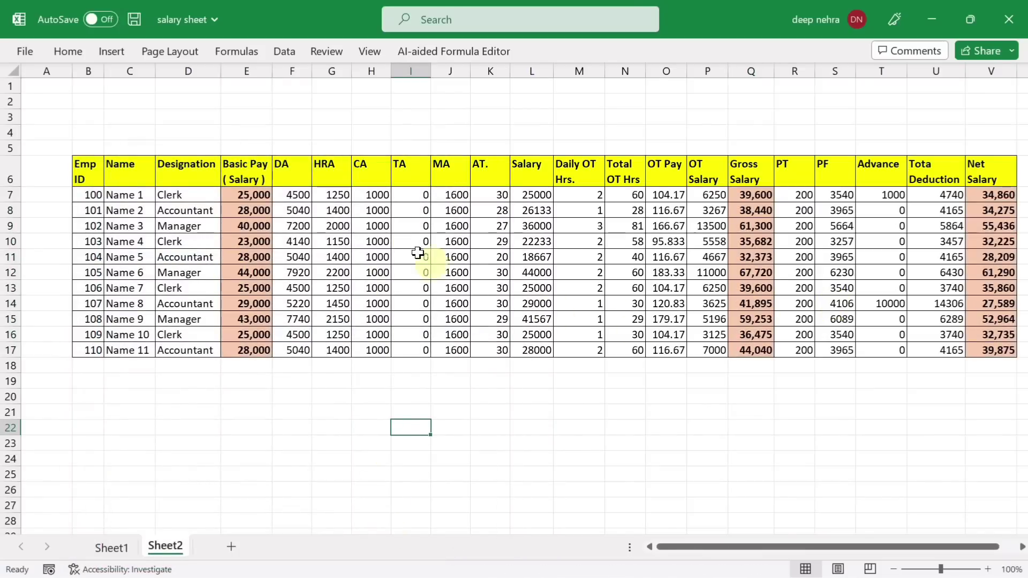
# Step: Format F7:J17, L7:L17, O7:P17 and R7:U17 as Number with 0 decimal places and the 1000 separator
pyautogui.moveTo(300, 196); pyautogui.dragTo(440, 351)
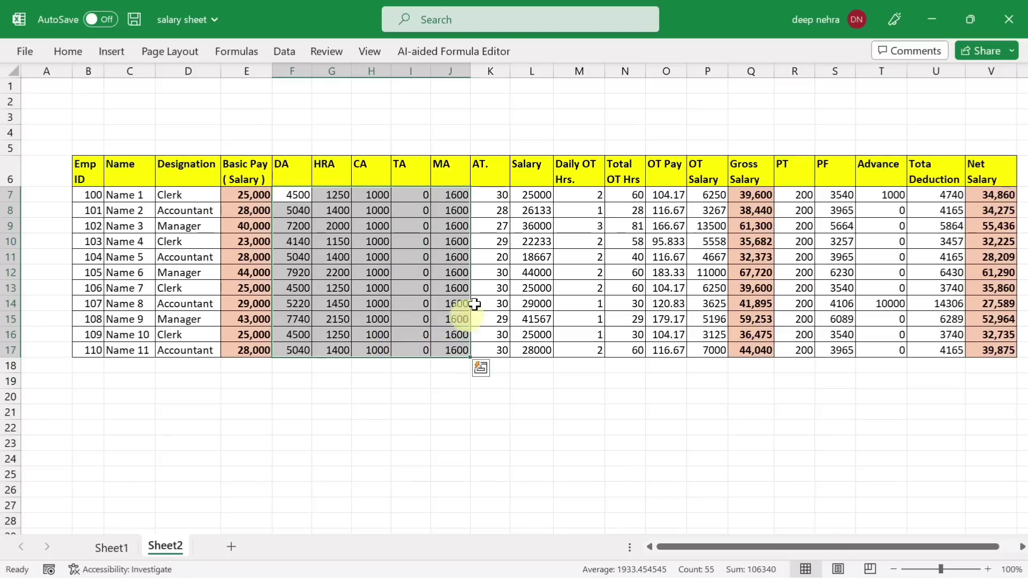
pyautogui.moveTo(535, 197); pyautogui.dragTo(536, 345)
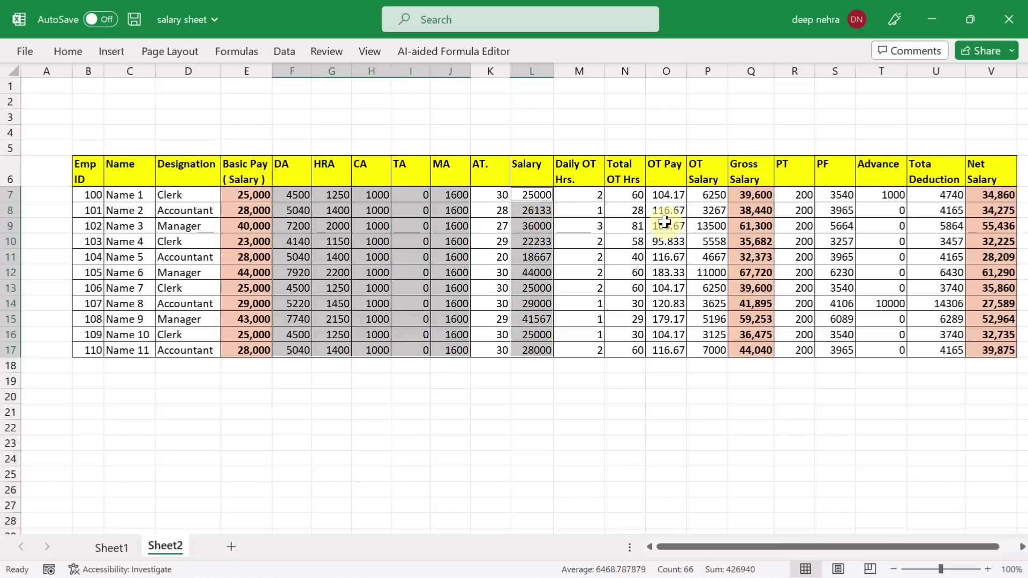
pyautogui.moveTo(670, 197); pyautogui.dragTo(721, 351)
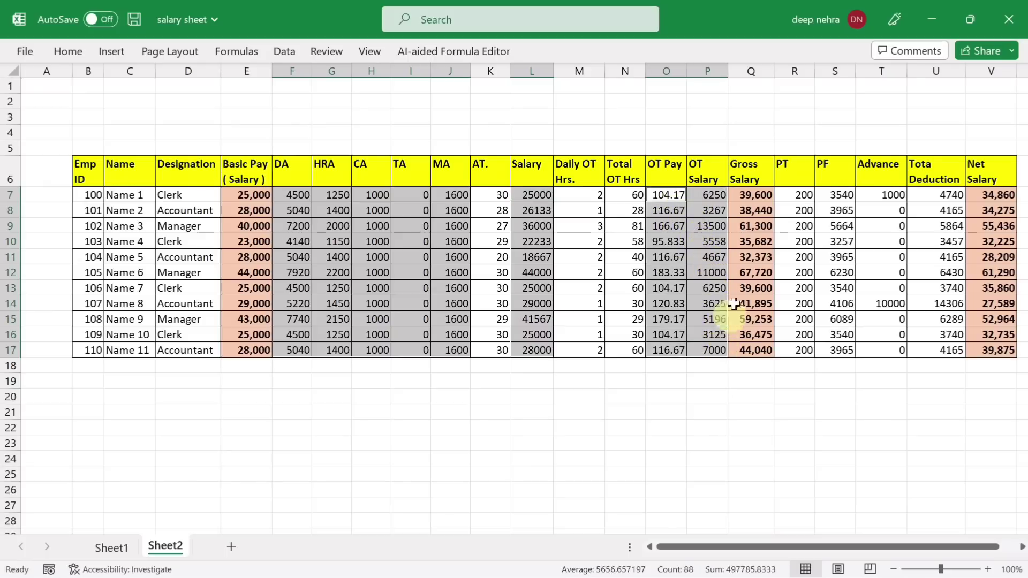
pyautogui.moveTo(799, 199); pyautogui.dragTo(930, 351)
pyautogui.rightClick(810, 252)
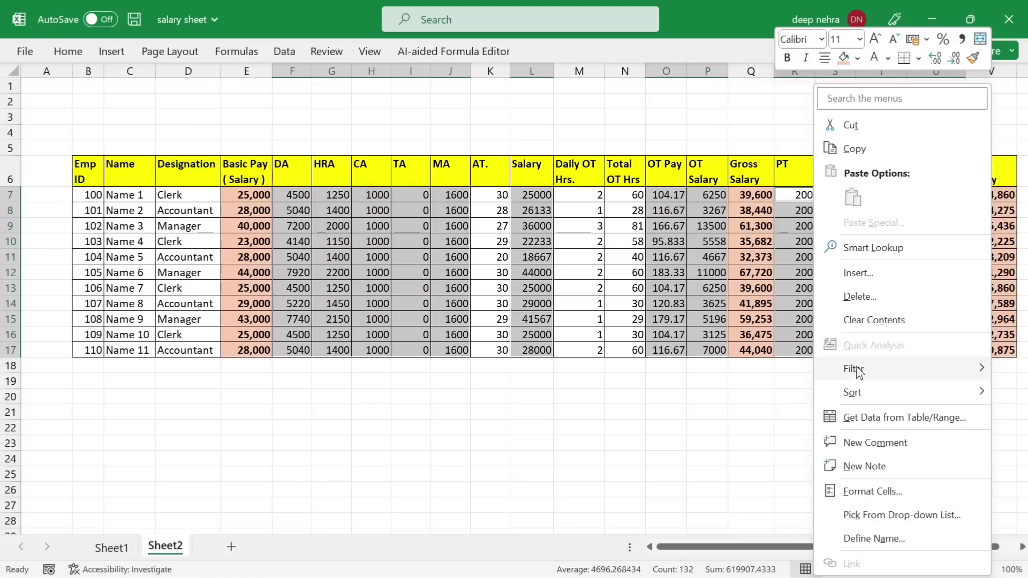
pyautogui.click(849, 495)
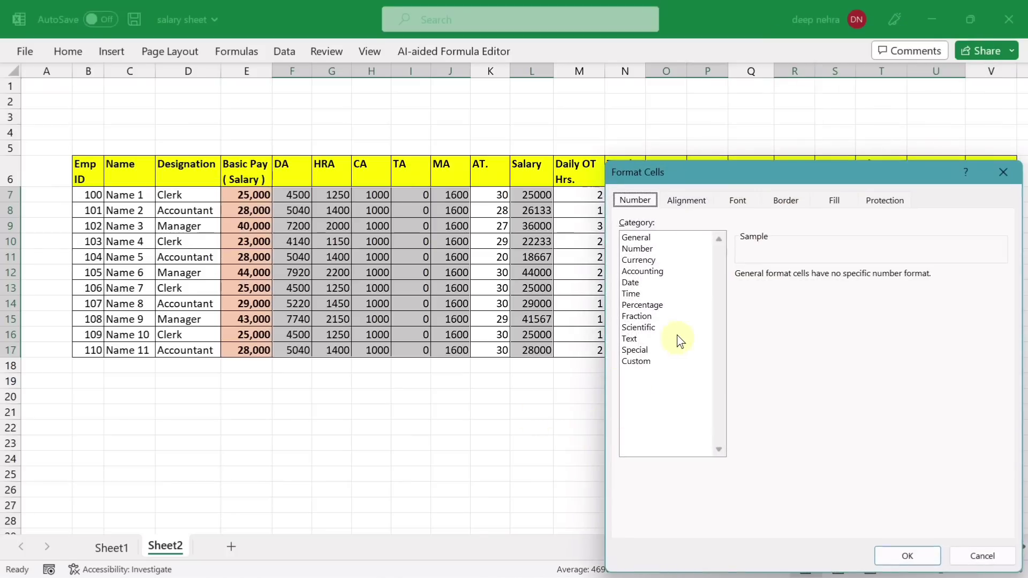
pyautogui.click(648, 250)
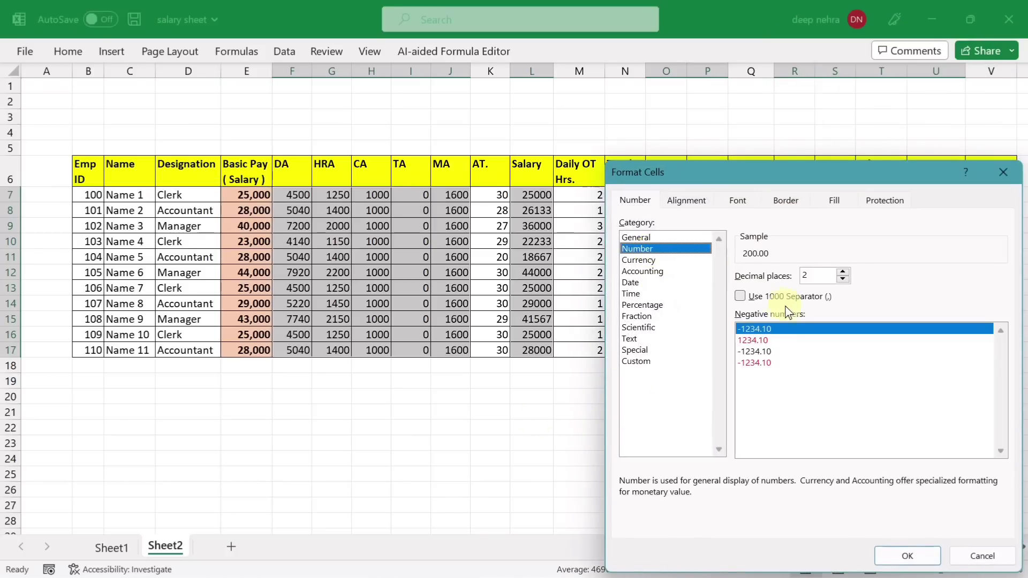
pyautogui.click(844, 279)
pyautogui.click(845, 279)
pyautogui.click(742, 296)
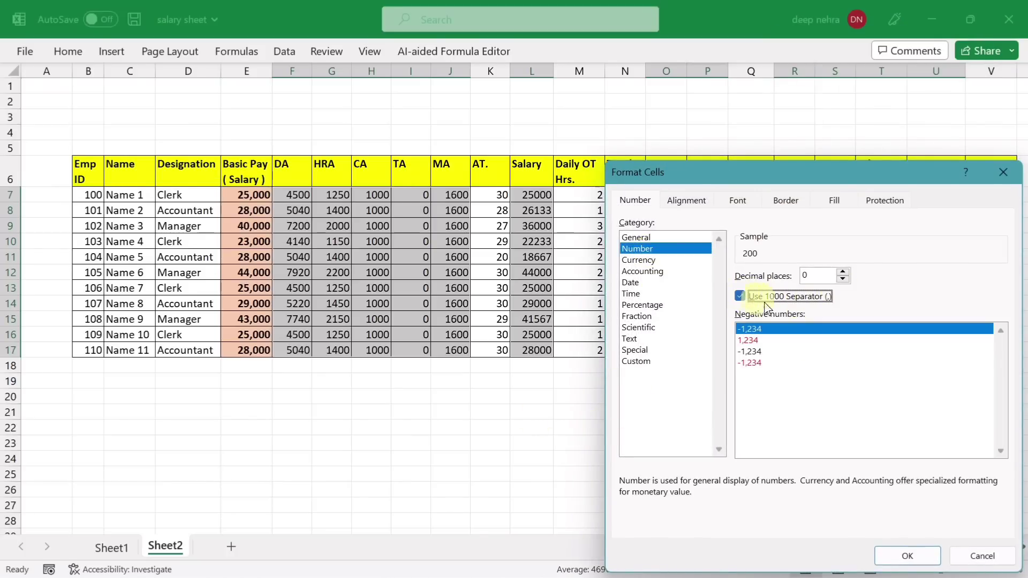
pyautogui.click(910, 555)
pyautogui.click(650, 461)
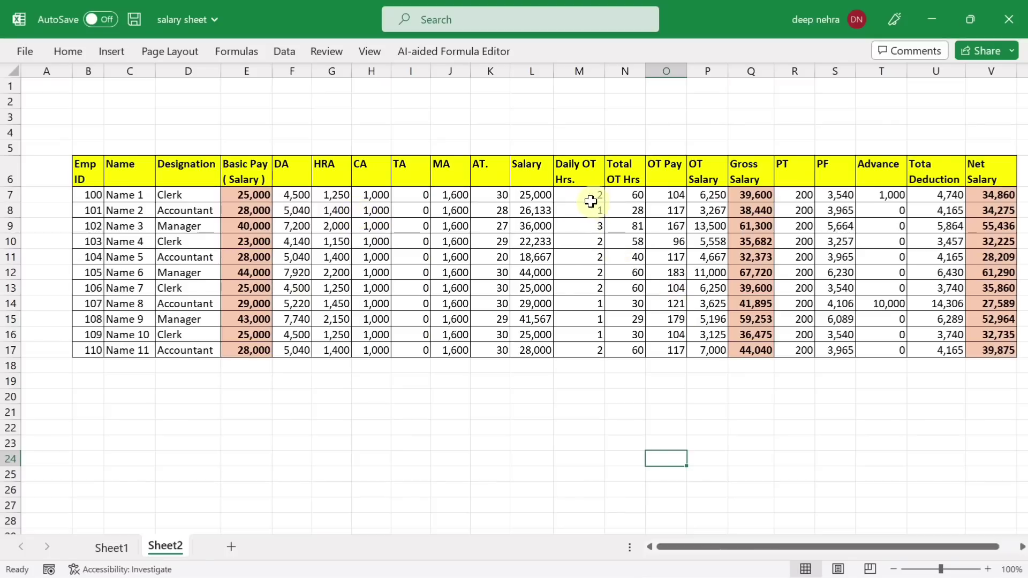
# Step: Fill the overtime columns from Daily OT Hrs. to OT Salary, M7:P17, with the lightest gold theme color
pyautogui.moveTo(584, 199); pyautogui.dragTo(715, 351)
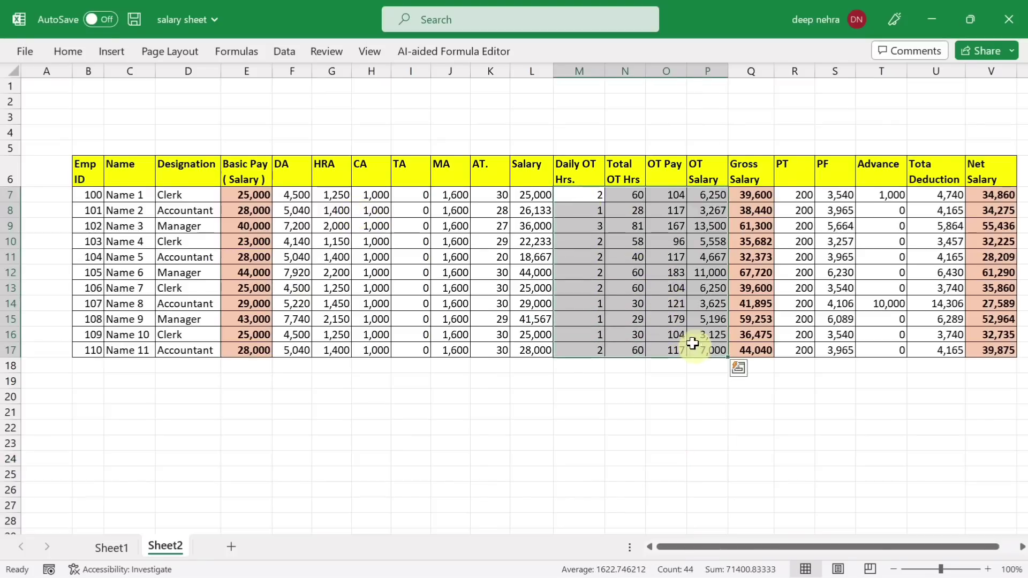
pyautogui.click(77, 59)
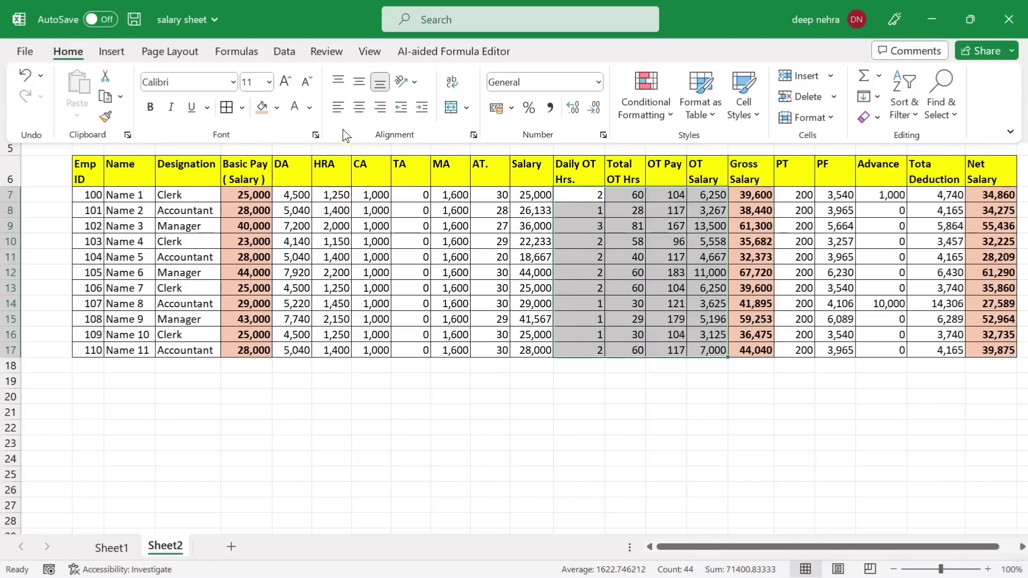
pyautogui.click(277, 109)
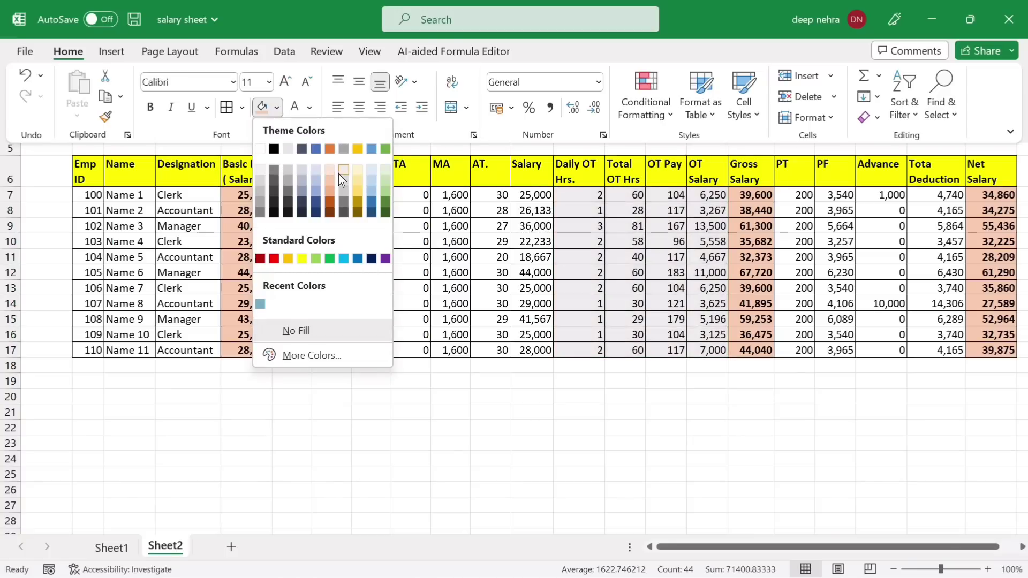
pyautogui.click(358, 171)
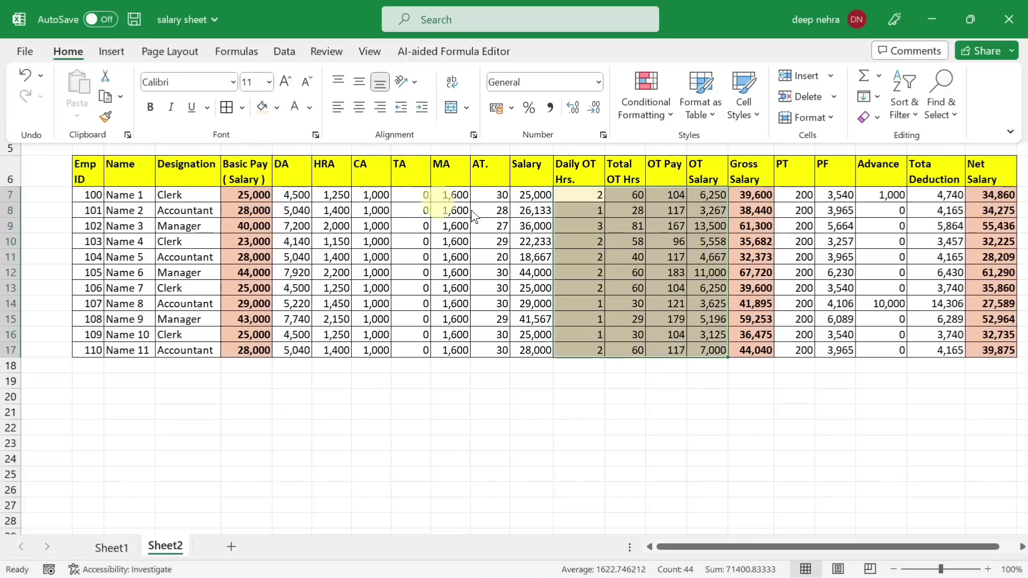
# Step: Fill the allowance columns from DA to MA, F7:J17, with the lightest blue theme color
pyautogui.click(291, 198)
pyautogui.moveTo(291, 198); pyautogui.dragTo(439, 351)
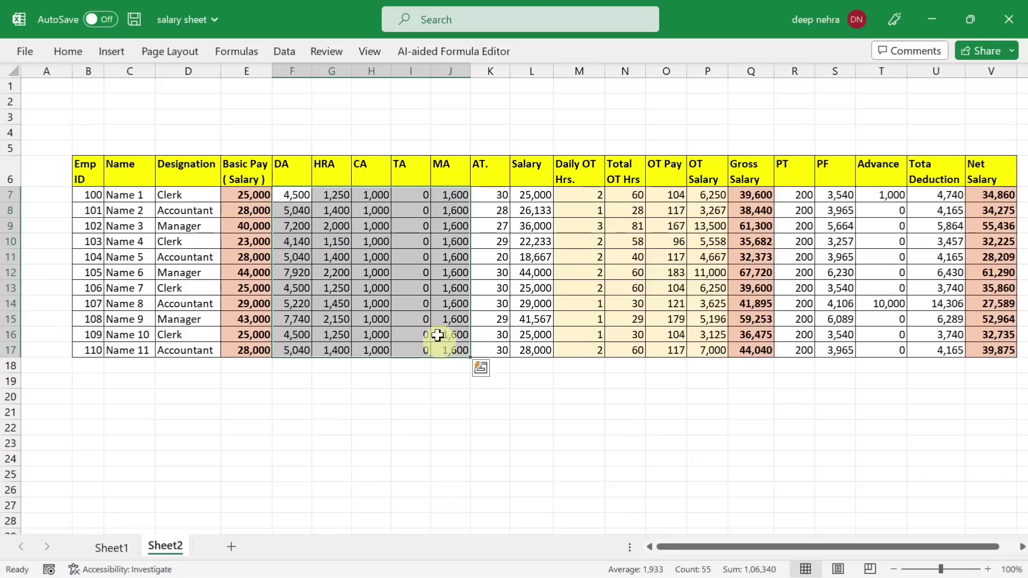
pyautogui.click(68, 51)
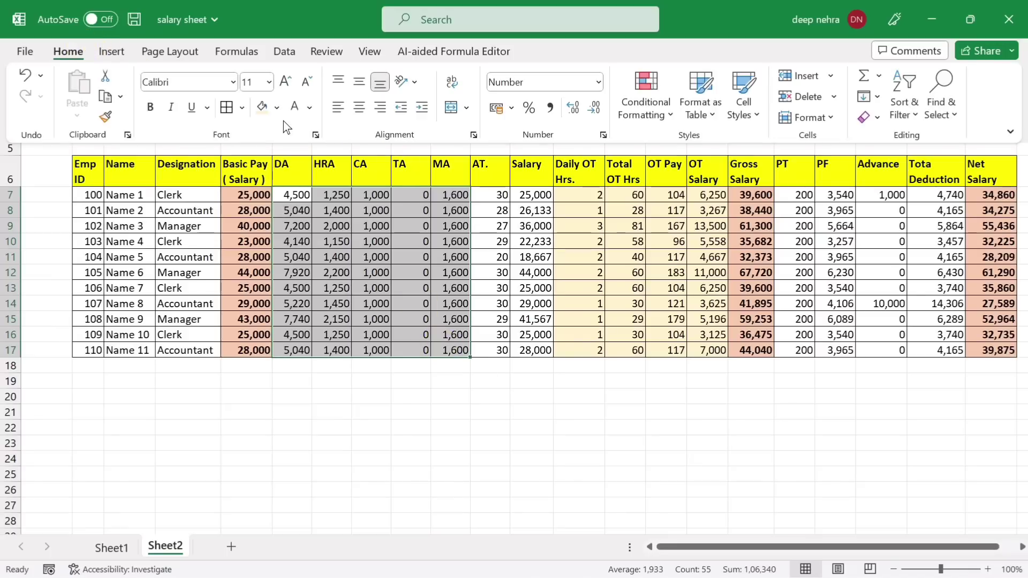
pyautogui.click(277, 108)
pyautogui.click(368, 175)
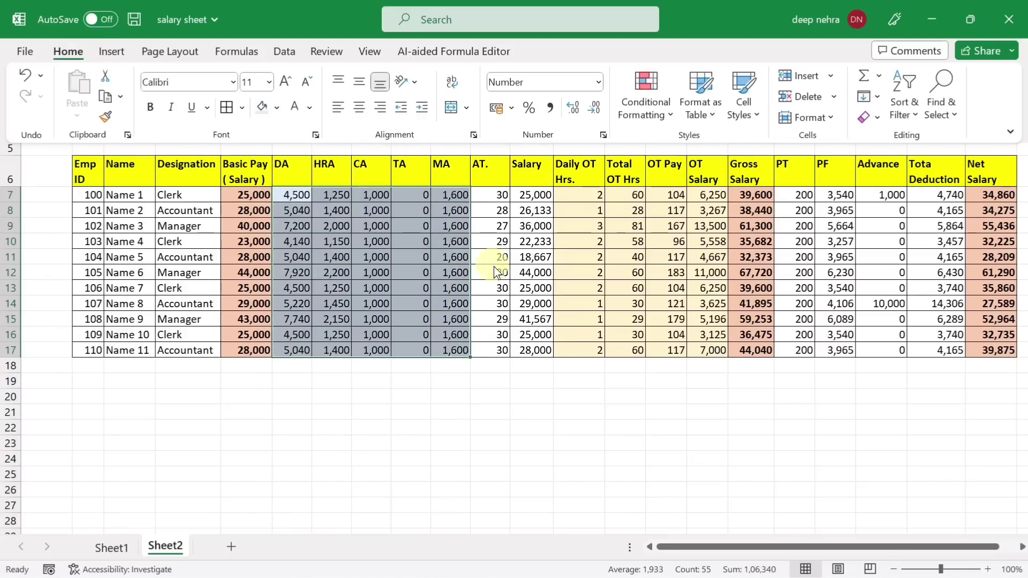
pyautogui.click(837, 272)
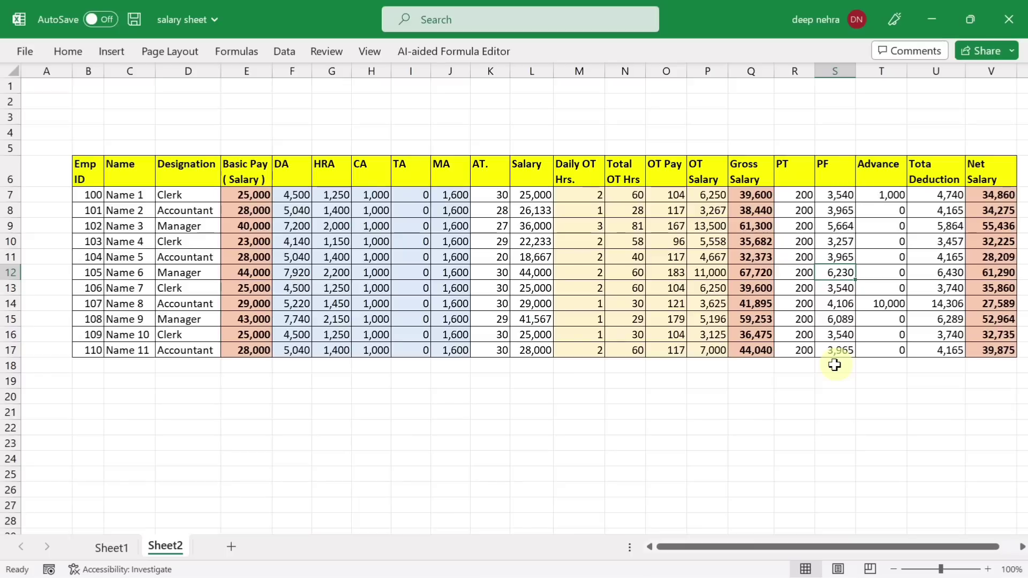
# Step: Merge B2:V4 above the table into one cell without centering and fill it with a medium-light blue
pyautogui.moveTo(93, 109); pyautogui.dragTo(981, 138)
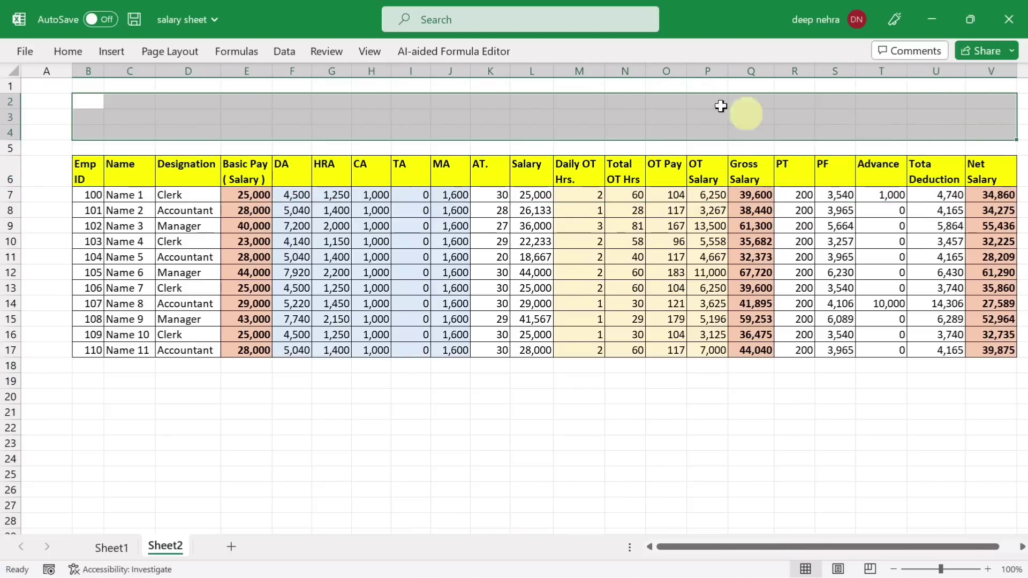
pyautogui.click(68, 52)
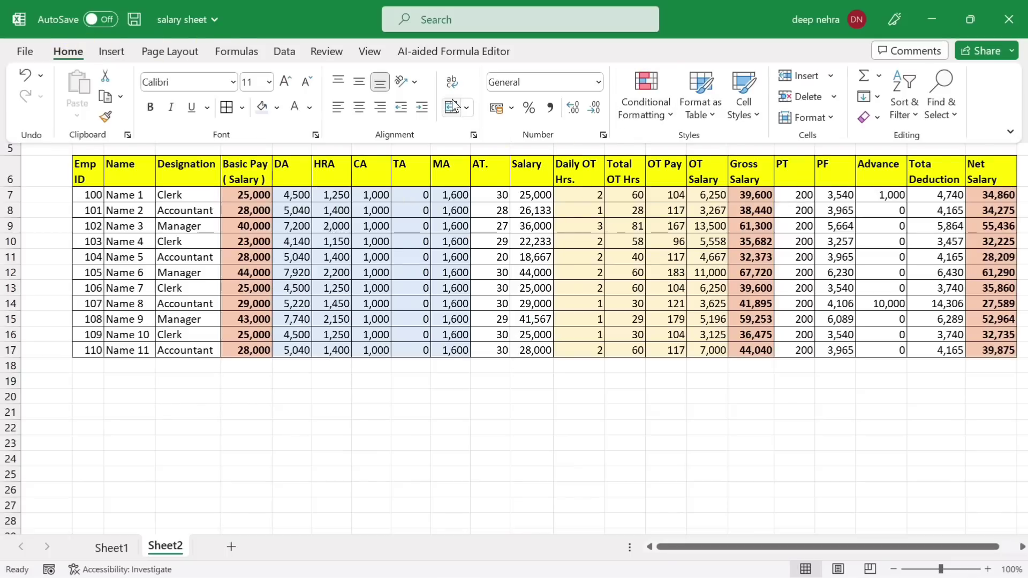
pyautogui.click(465, 107)
pyautogui.click(502, 183)
pyautogui.click(276, 108)
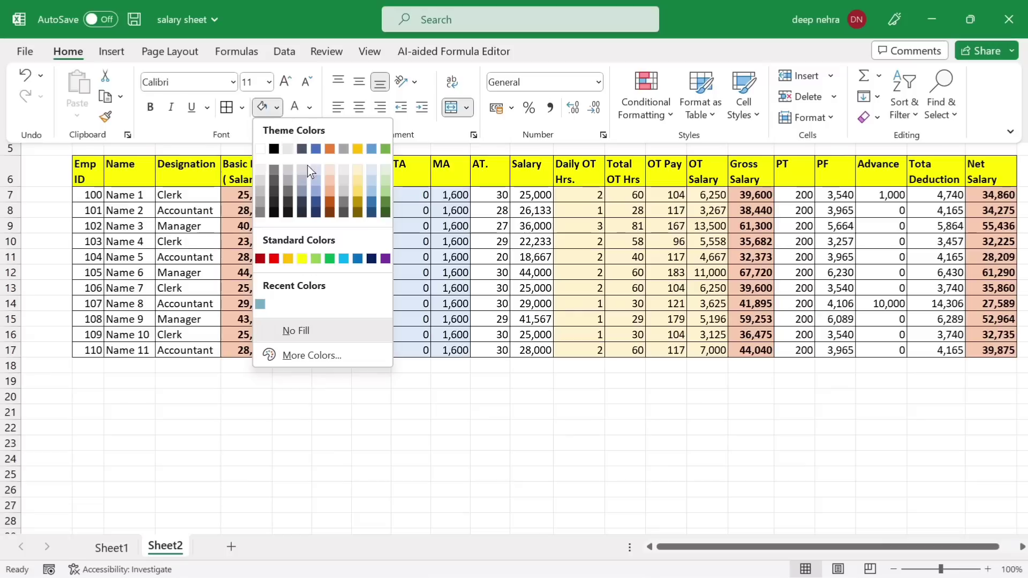
pyautogui.click(319, 190)
pyautogui.click(426, 226)
pyautogui.hotkey('ctrl', 'F1')
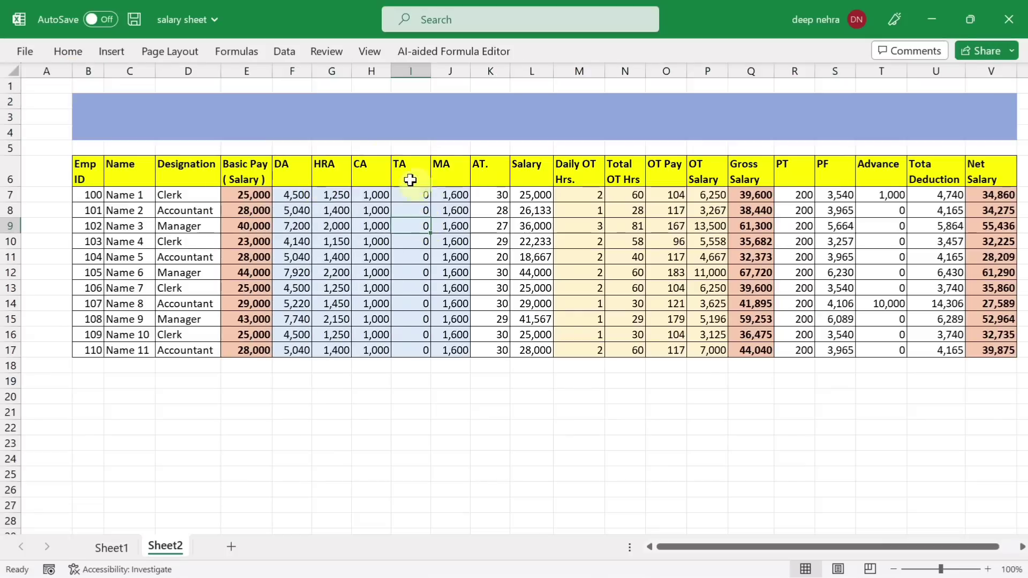
# Step: Enter the title SALARY SHEET 2023 in the merged banner above the table and narrow column A
pyautogui.click(314, 119)
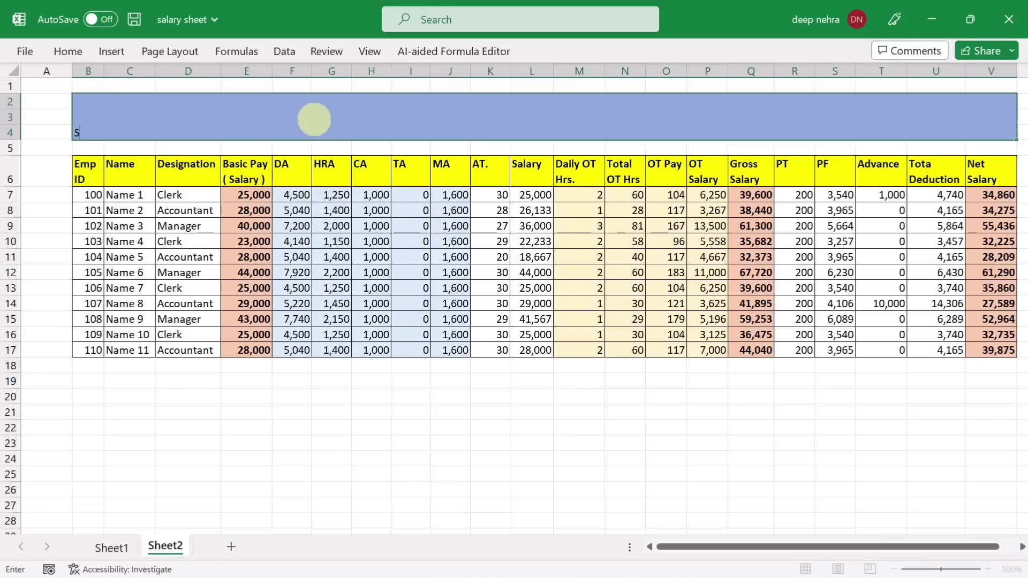
pyautogui.write('SALARY SHEET 2023')
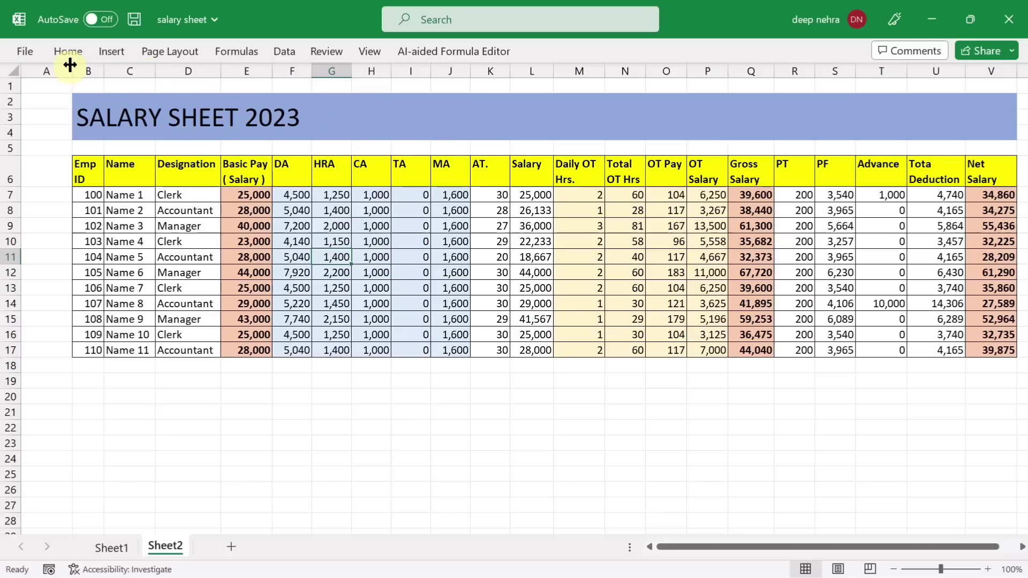
pyautogui.moveTo(70, 64); pyautogui.dragTo(36, 68)
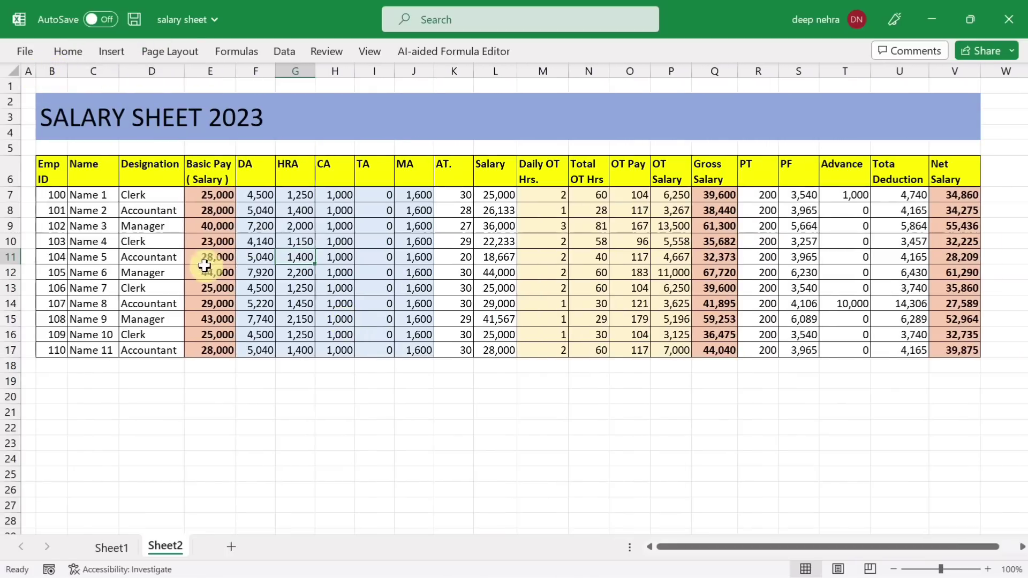
pyautogui.click(64, 87)
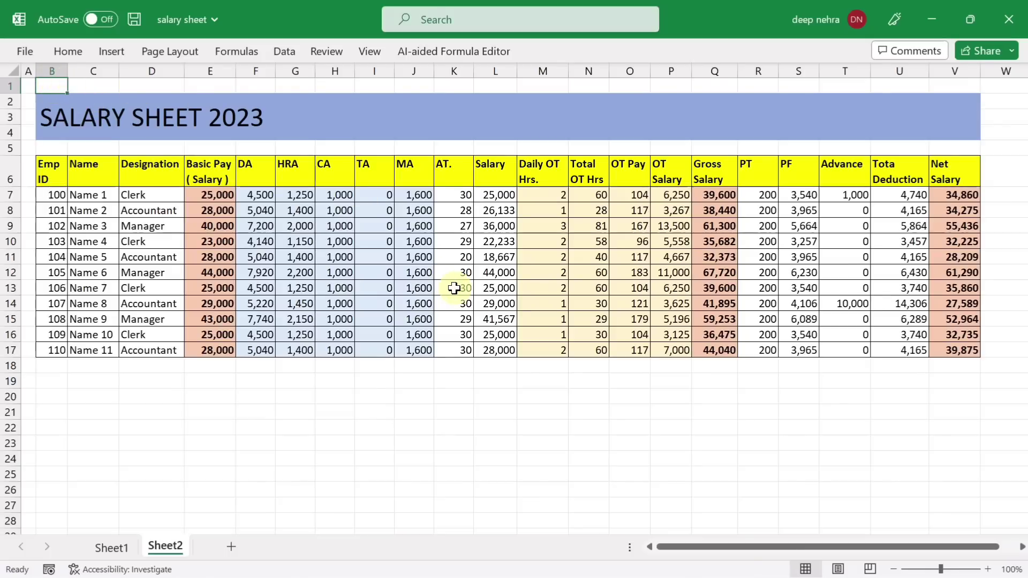
# Step: Count the employee names in B1 above the banner with =COUNTA(C7:C17)
pyautogui.write('=counta')
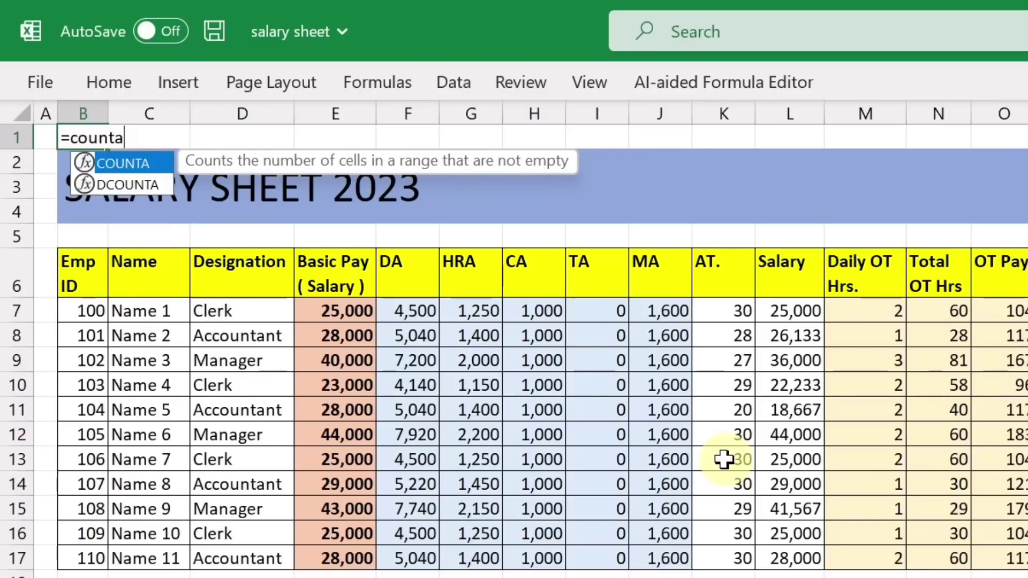
pyautogui.press('Tab')
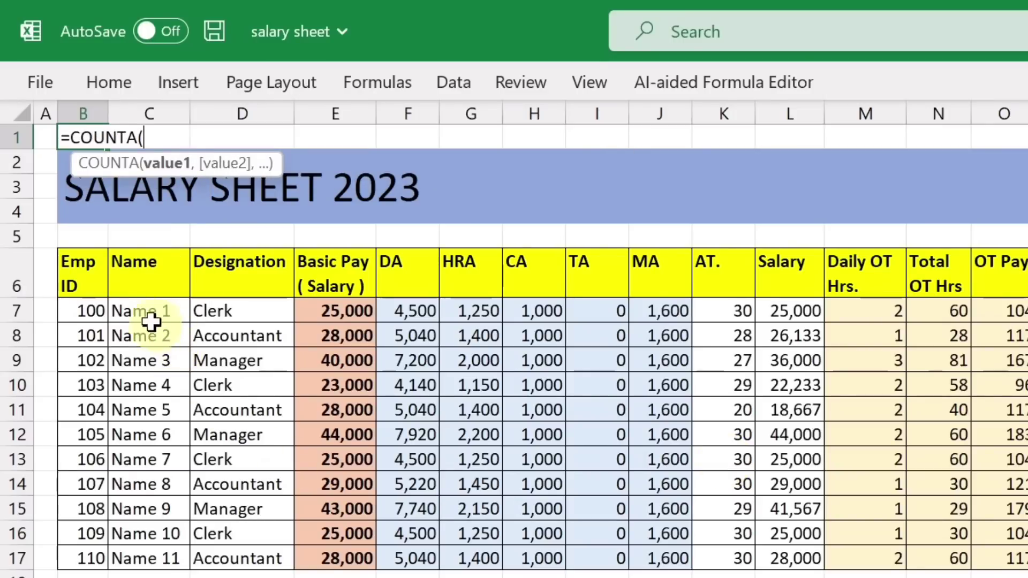
pyautogui.moveTo(151, 322); pyautogui.dragTo(142, 548)
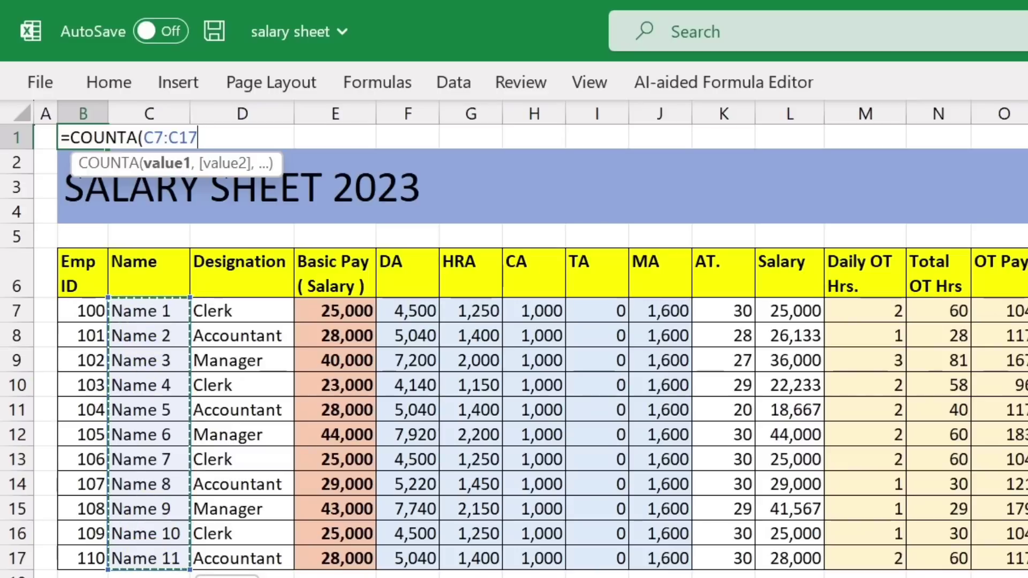
pyautogui.press('Return')
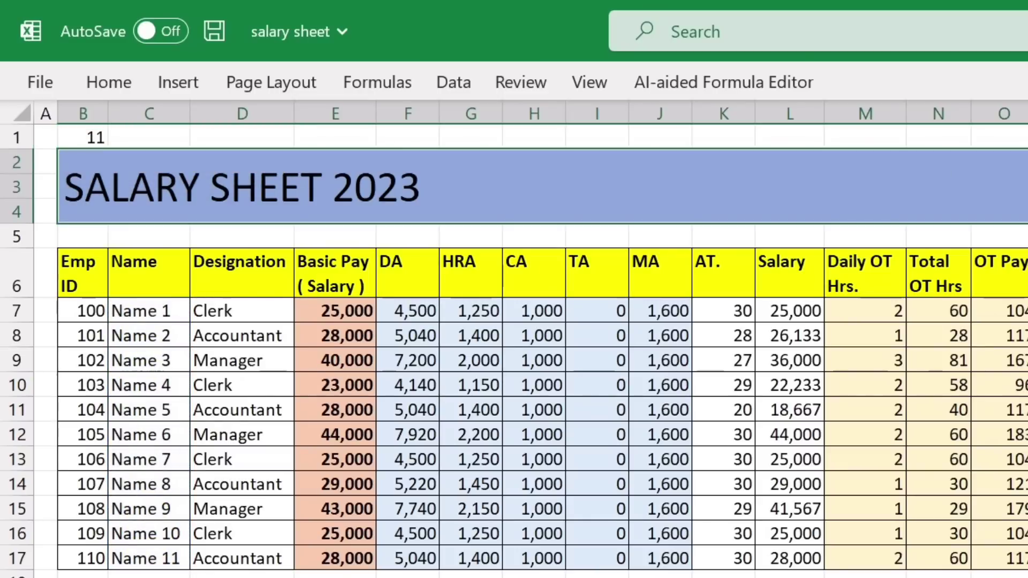
pyautogui.click(90, 141)
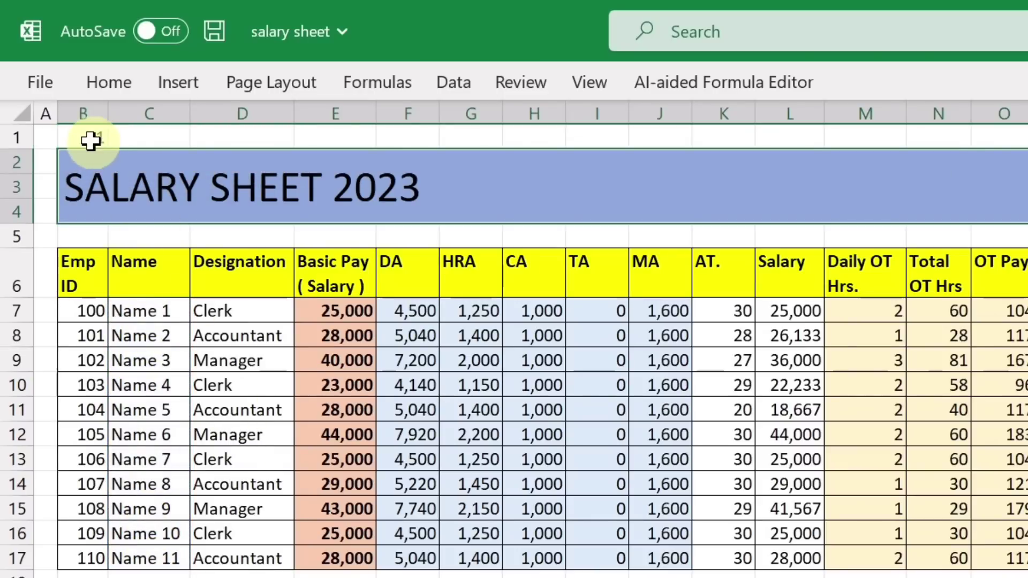
# Step: Total the OT Salary column in C1 with =SUM(P7:P17)
pyautogui.click(161, 134)
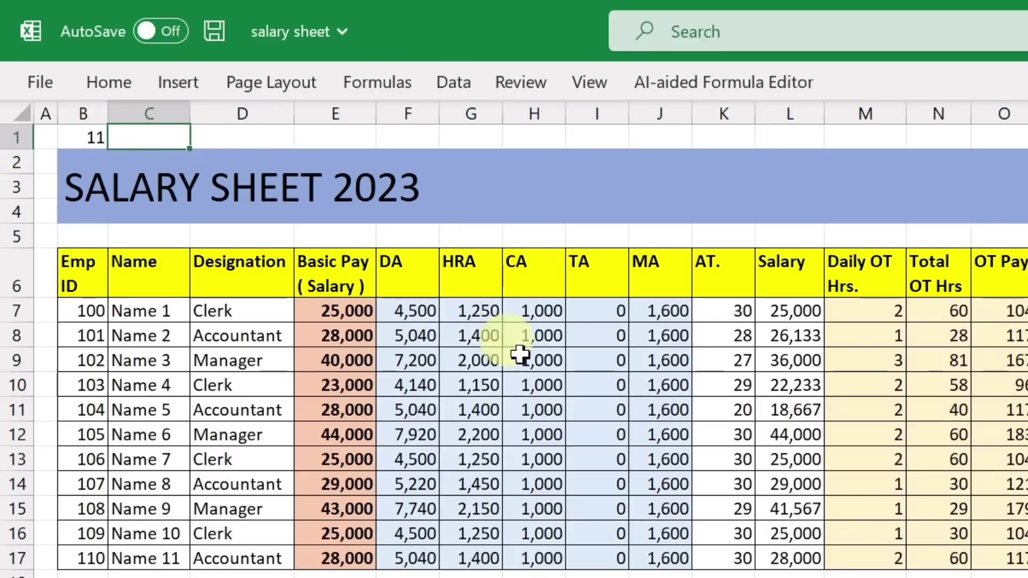
pyautogui.write('=su')
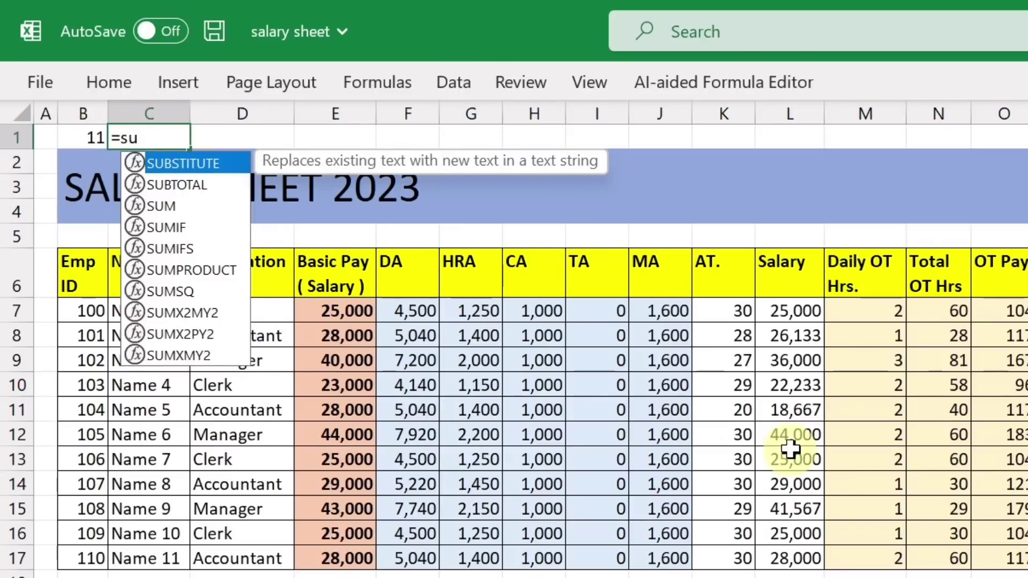
pyautogui.write('m(')
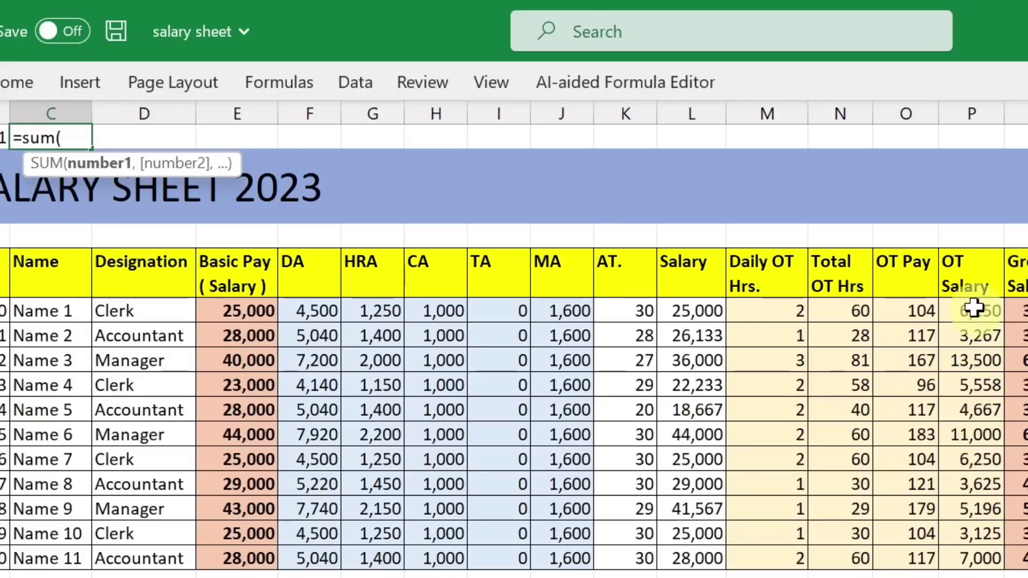
pyautogui.moveTo(975, 308); pyautogui.dragTo(978, 561)
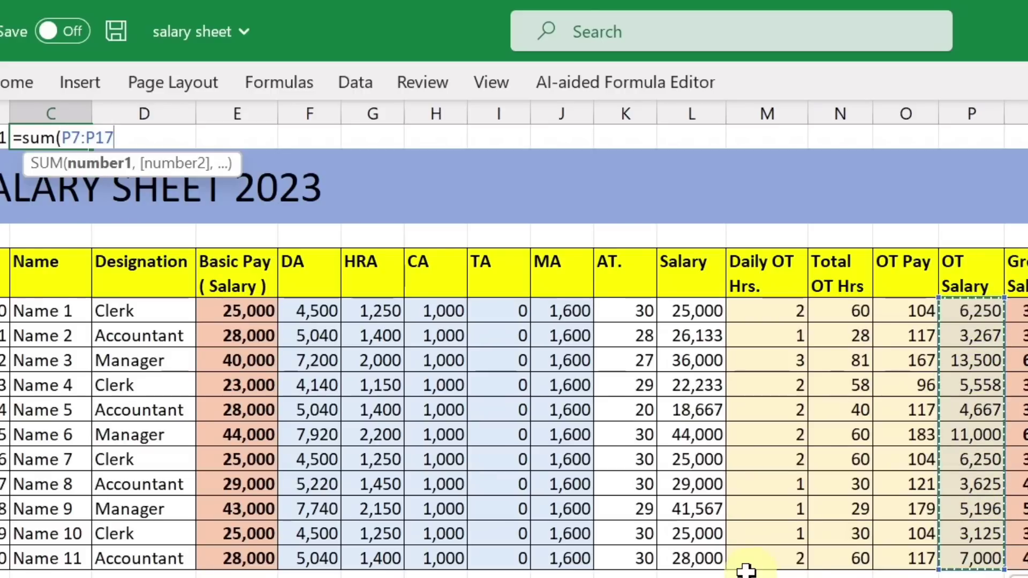
pyautogui.press('Return')
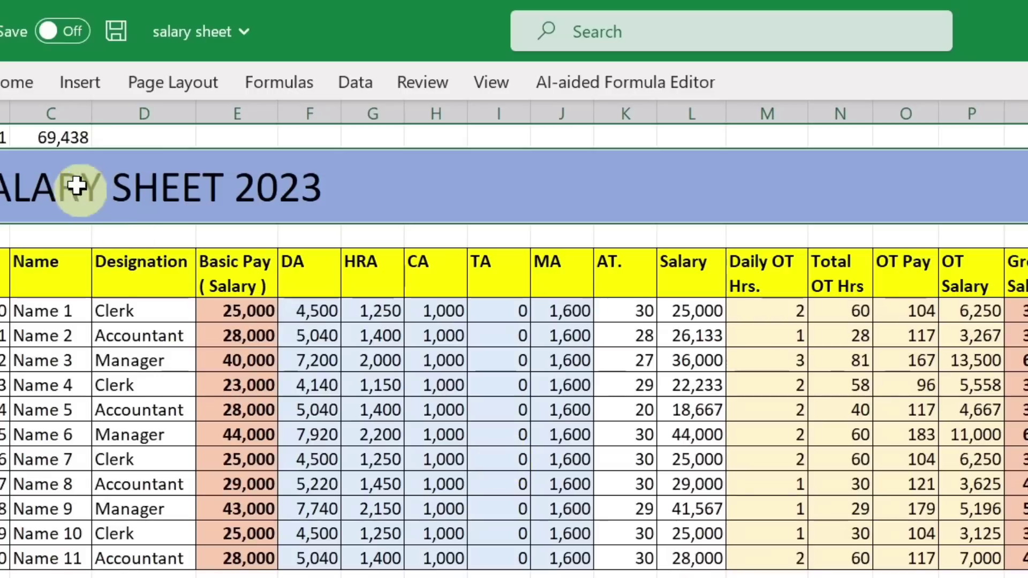
# Step: Total the Net Salary column in D1 with =SUM(V7:V17)
pyautogui.click(163, 139)
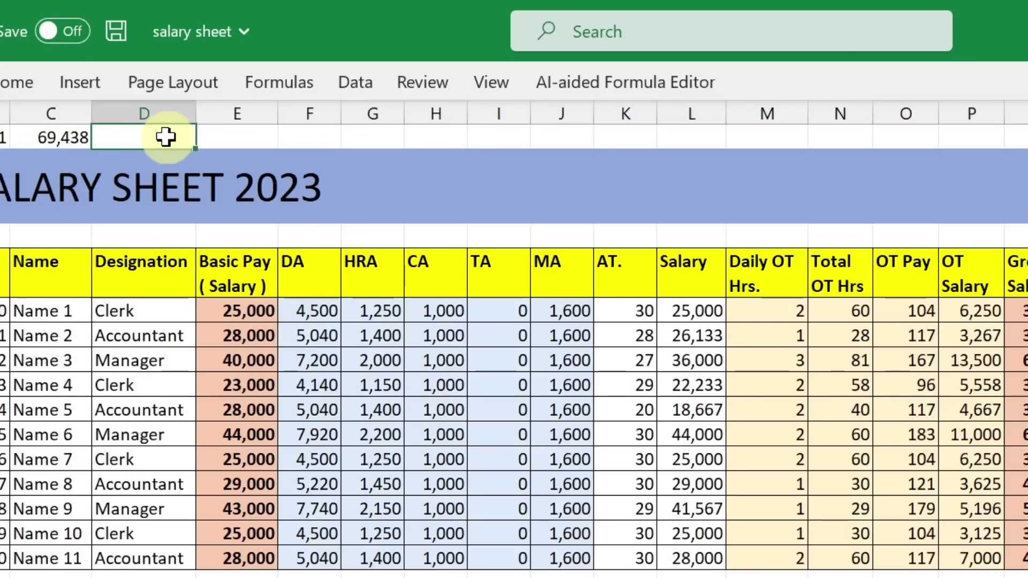
pyautogui.write('=')
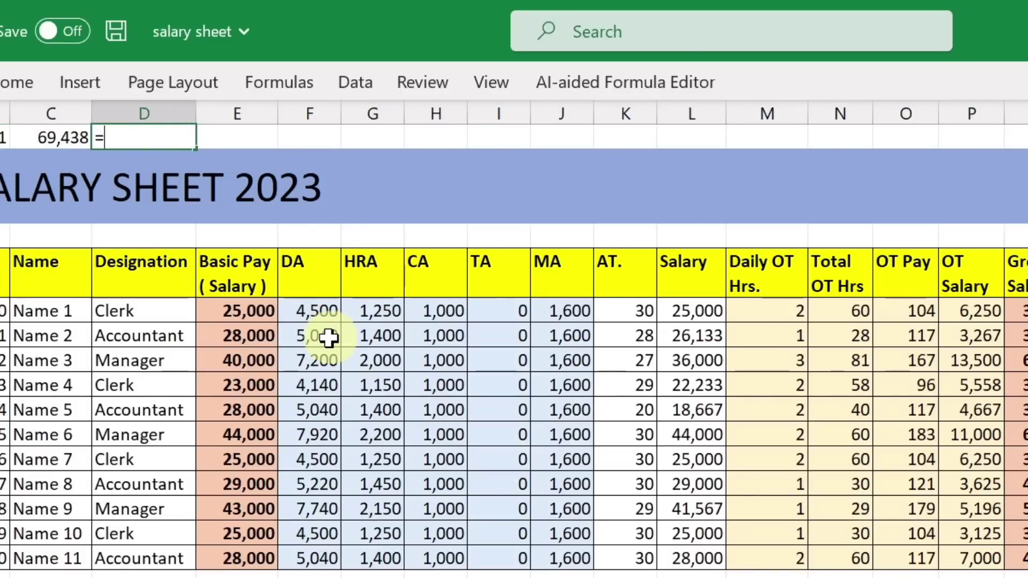
pyautogui.write('sum(')
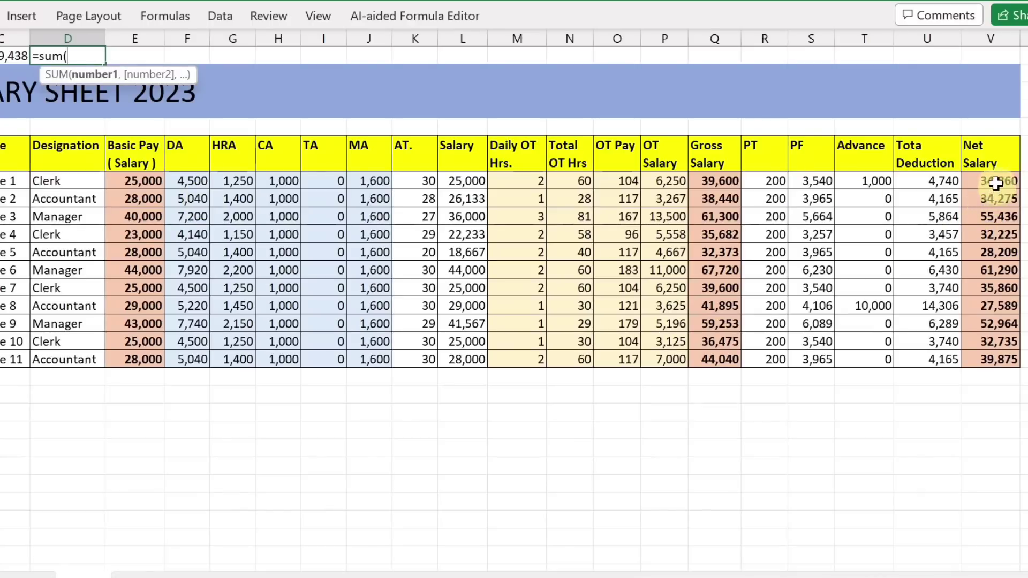
pyautogui.moveTo(997, 184); pyautogui.dragTo(998, 362)
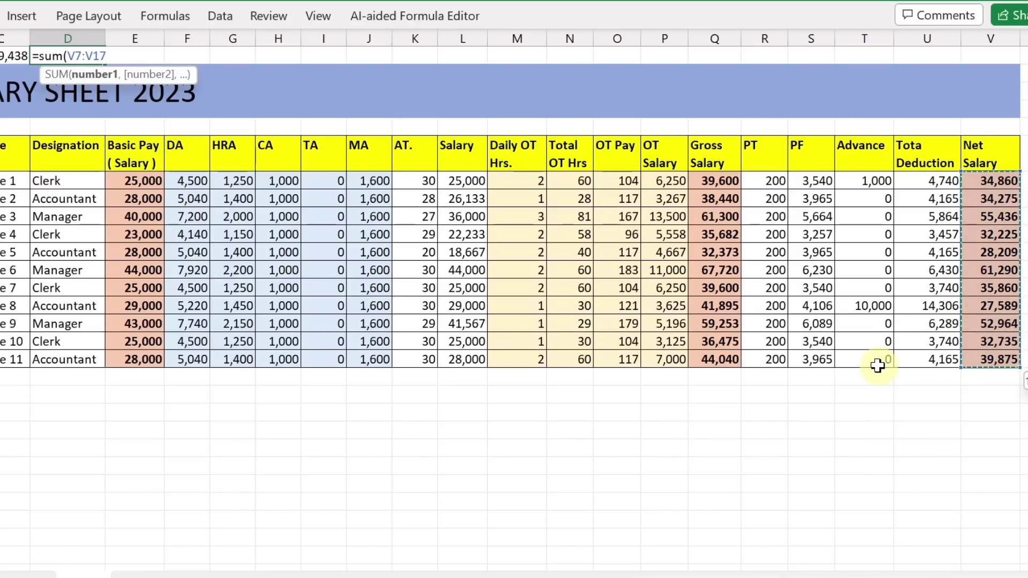
pyautogui.press('Return')
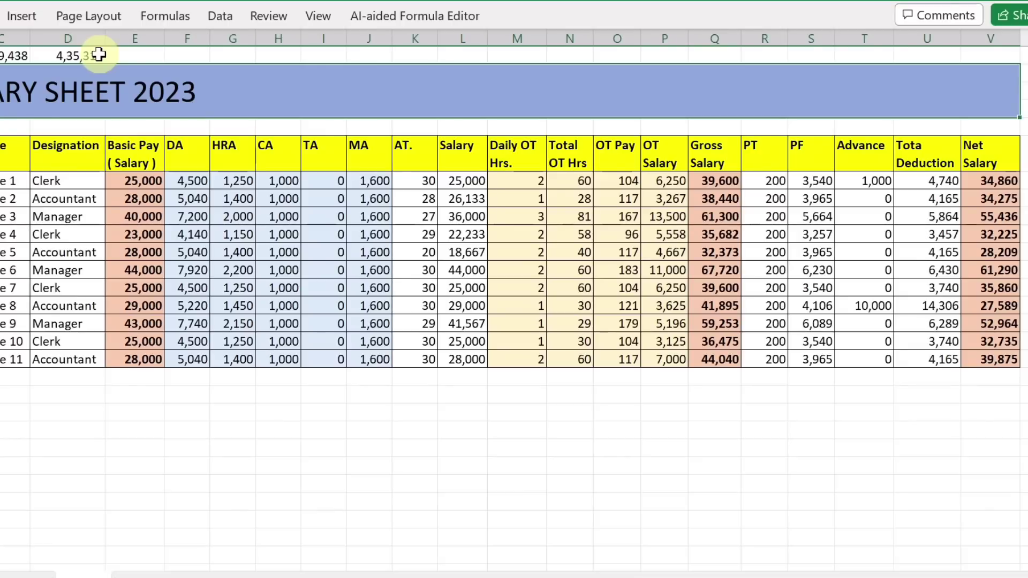
# Step: Draw a black rectangle in the banner above columns T to V and place two copies in a row before it
pyautogui.click(16, 16)
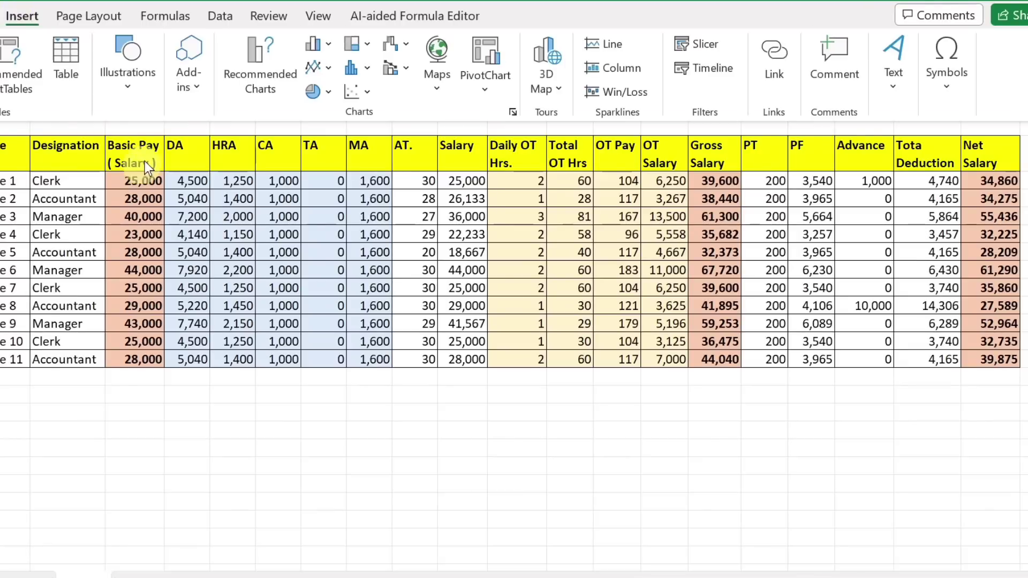
pyautogui.click(131, 80)
pyautogui.click(167, 174)
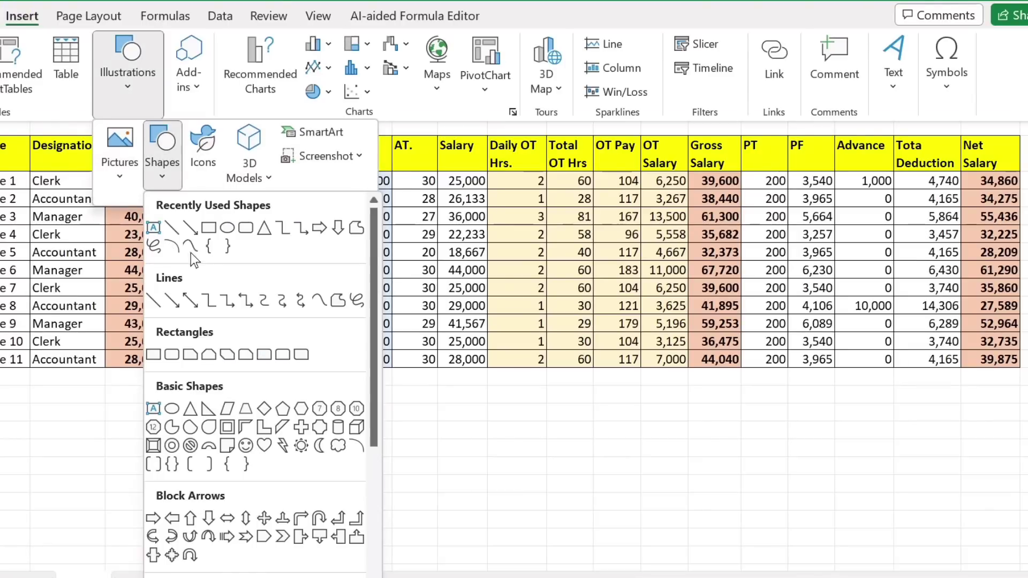
pyautogui.click(211, 228)
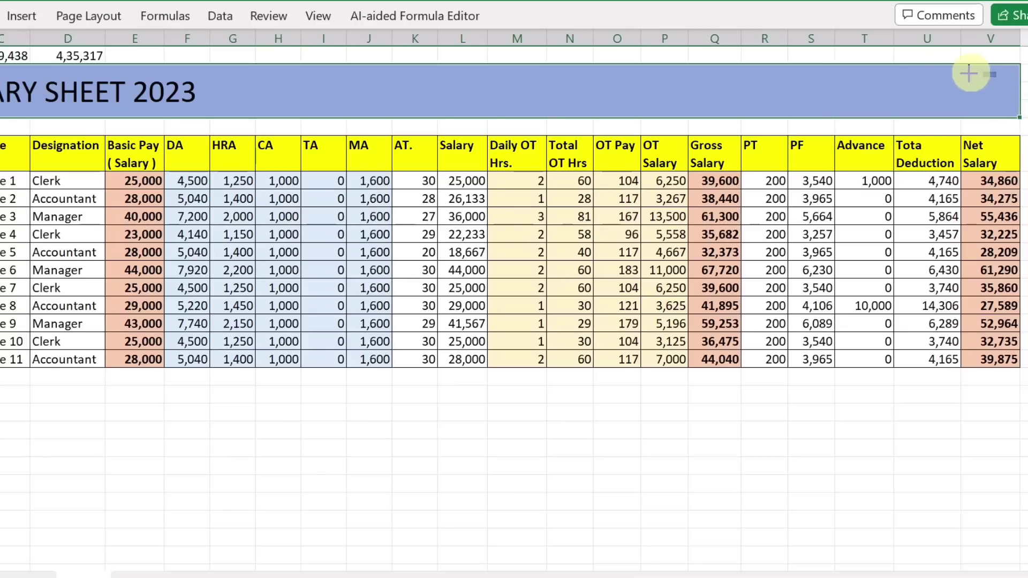
pyautogui.moveTo(996, 72); pyautogui.dragTo(829, 113)
pyautogui.moveTo(829, 113); pyautogui.dragTo(823, 112)
pyautogui.moveTo(866, 95); pyautogui.dragTo(519, 86)
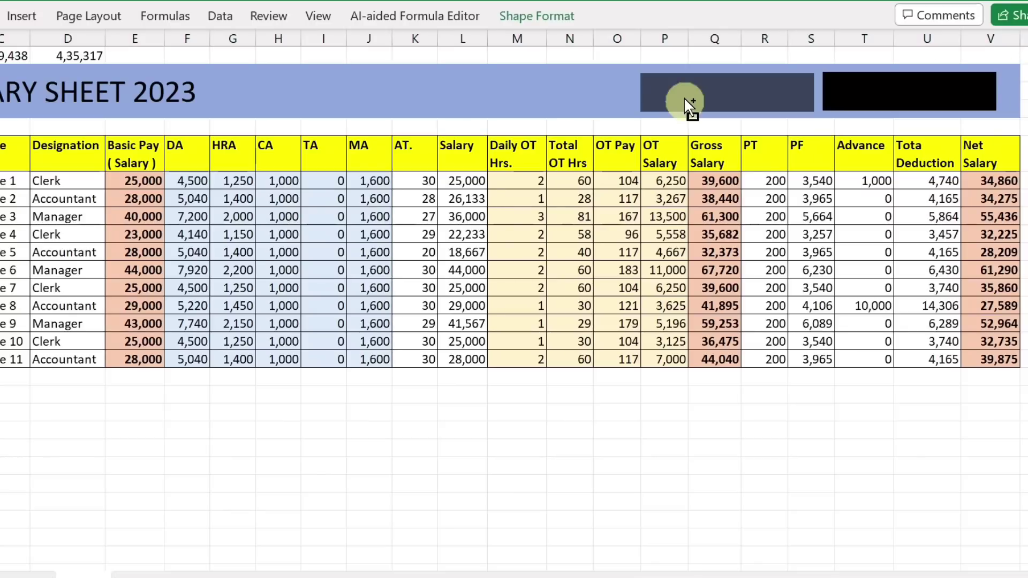
# Step: Label the three black rectangles in the banner, in order, Total Employe, Total OT Amount and Total NET Amount
pyautogui.click(895, 107)
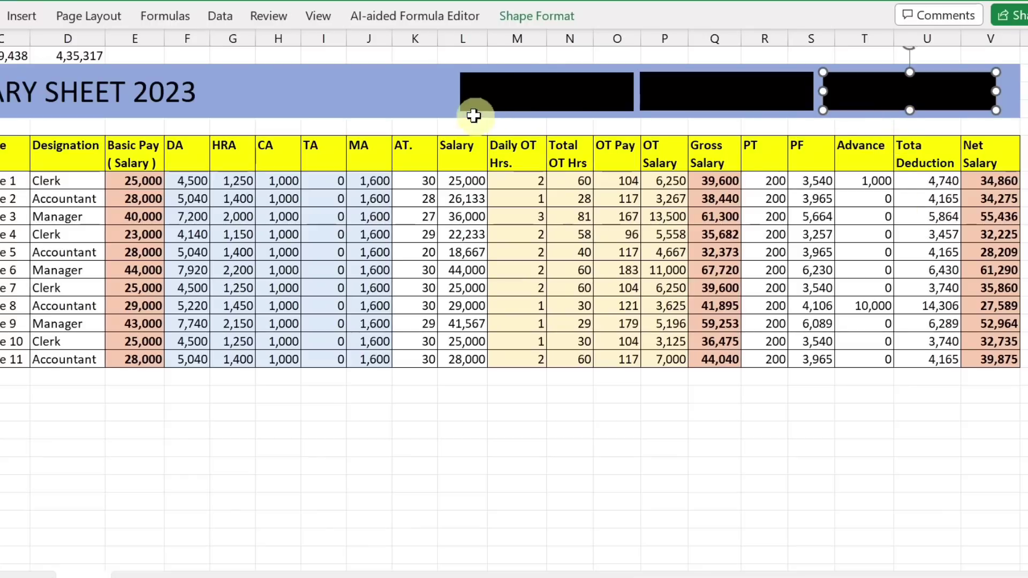
pyautogui.click(519, 106)
pyautogui.write('T')
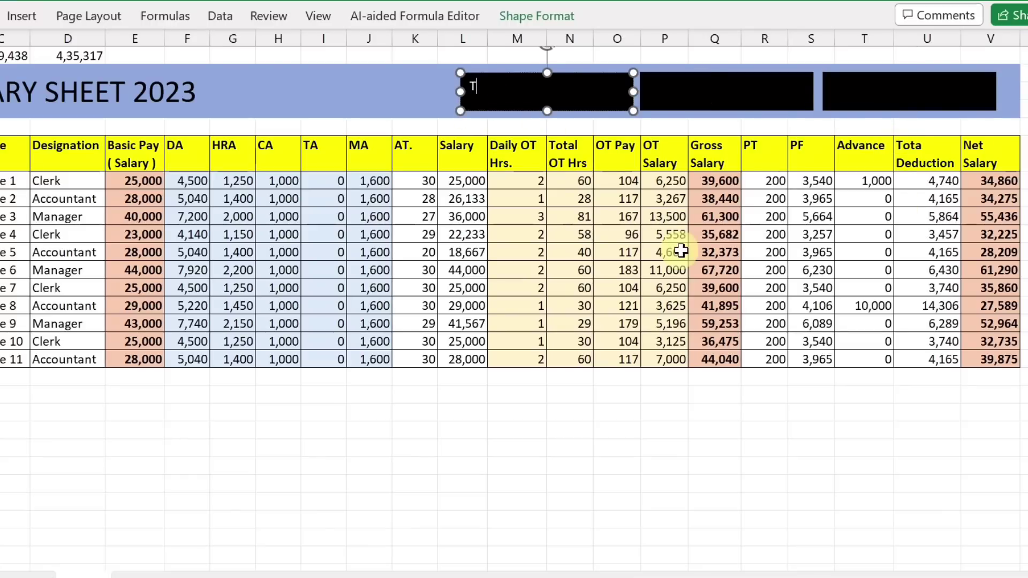
pyautogui.write('otal Employe')
pyautogui.click(700, 88)
pyautogui.write('Total OT Amount')
pyautogui.click(888, 88)
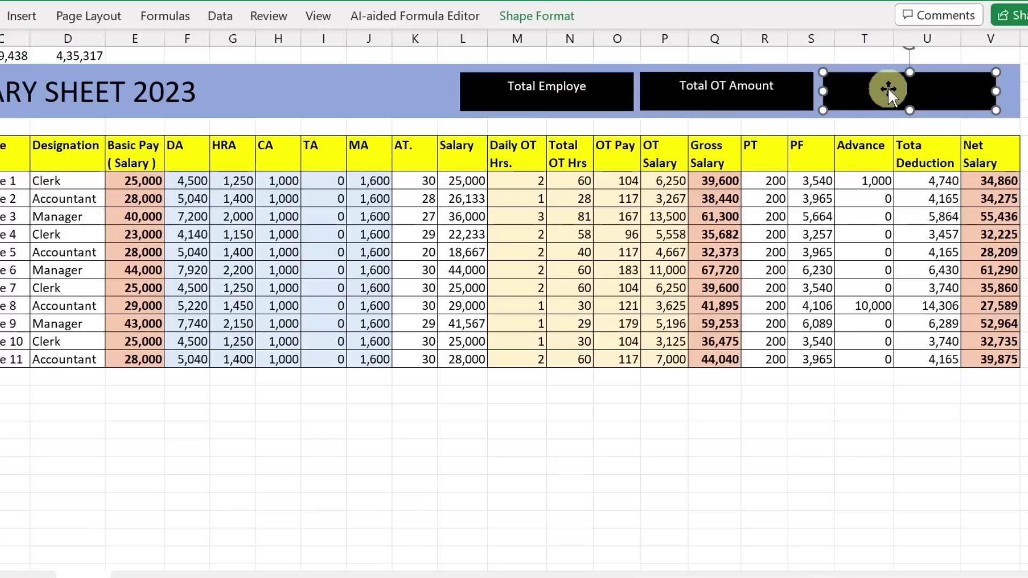
pyautogui.write('Total NET Amount')
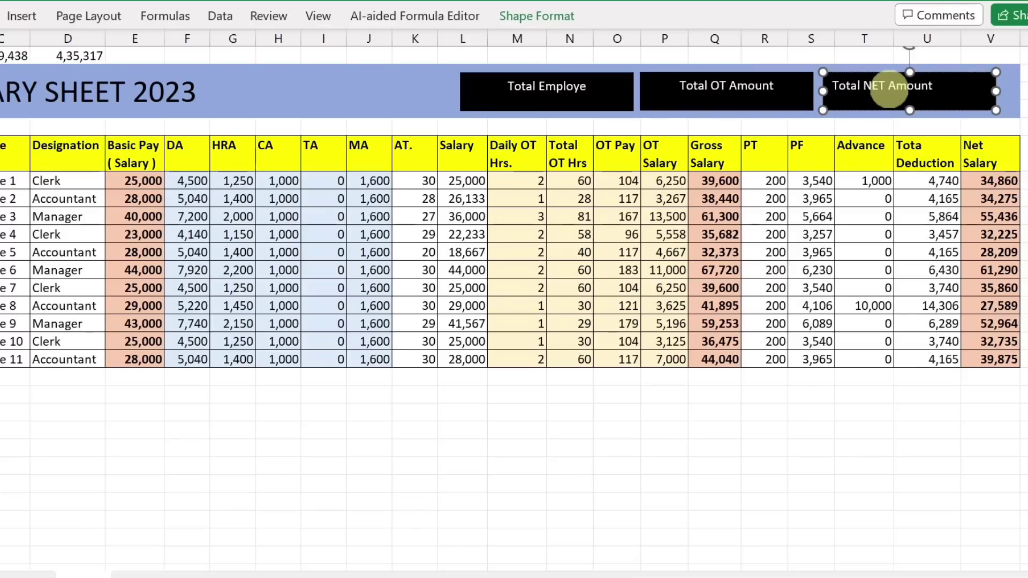
pyautogui.click(811, 252)
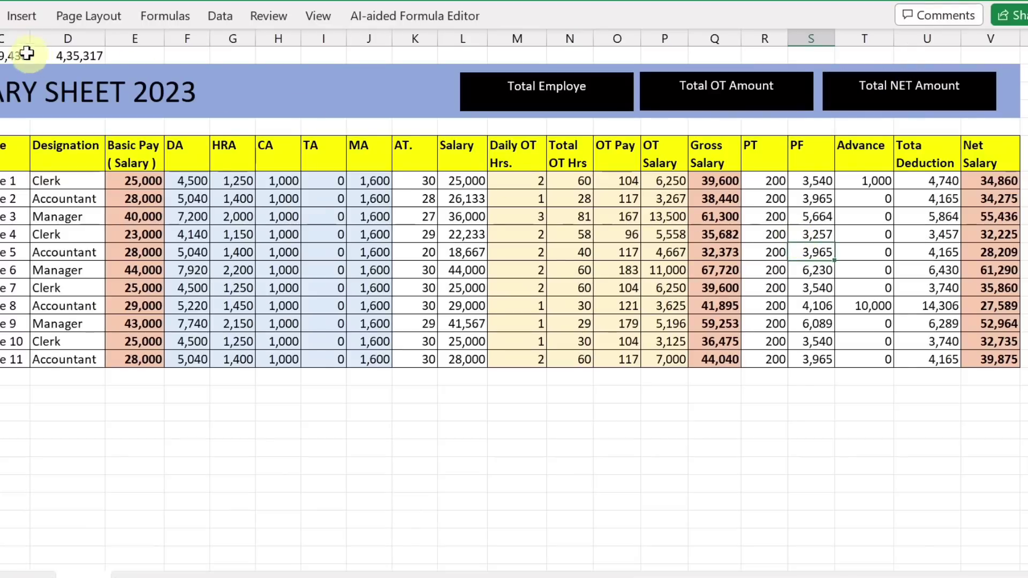
# Step: Draw a small rectangle in the banner above columns I to K, between the title and the Total Employe box
pyautogui.click(20, 17)
pyautogui.click(141, 102)
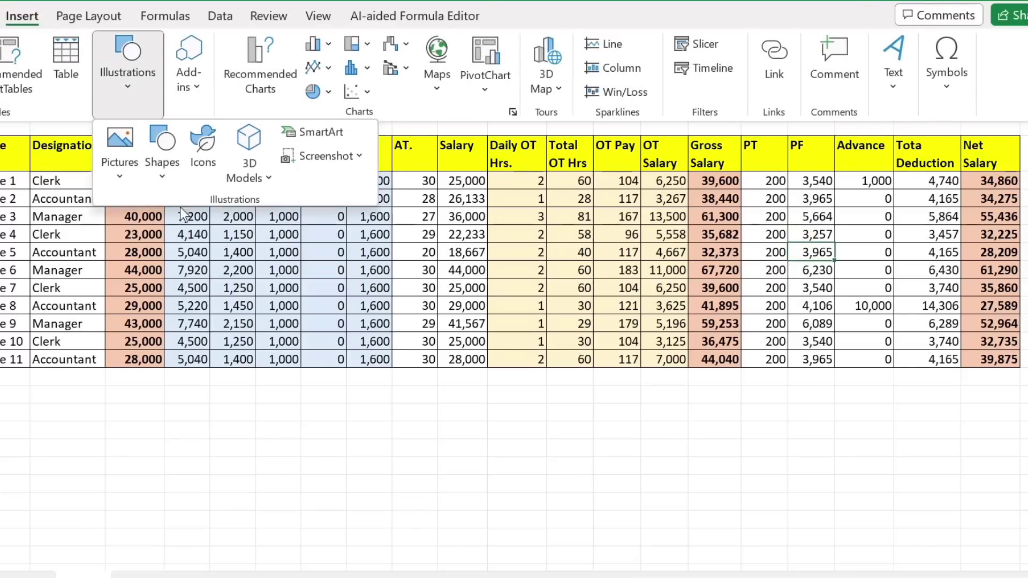
pyautogui.click(162, 185)
pyautogui.click(208, 258)
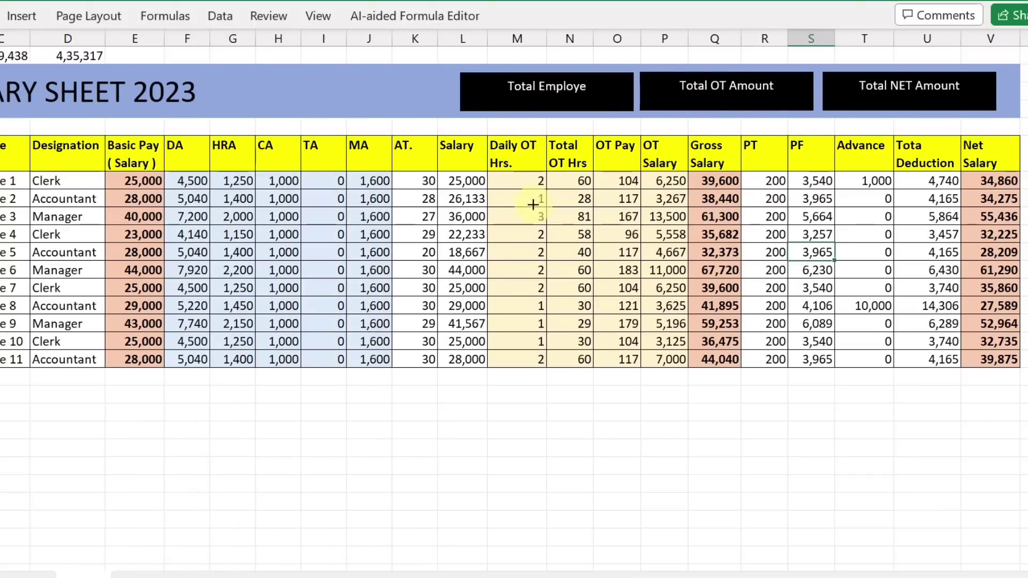
pyautogui.moveTo(318, 83); pyautogui.dragTo(413, 105)
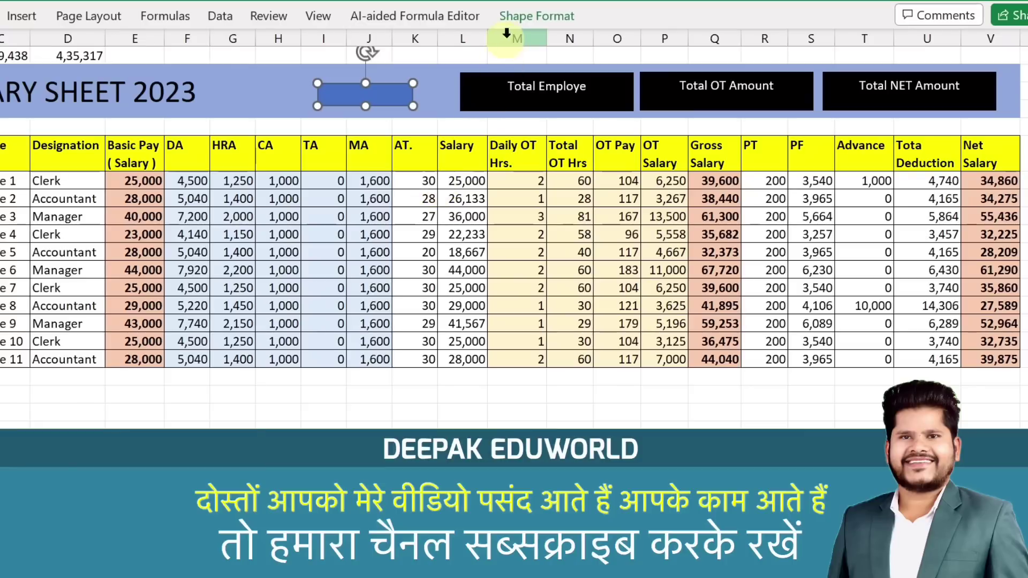
# Step: Show the formula bar and link the small rectangle's text to the employee count with =$B$1
pyautogui.click(317, 17)
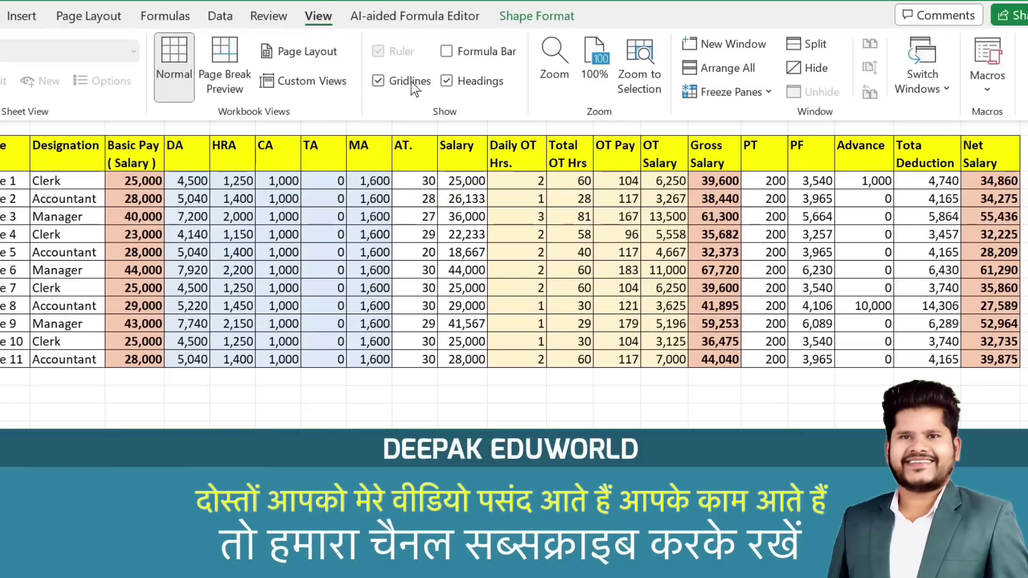
pyautogui.click(451, 51)
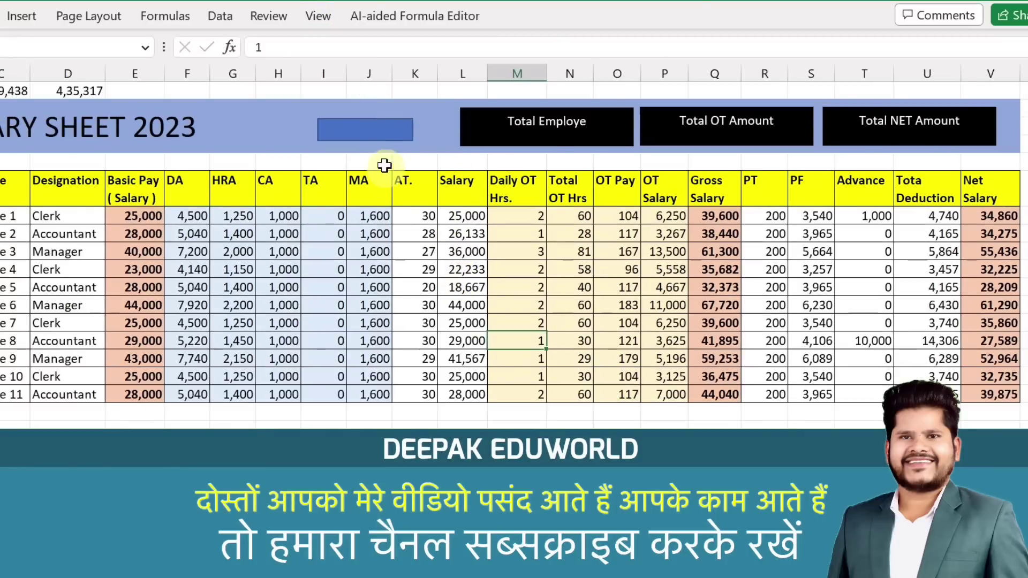
pyautogui.moveTo(387, 127); pyautogui.dragTo(390, 128)
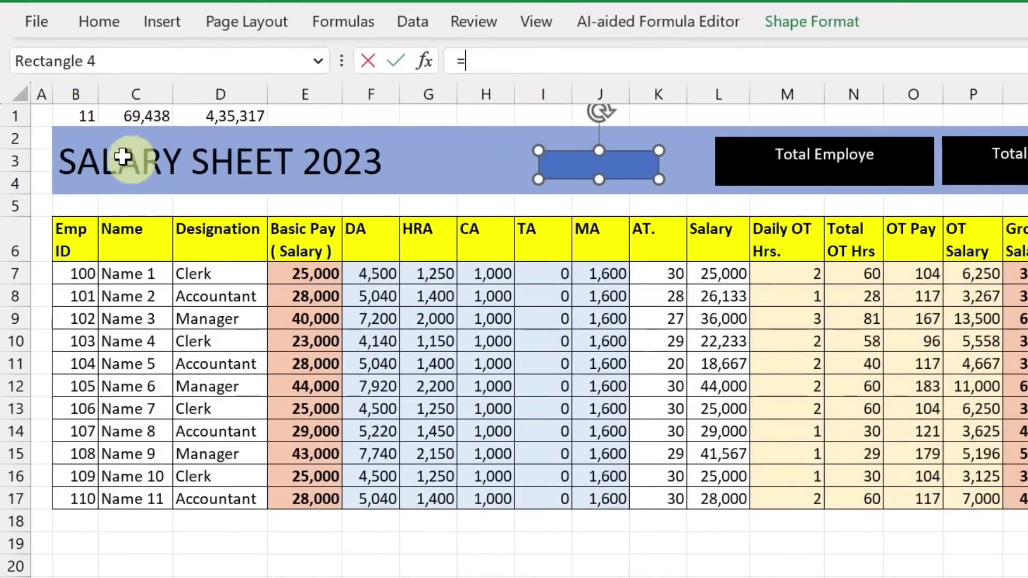
pyautogui.click(74, 115)
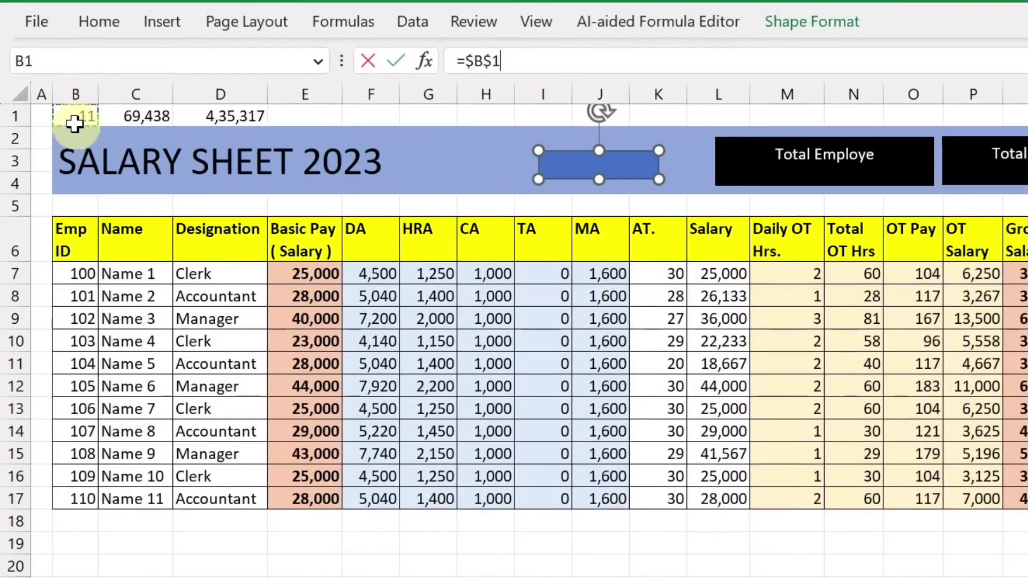
pyautogui.press('Return')
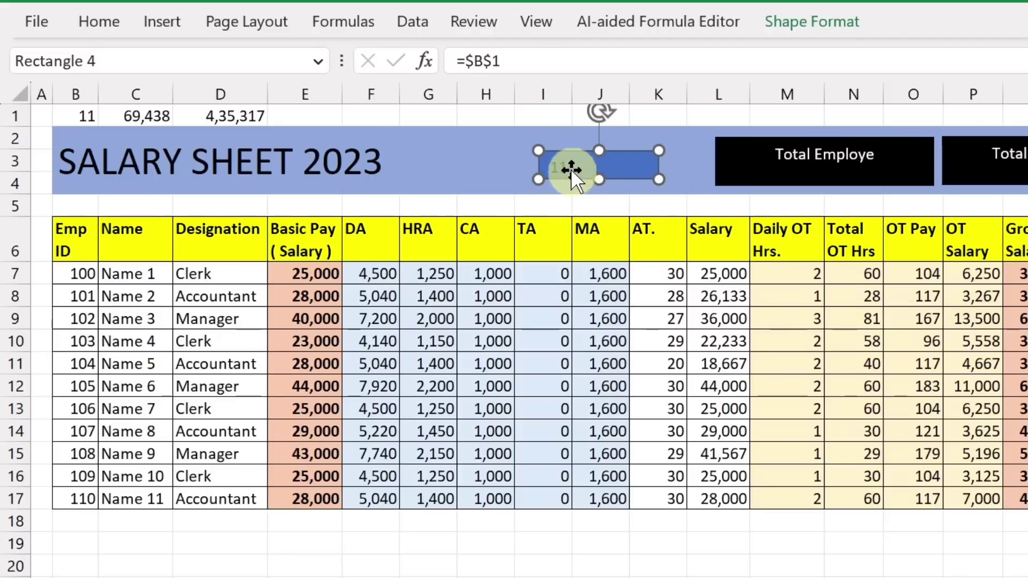
# Step: Remove the fill and the outline from the small rectangle linked to the employee count
pyautogui.click(812, 22)
pyautogui.click(602, 56)
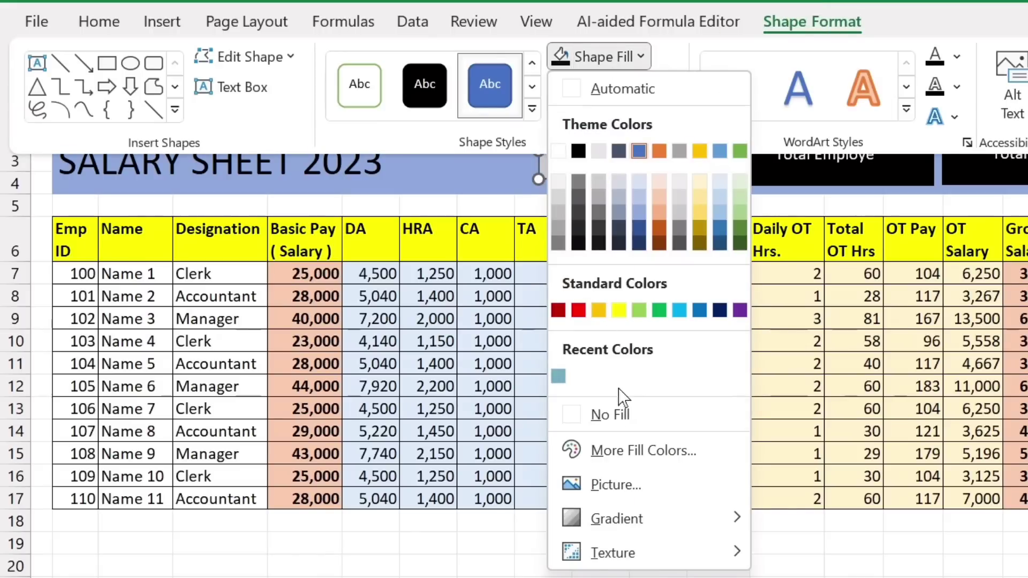
pyautogui.click(622, 416)
pyautogui.click(657, 87)
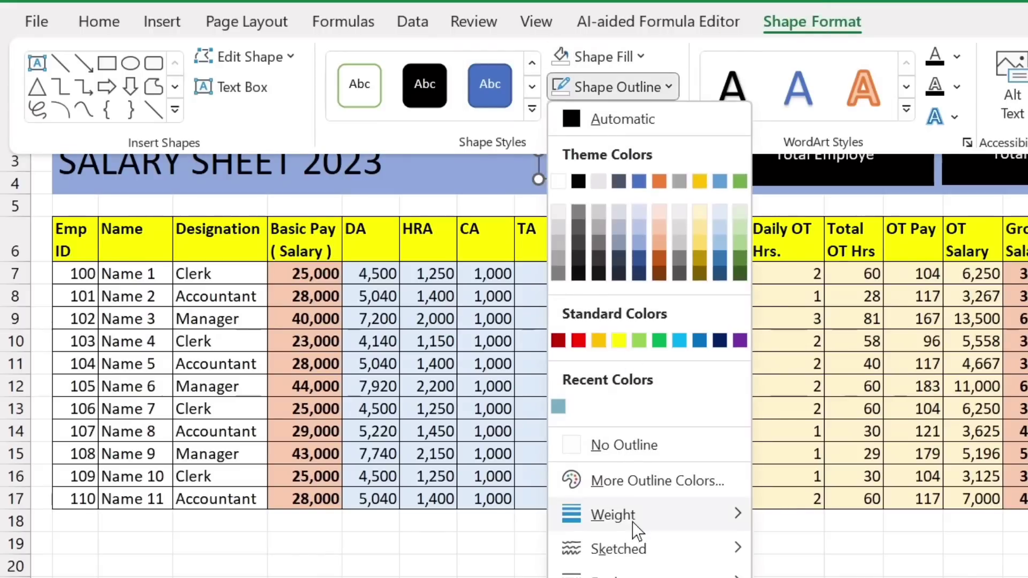
pyautogui.click(622, 450)
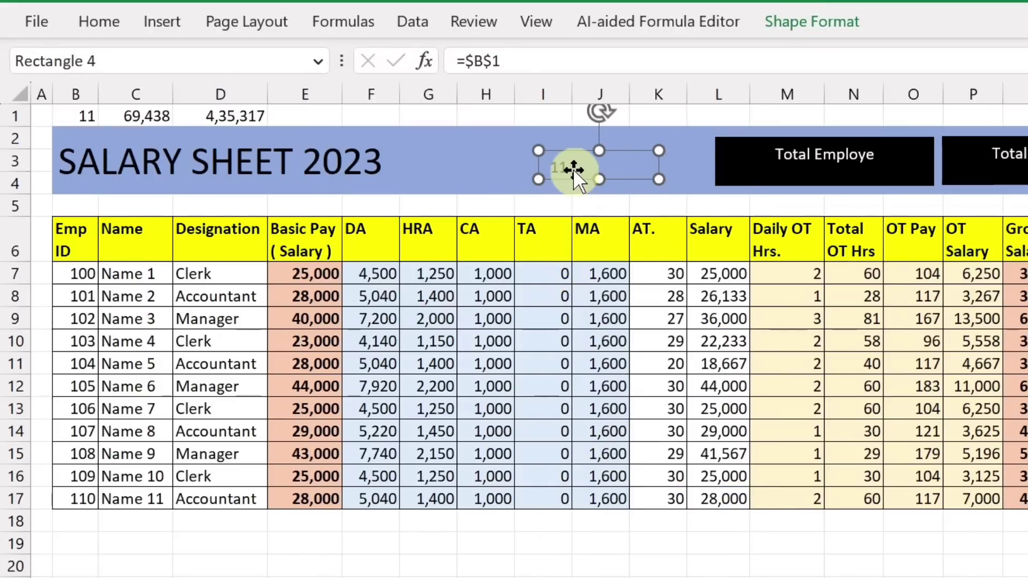
# Step: Duplicate the employee-count rectangle beside the banner title, and make the original's text yellow, bold and size 16
pyautogui.moveTo(573, 169); pyautogui.dragTo(470, 152)
pyautogui.click(584, 176)
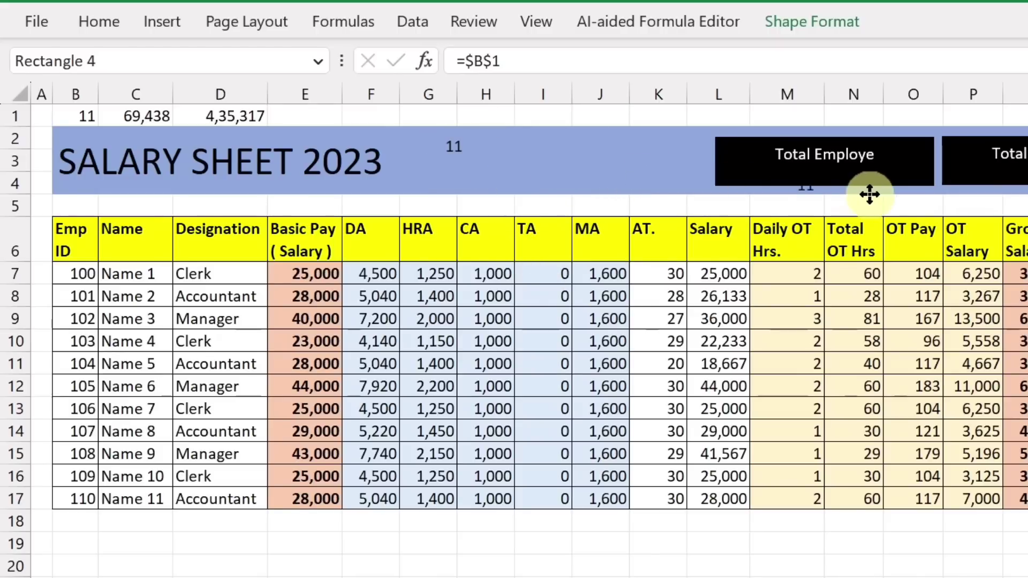
pyautogui.hotkey('alt', 'h')
pyautogui.press('f')
pyautogui.press('c')
pyautogui.click(504, 357)
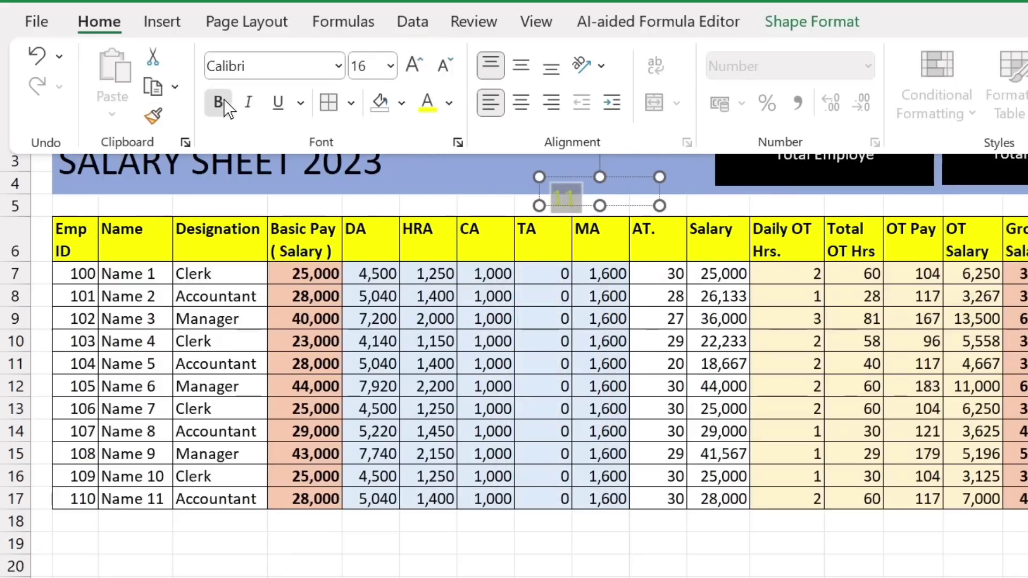
pyautogui.click(443, 70)
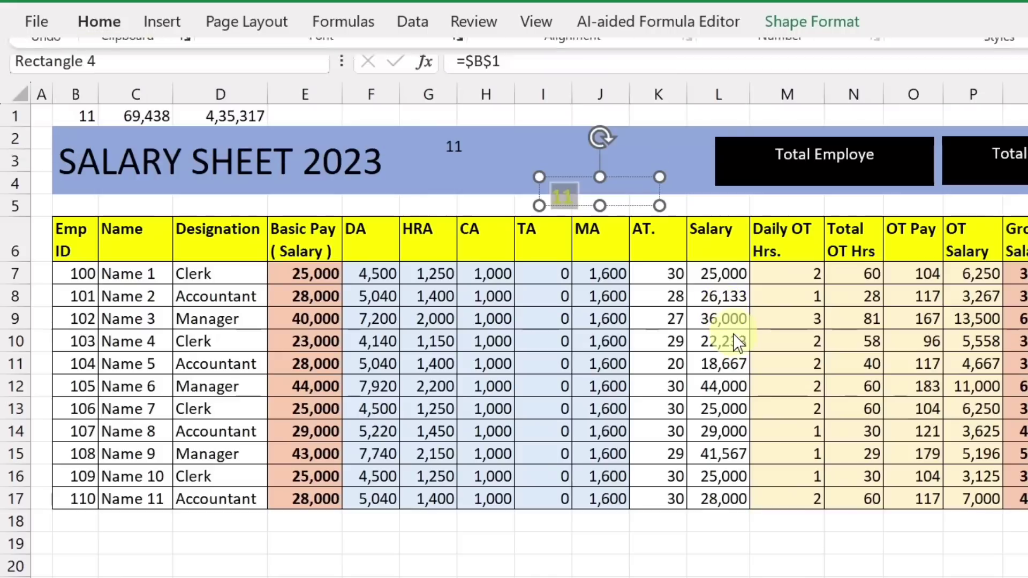
# Step: Move the formatted employee-count rectangle into the Total Employe box, directly under its label
pyautogui.click(587, 274)
pyautogui.click(582, 190)
pyautogui.moveTo(581, 191); pyautogui.dragTo(828, 169)
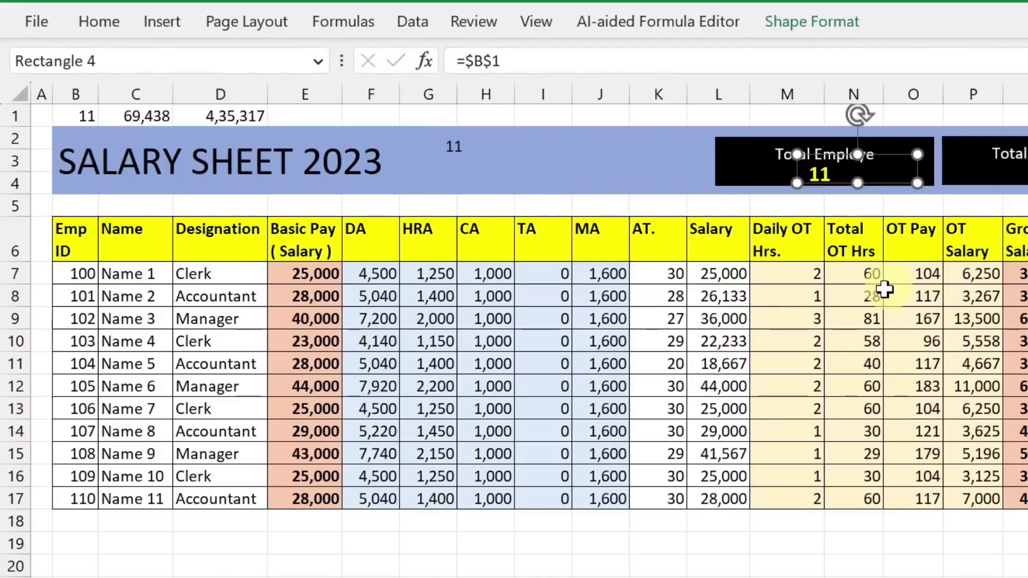
pyautogui.click(881, 292)
pyautogui.click(890, 153)
pyautogui.click(881, 289)
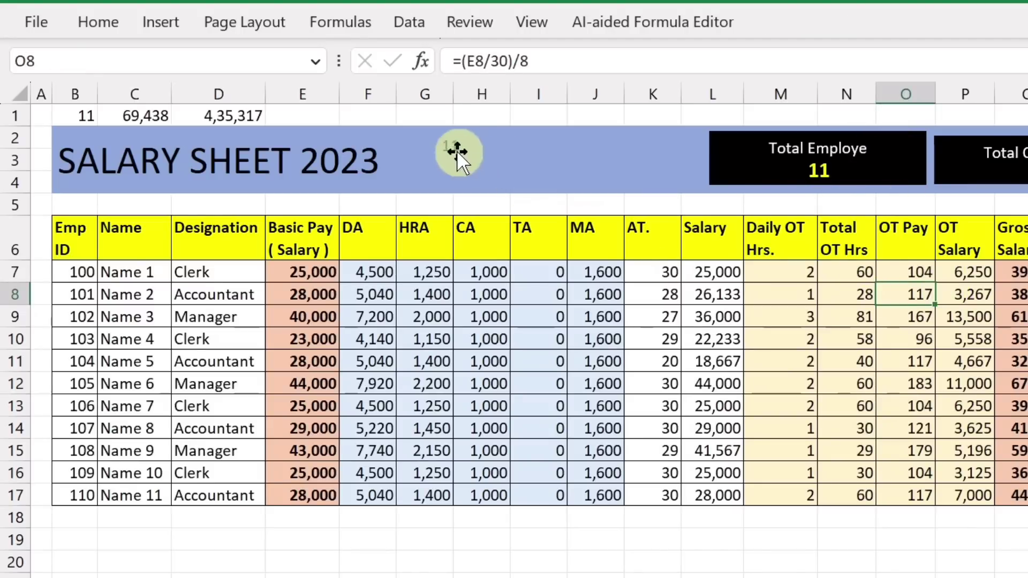
# Step: Move the duplicate rectangle above columns I to K and link its text to the OT total with =$C$1
pyautogui.click(471, 153)
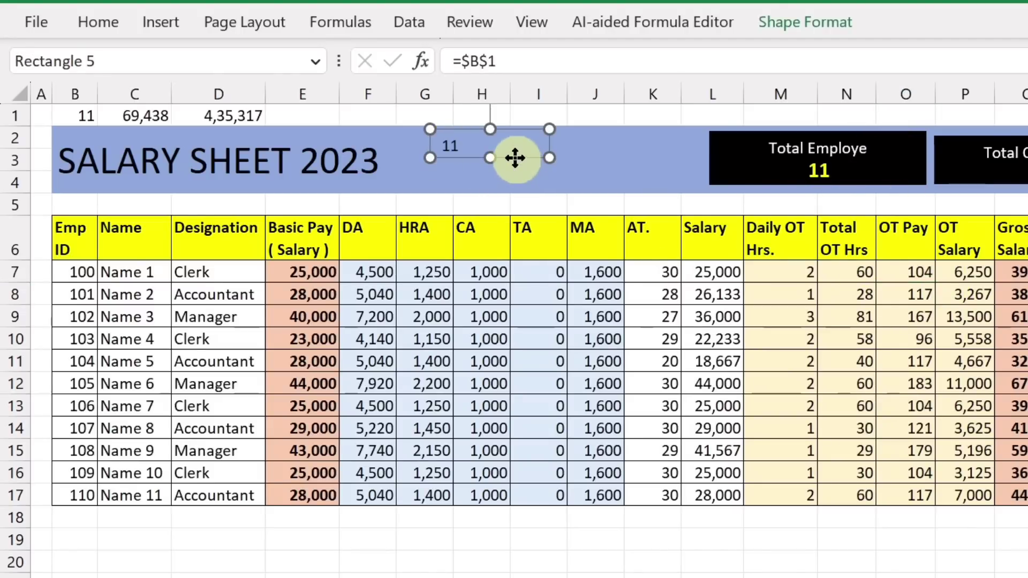
pyautogui.moveTo(515, 156); pyautogui.dragTo(617, 159)
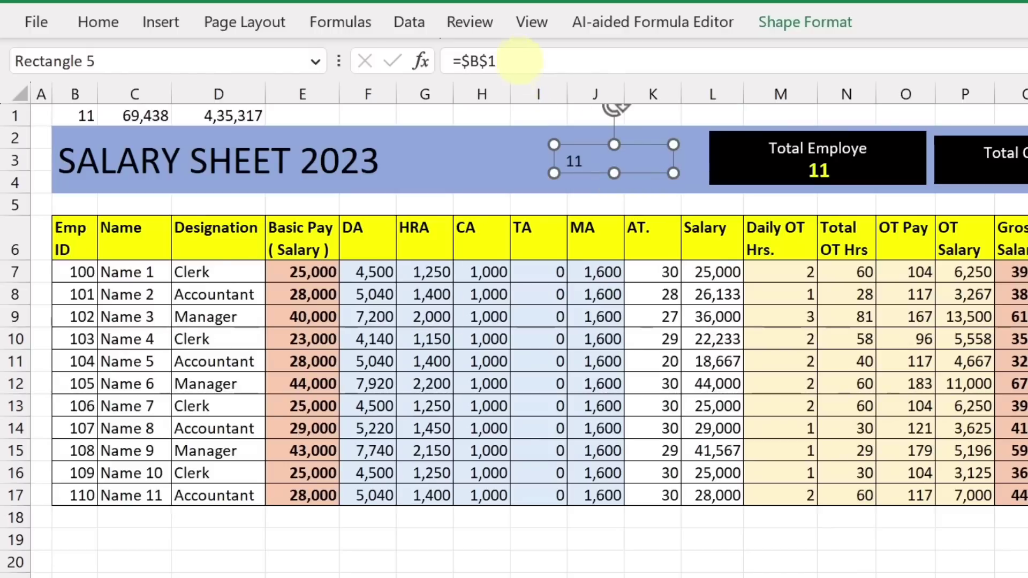
pyautogui.click(512, 62)
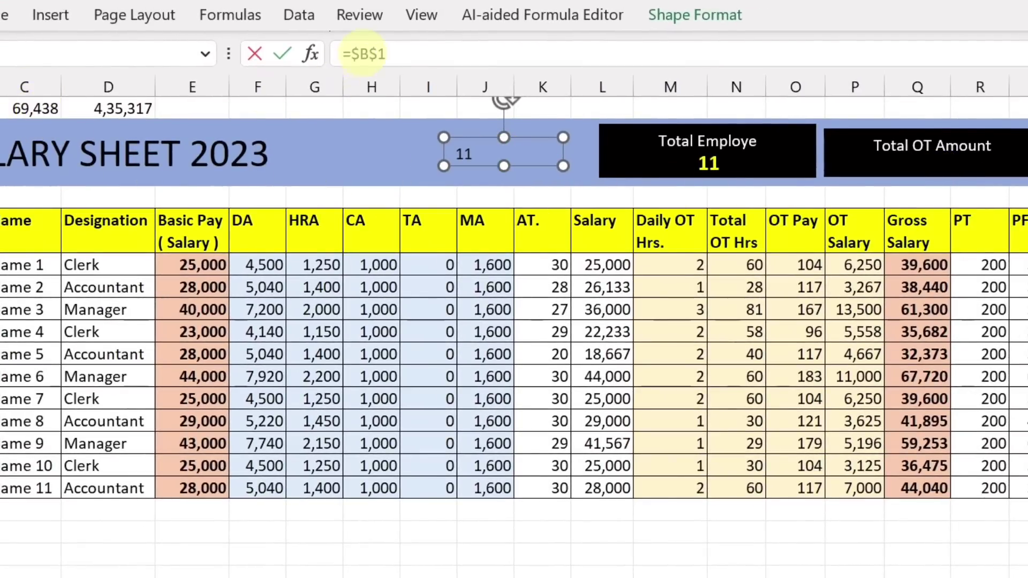
pyautogui.click(368, 53)
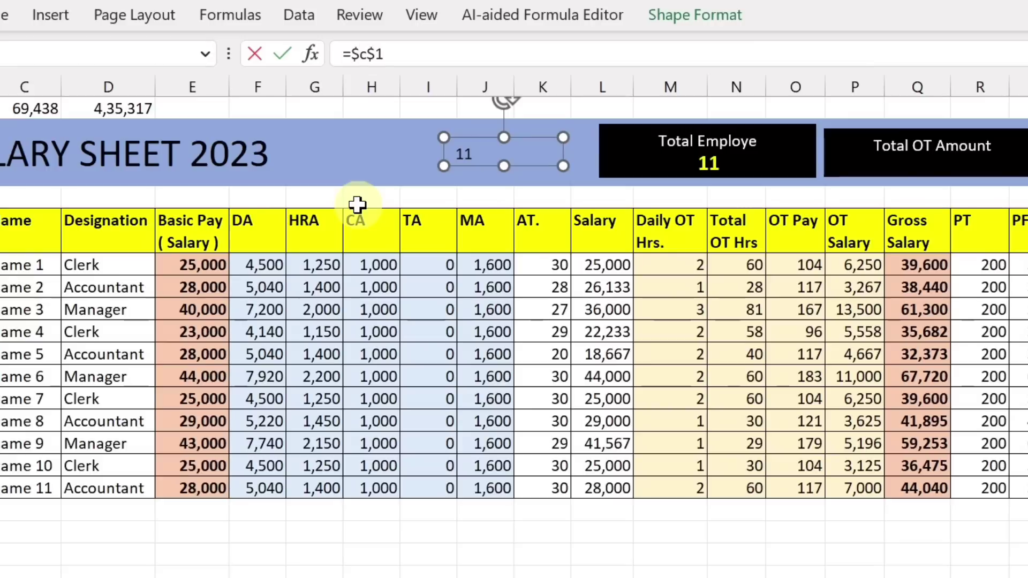
pyautogui.write('c')
pyautogui.press('Return')
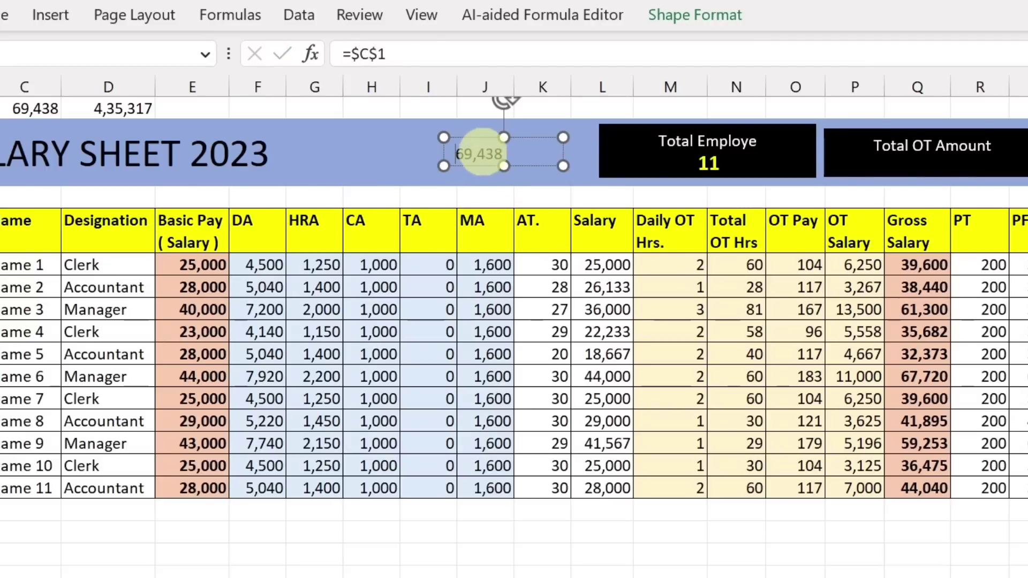
# Step: Make the text of the rectangle linked to the OT total yellow and size 16
pyautogui.doubleClick(475, 156)
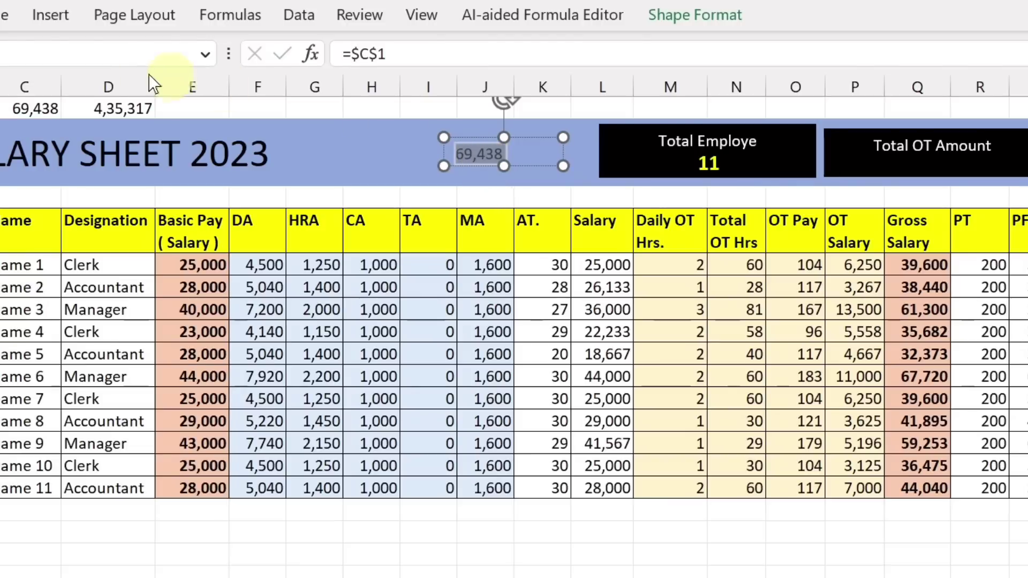
pyautogui.click(3, 15)
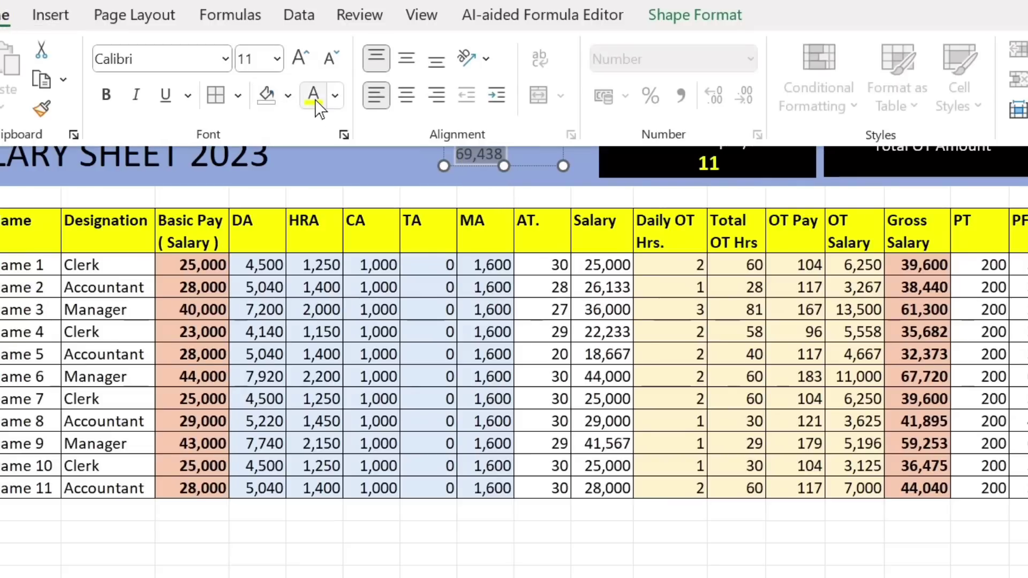
pyautogui.click(299, 56)
pyautogui.click(298, 56)
pyautogui.click(299, 56)
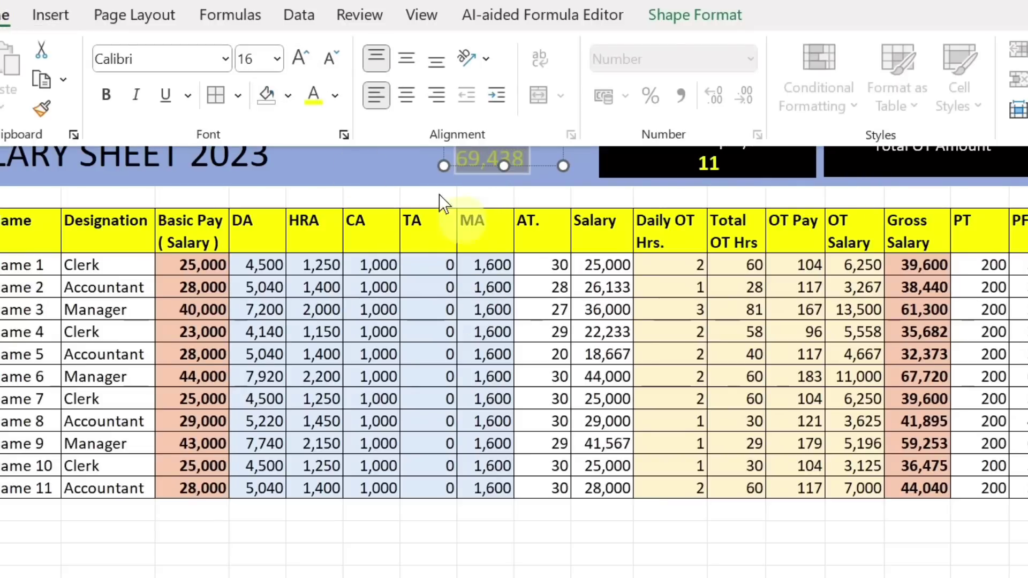
pyautogui.click(337, 75)
pyautogui.click(535, 230)
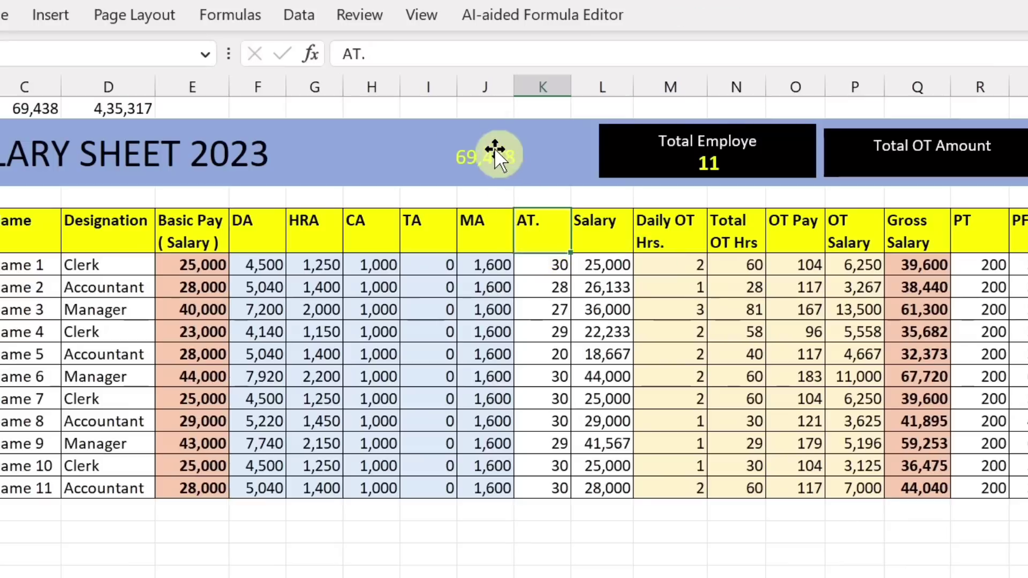
# Step: Move the OT total rectangle into the Total OT Amount box, under its label
pyautogui.click(493, 156)
pyautogui.moveTo(510, 187); pyautogui.dragTo(970, 173)
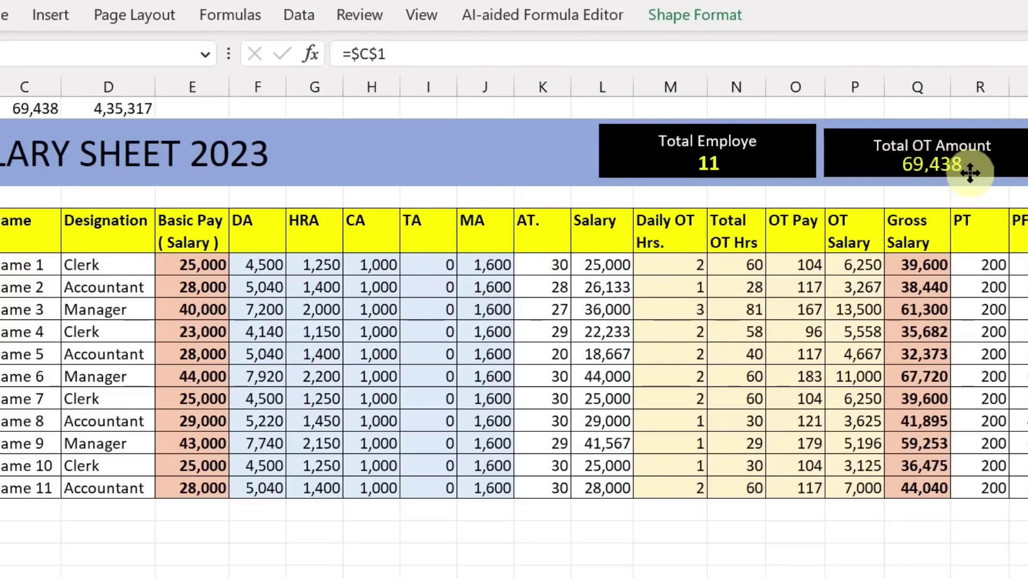
pyautogui.click(916, 351)
pyautogui.click(939, 169)
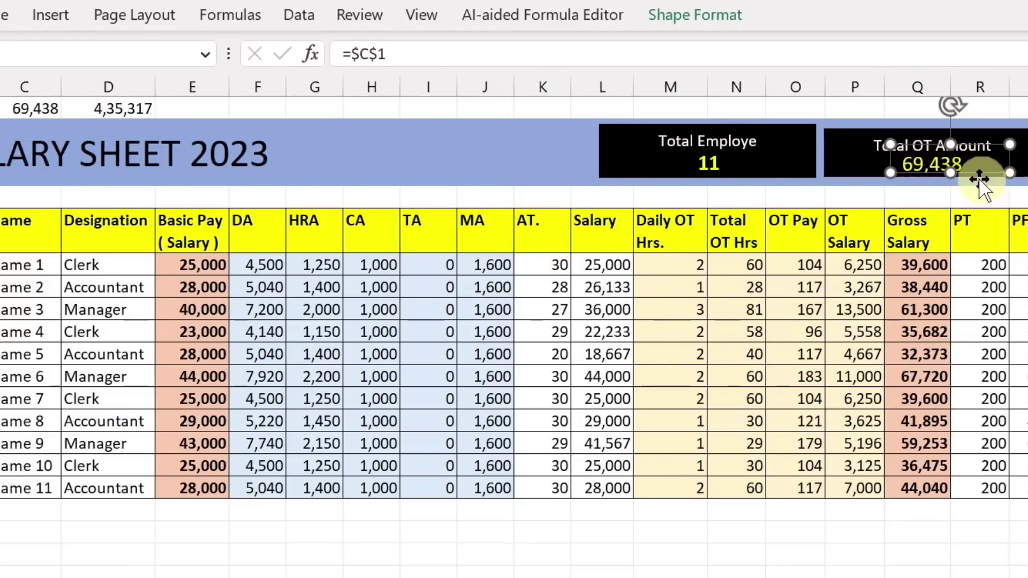
# Step: Duplicate the OT total rectangle into the Total NET Amount box and link the copy's text with =$D$1
pyautogui.hscroll(5, 980, 177)
pyautogui.moveTo(698, 172); pyautogui.dragTo(923, 176)
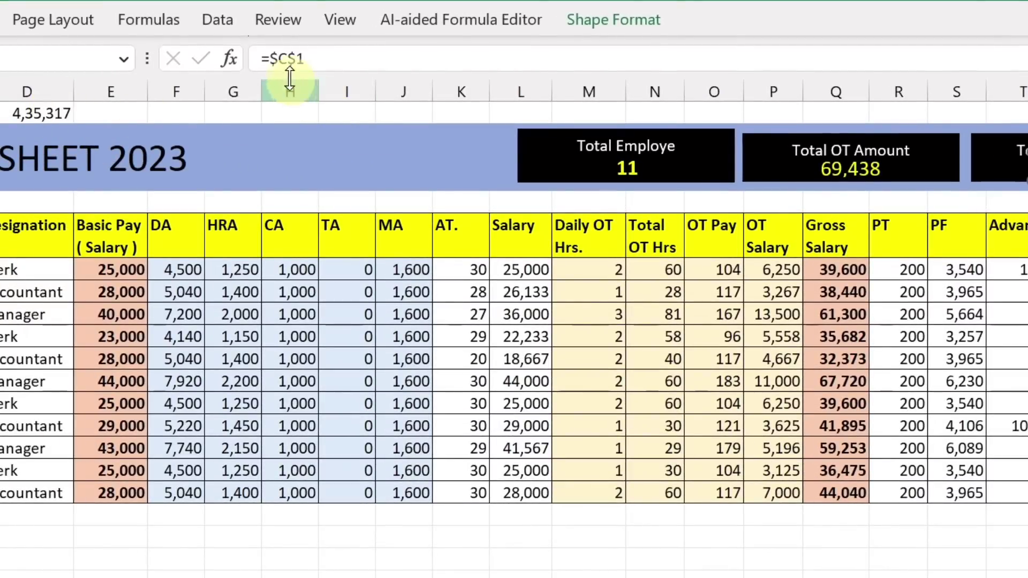
pyautogui.click(288, 59)
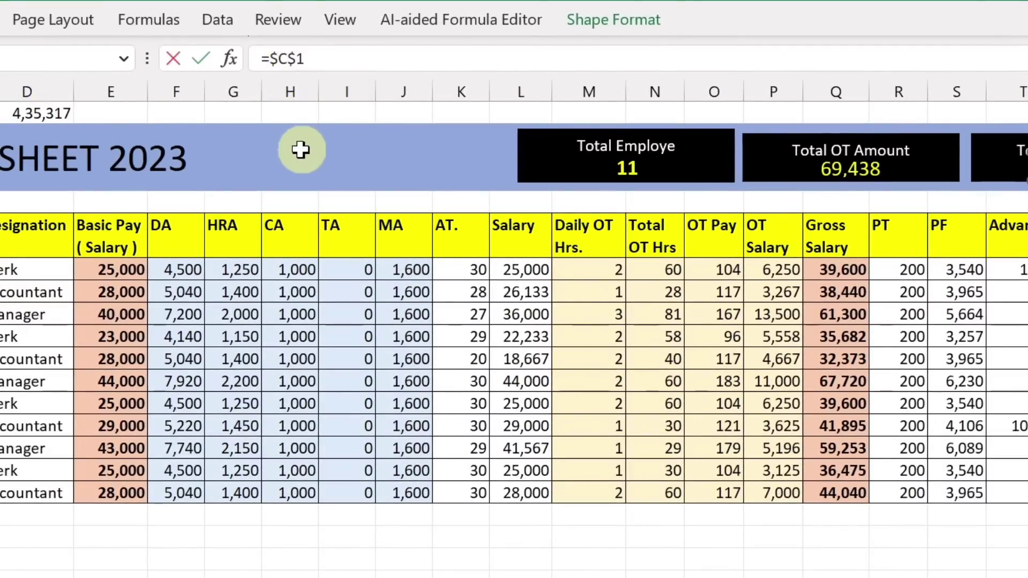
pyautogui.write('d')
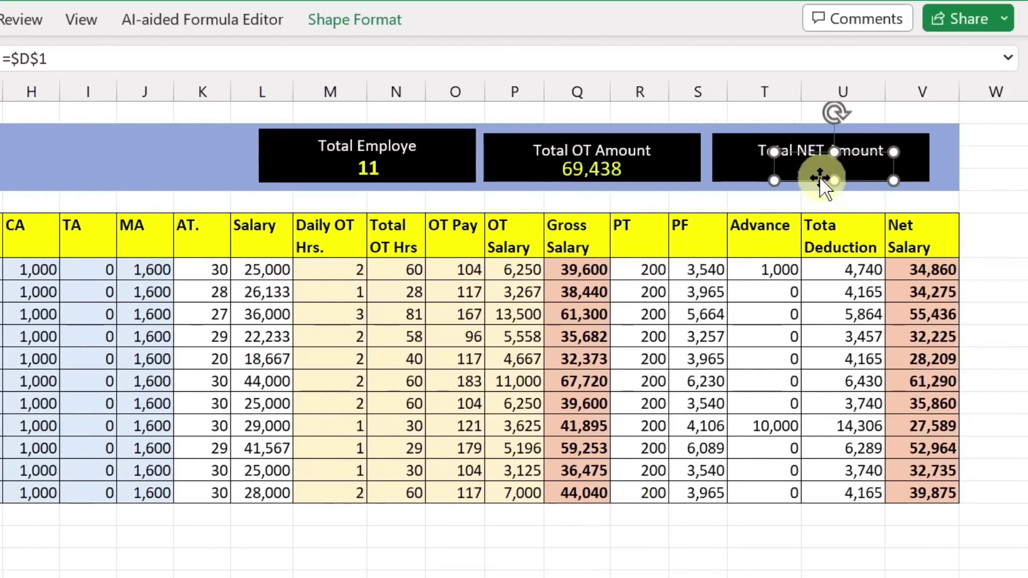
# Step: Make the net total text in the Total NET Amount box yellow and enlarge it to match the OT total
pyautogui.moveTo(817, 169); pyautogui.dragTo(859, 170)
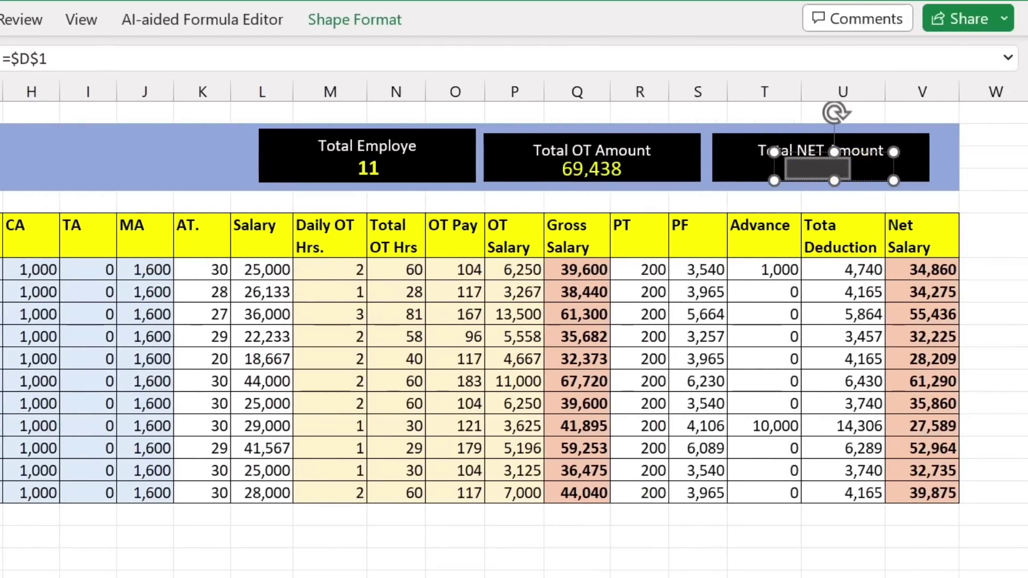
pyautogui.click(0, 20)
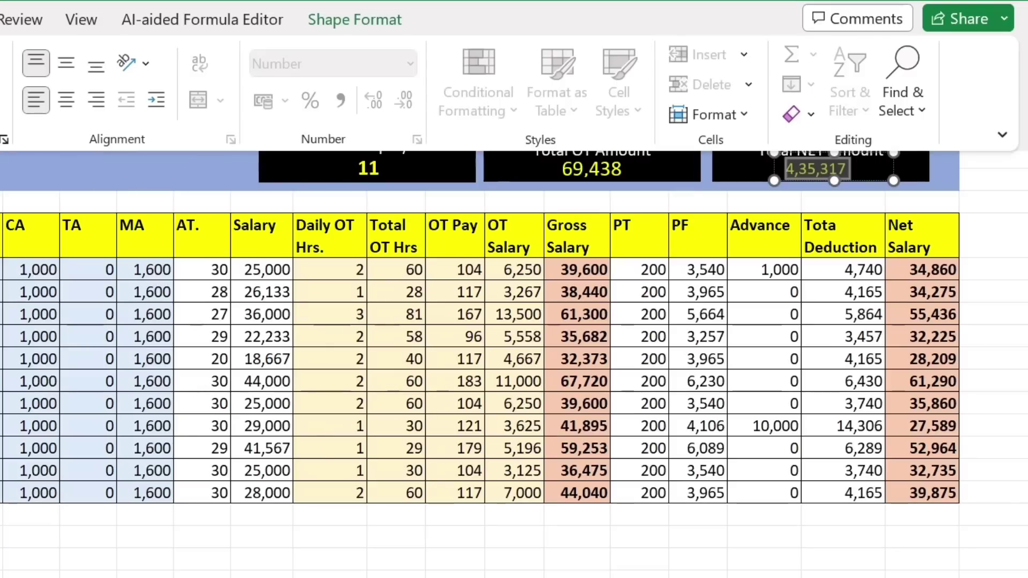
pyautogui.click(766, 359)
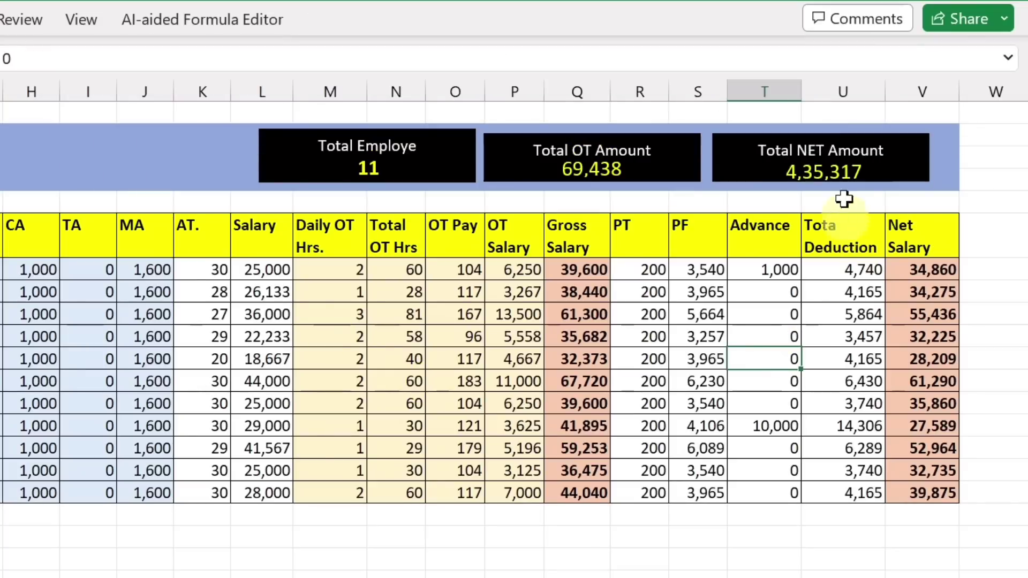
# Step: Nudge the net total rectangle slightly up so its text sits directly under the Total NET Amount label
pyautogui.click(842, 173)
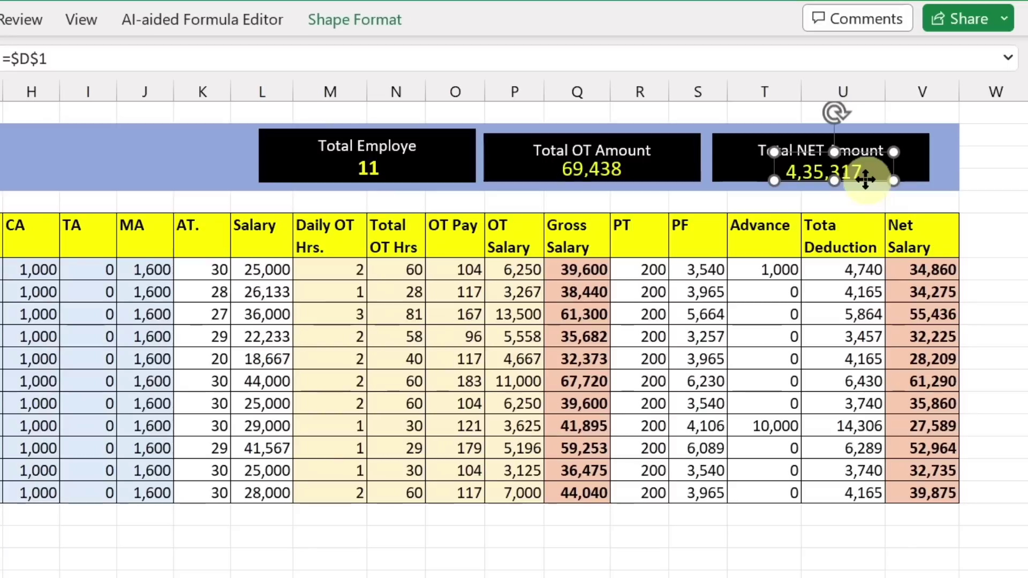
pyautogui.moveTo(866, 180); pyautogui.dragTo(864, 175)
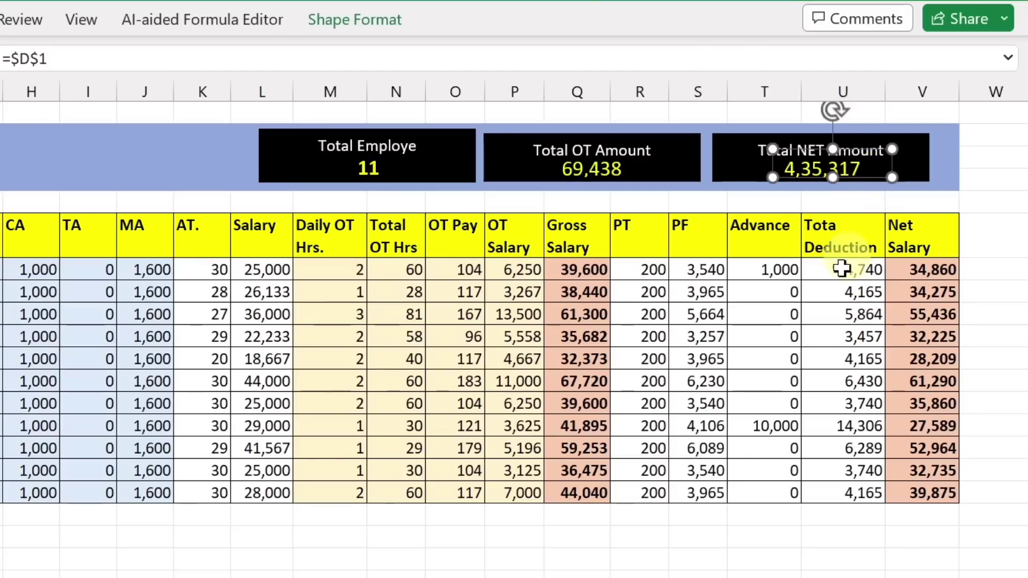
pyautogui.press('Escape')
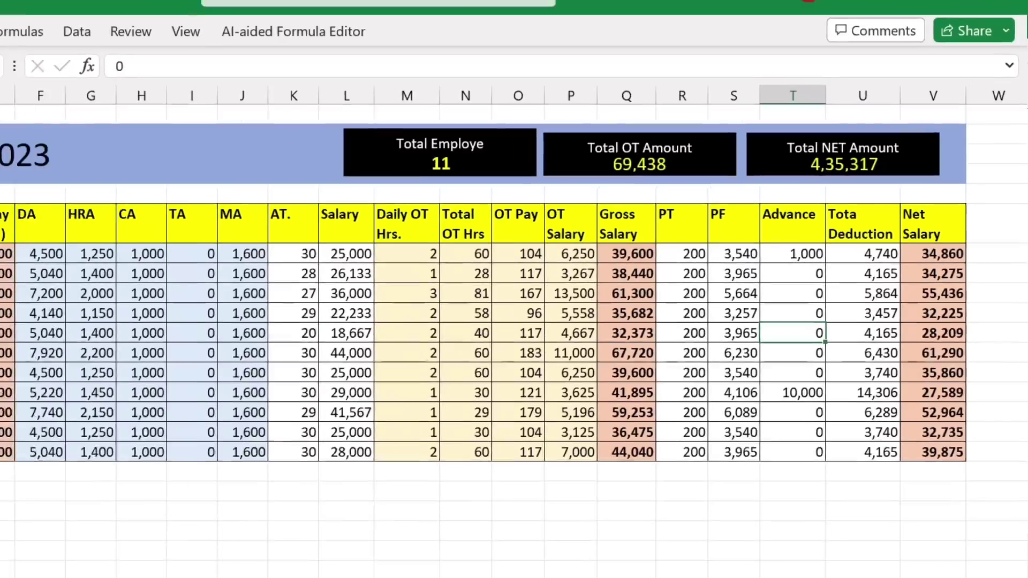
# Step: Hide row 1, which holds the helper totals above the banner
pyautogui.click(14, 116)
pyautogui.rightClick(14, 117)
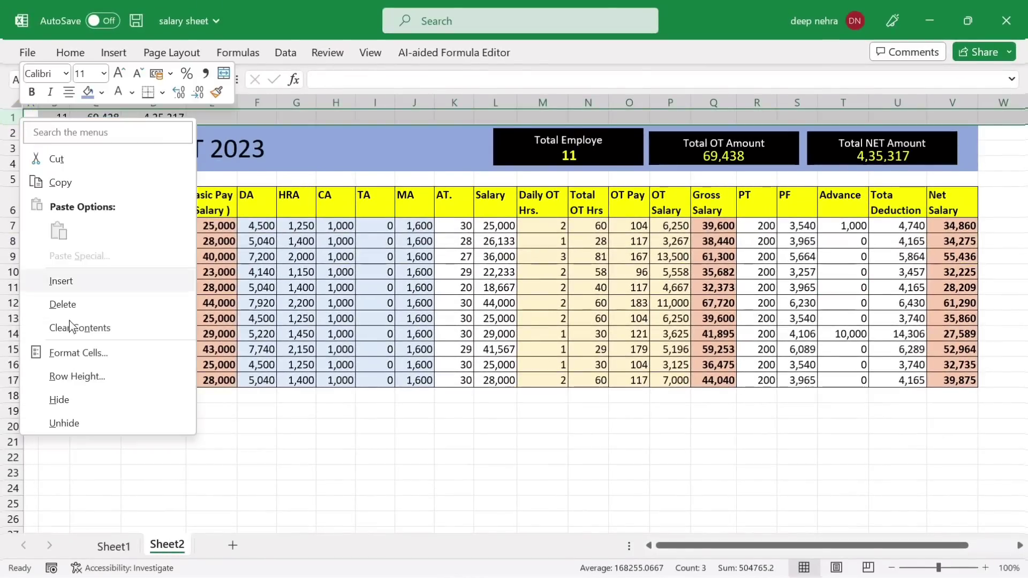
pyautogui.click(93, 393)
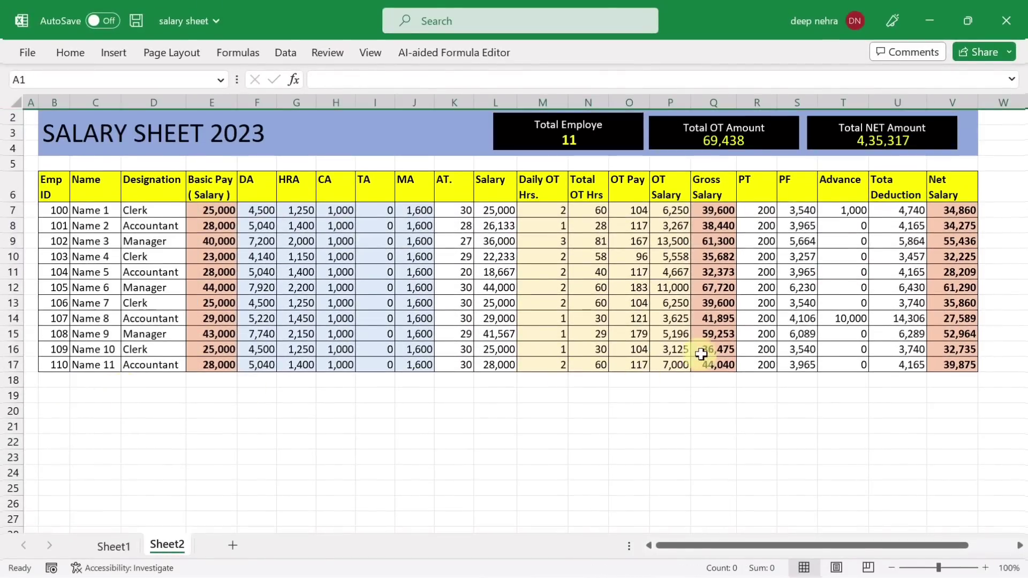
# Step: Select the whole salary table, B6:V17, from the Emp ID header to the last Net Salary value
pyautogui.click(710, 351)
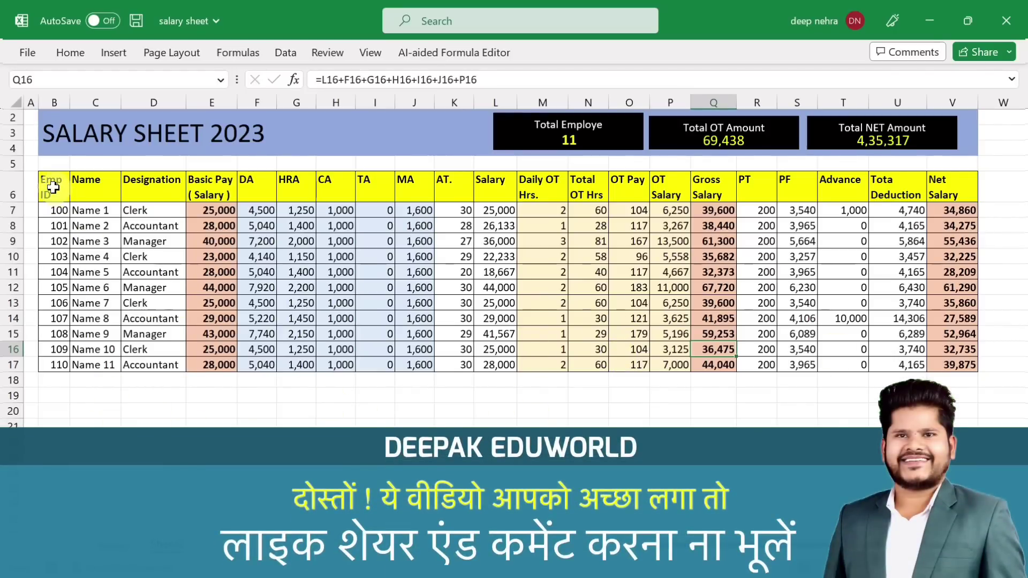
pyautogui.moveTo(54, 186); pyautogui.dragTo(969, 369)
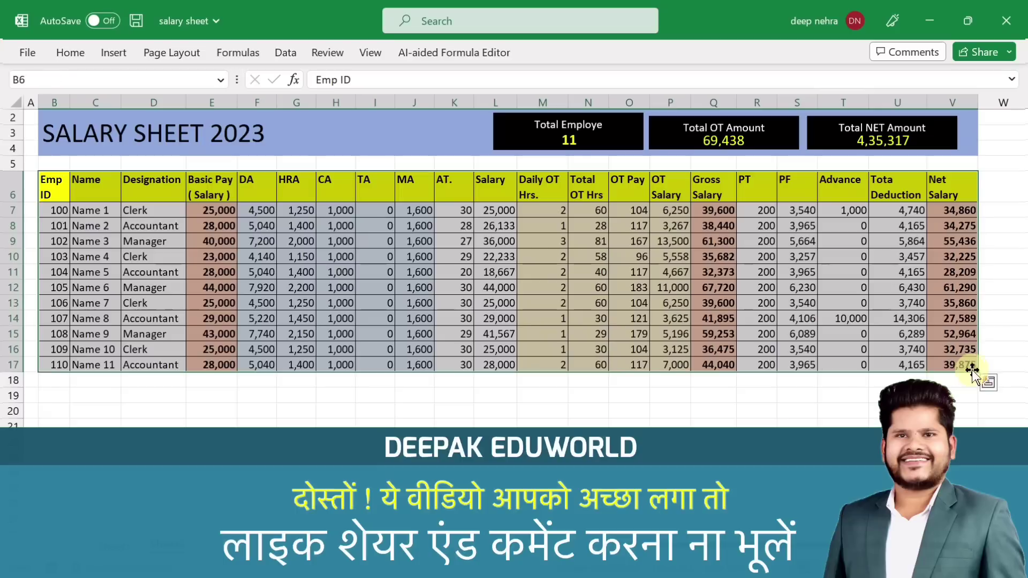